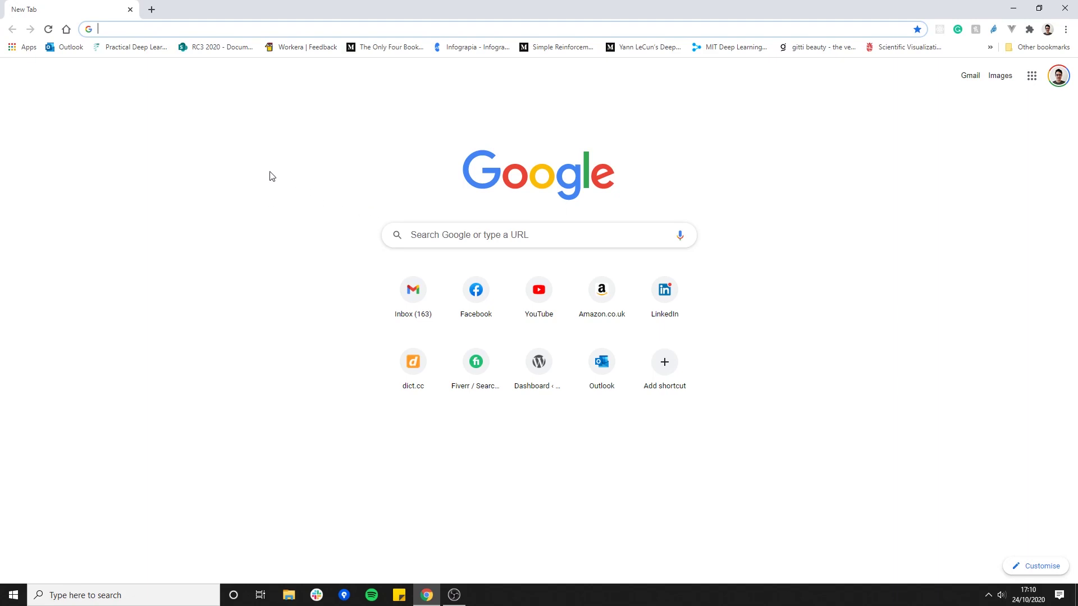
Step: Go to anaconda.org and jump to the Anaconda installers section of the download page
{"action": "type", "text": "anaconda"}
{"action": "key", "text": "Return"}
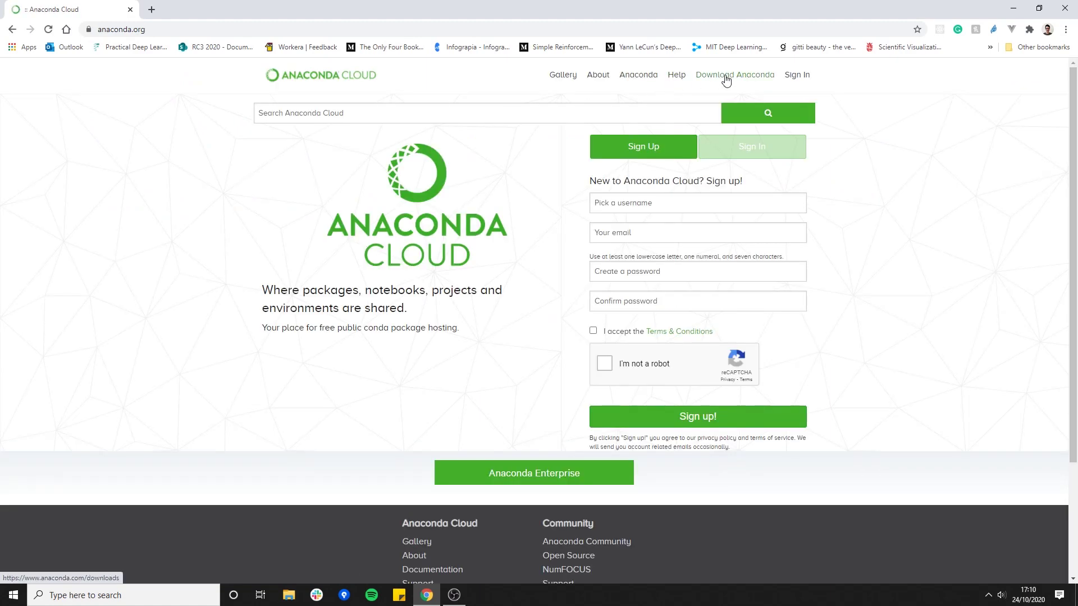
{"action": "left_click", "coordinate": [726, 78]}
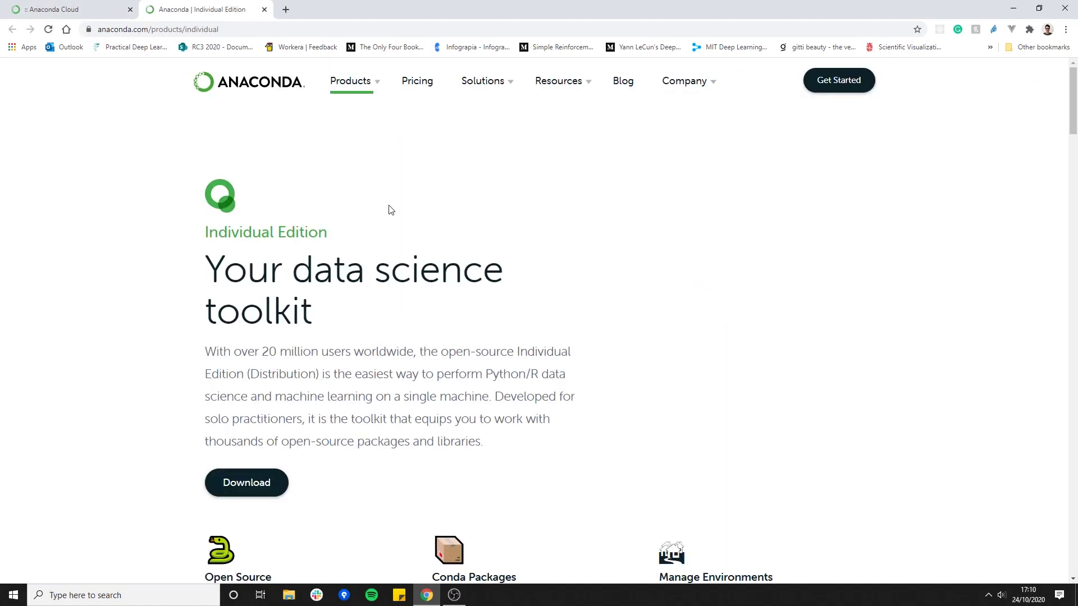
{"action": "scroll", "coordinate": [390, 209], "scroll_direction": "down", "scroll_amount": 3}
{"action": "left_click", "coordinate": [236, 320]}
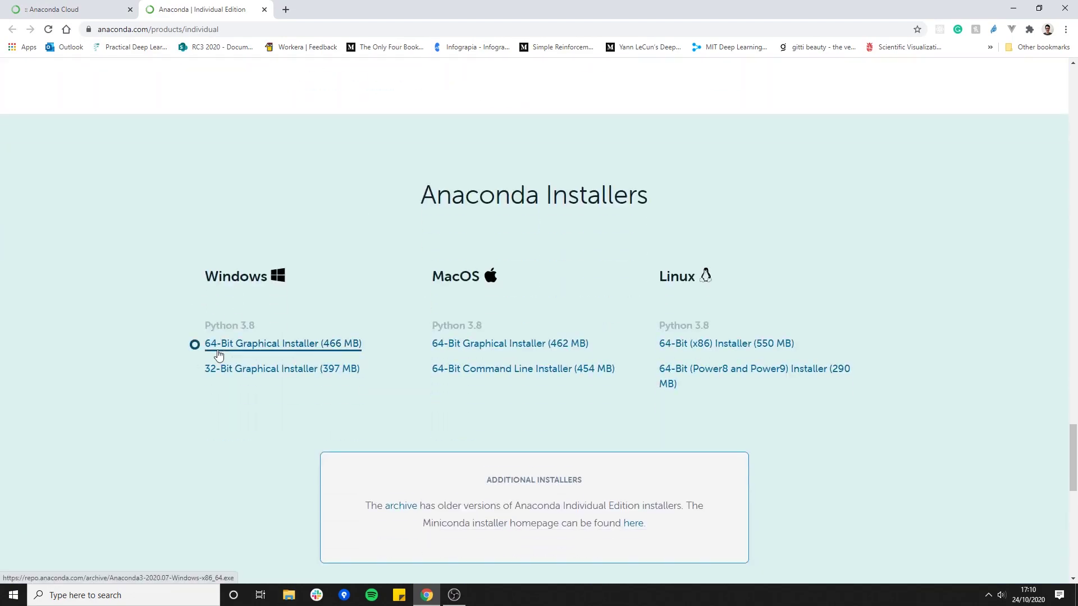
Step: Start the Windows 64-Bit Graphical Installer download, then cancel it from the download shelf
{"action": "left_click_drag", "start_coordinate": [373, 345], "coordinate": [206, 342]}
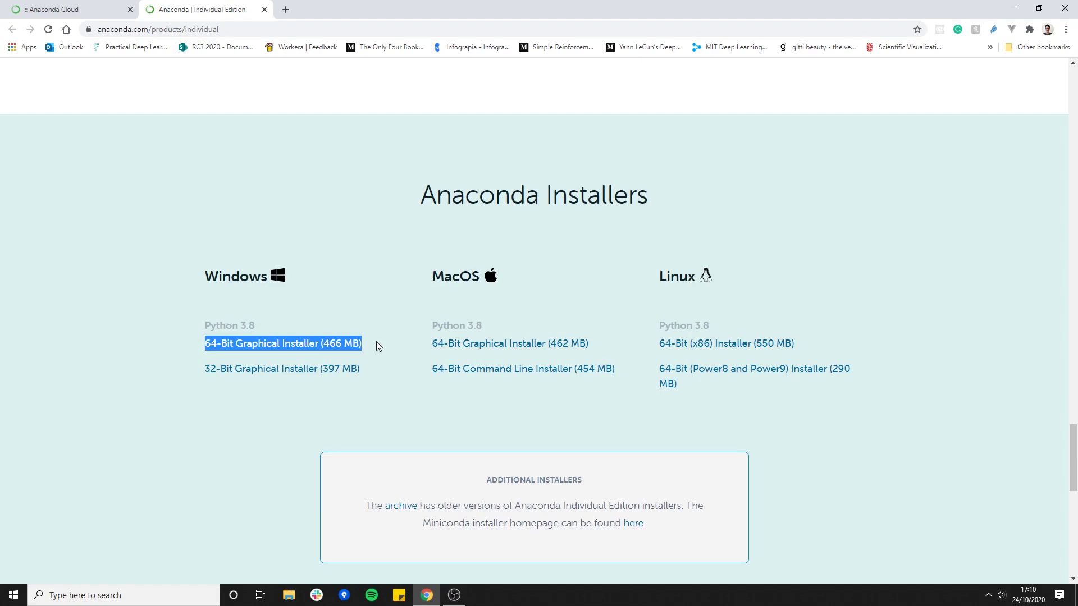
{"action": "left_click_drag", "start_coordinate": [376, 346], "coordinate": [204, 348]}
{"action": "left_click", "coordinate": [119, 567]}
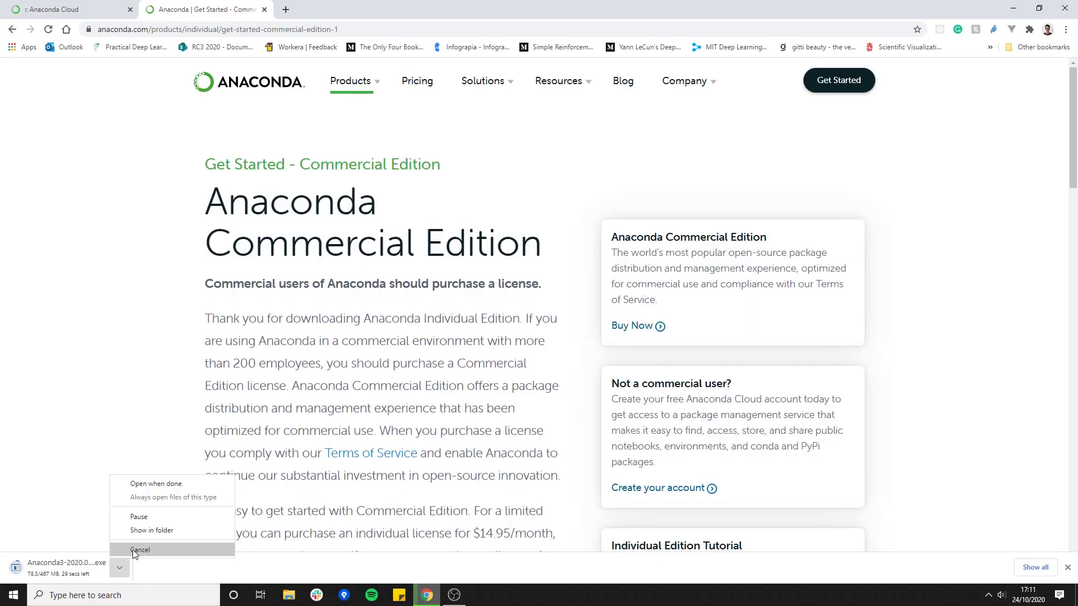
{"action": "left_click", "coordinate": [135, 550]}
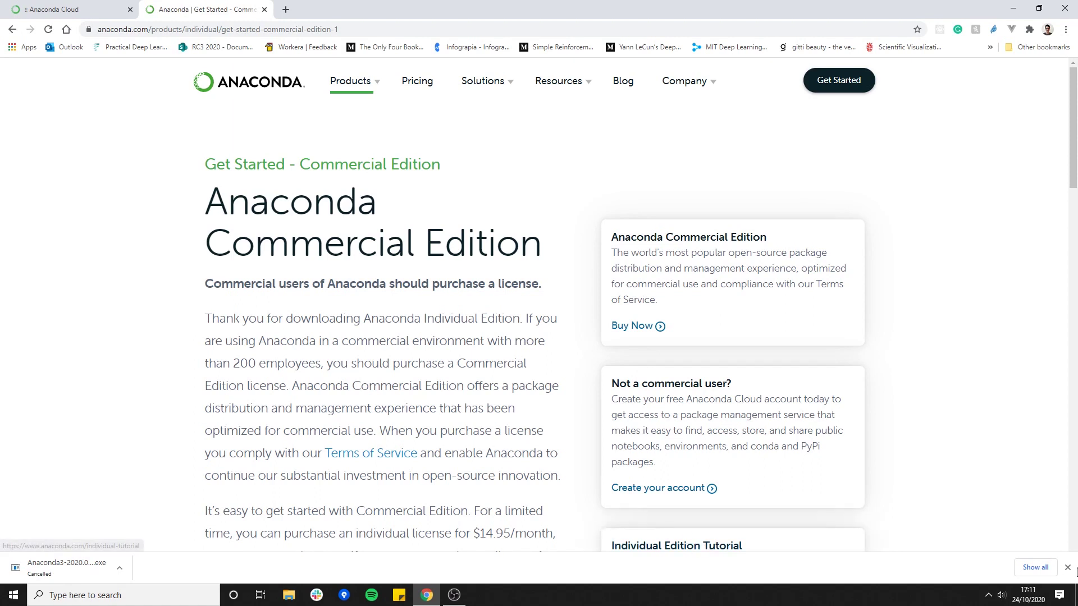
Step: Launch Anaconda Prompt and begin typing 'conda create -n mlagents-r8 python=3.7'
{"action": "left_click", "coordinate": [190, 593]}
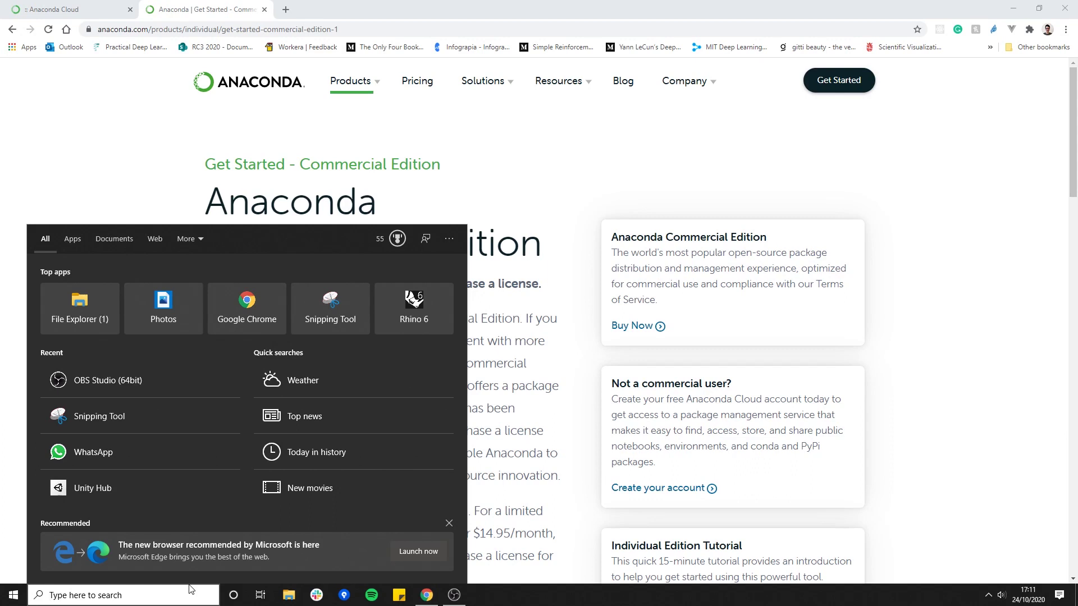
{"action": "type", "text": "anac"}
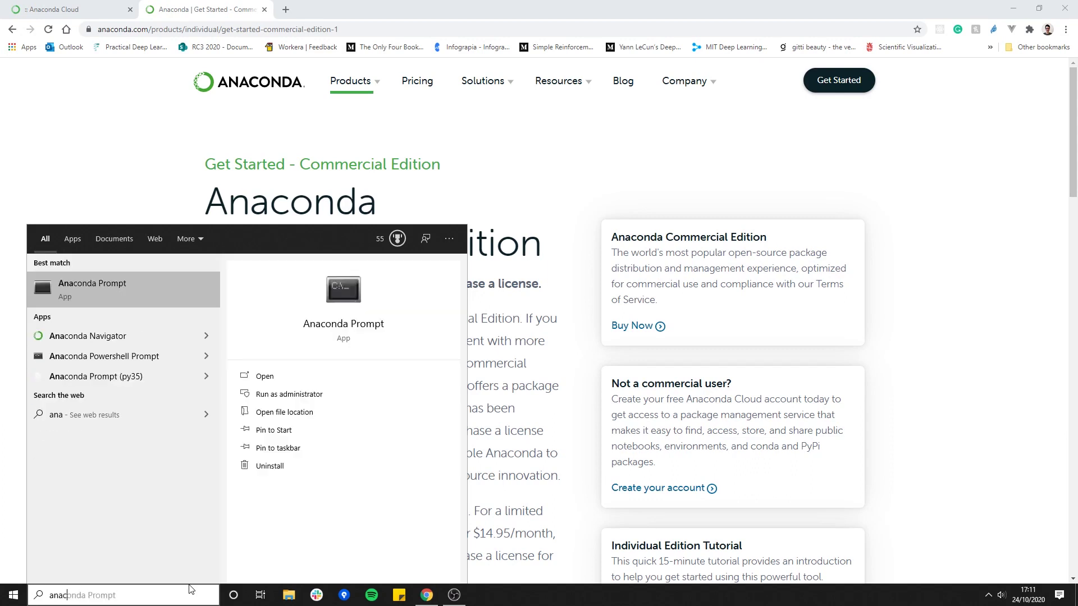
{"action": "type", "text": "onda prompt"}
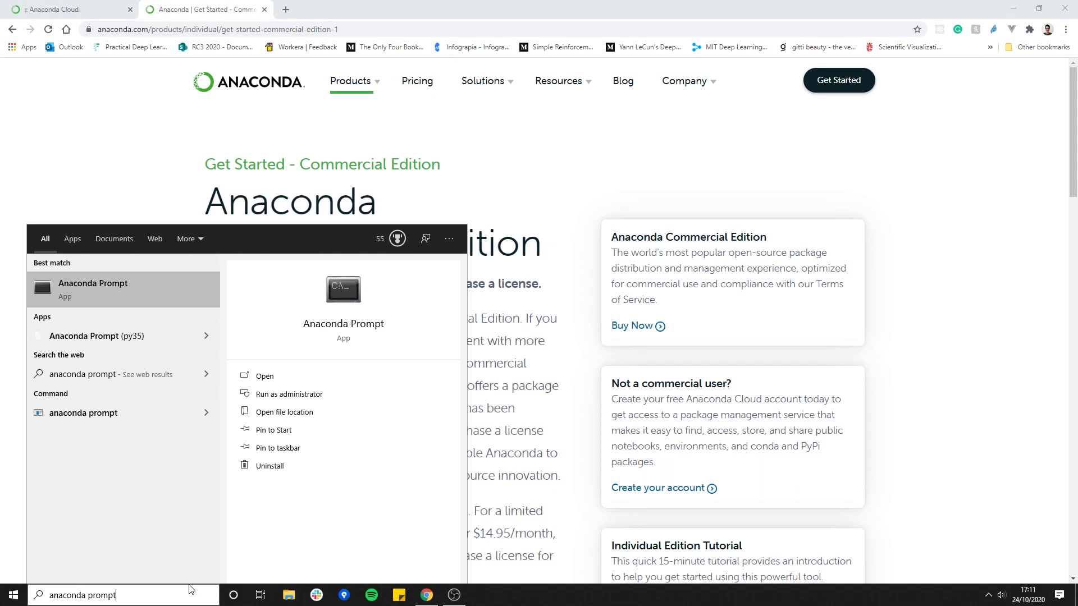
{"action": "left_click", "coordinate": [123, 288]}
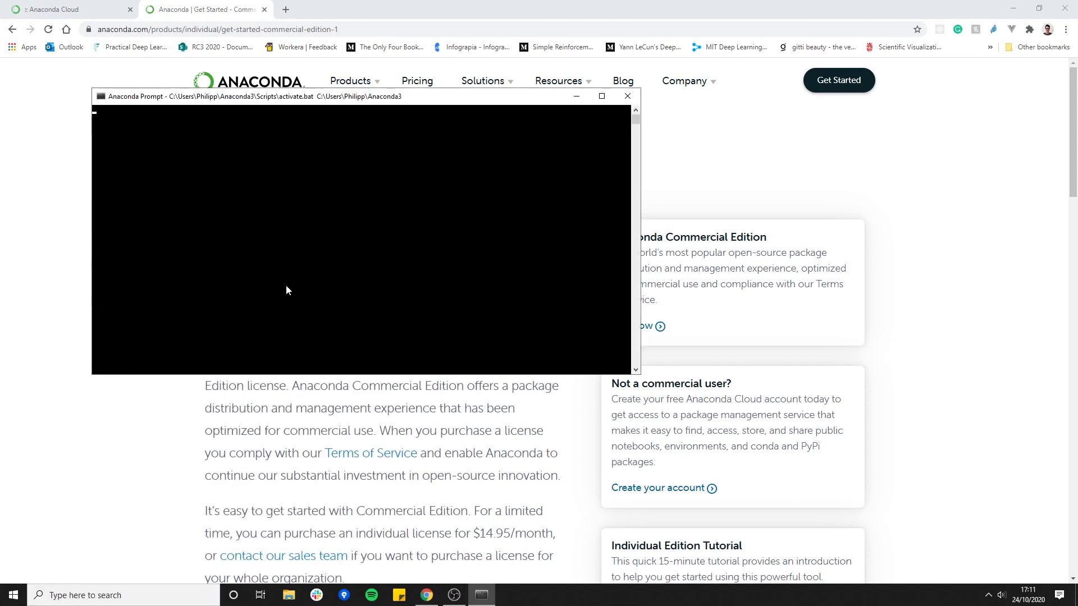
{"action": "left_click_drag", "start_coordinate": [317, 103], "coordinate": [367, 211]}
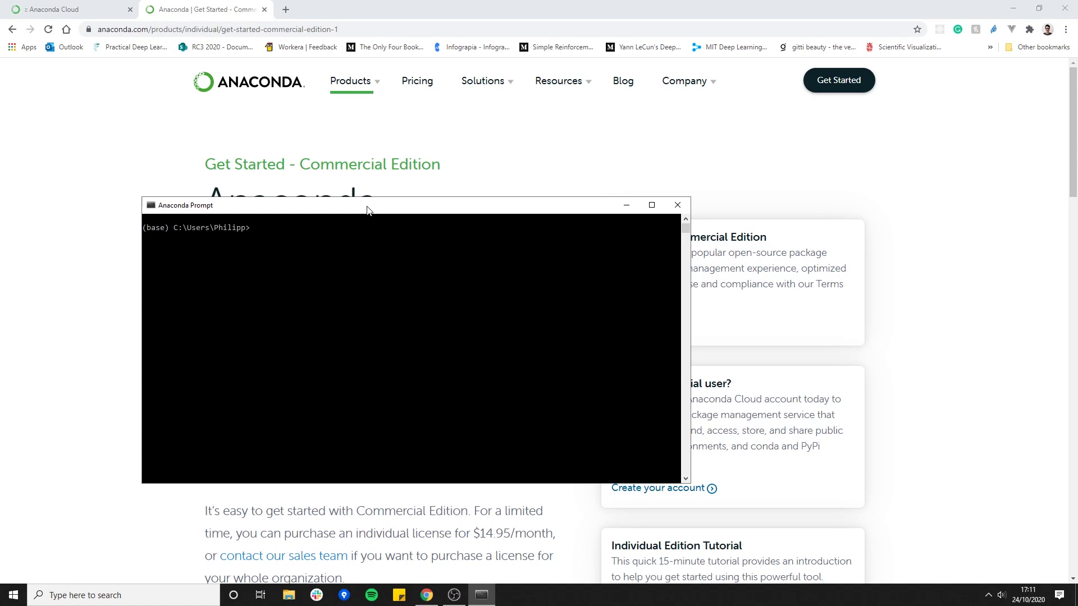
{"action": "type", "text": "conda create -n ml"}
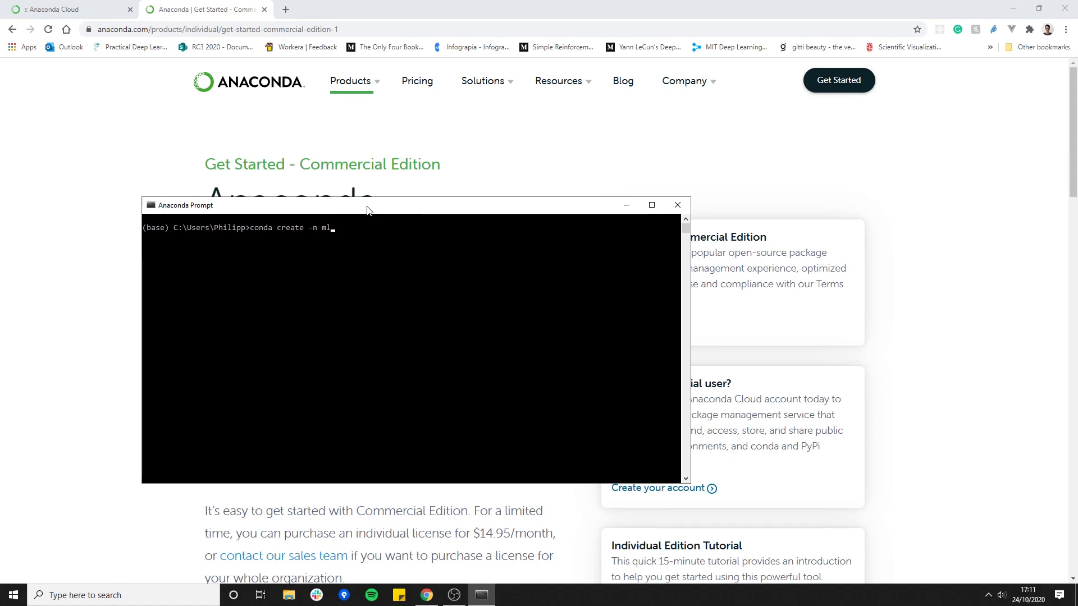
{"action": "type", "text": "agents-r8 python=3.7"}
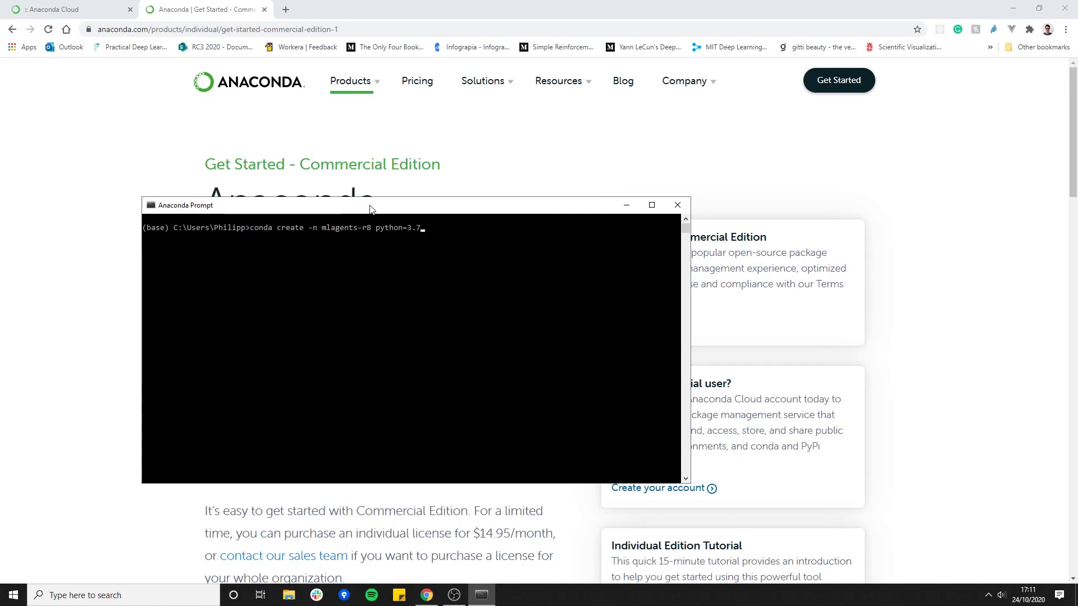
Step: Run the conda create command and answer y to install the listed packages
{"action": "key", "text": "Return"}
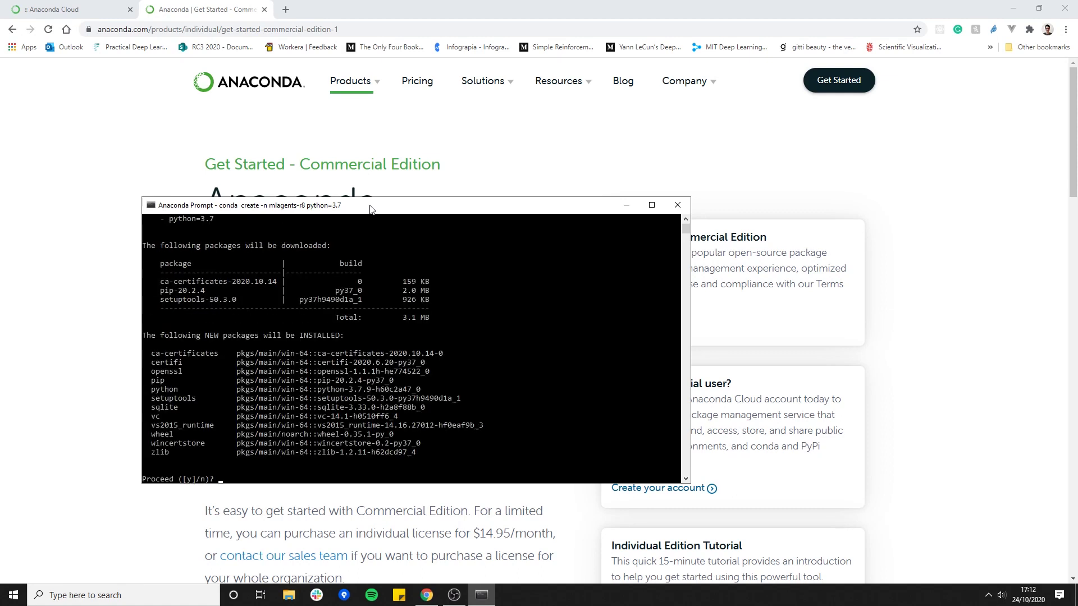
{"action": "type", "text": "y"}
{"action": "key", "text": "Return"}
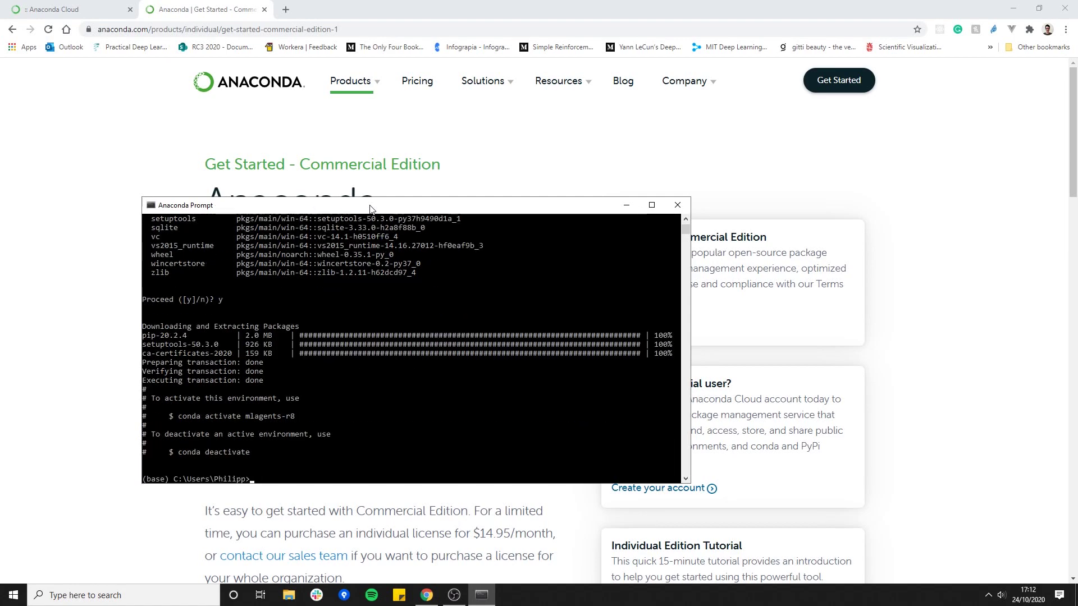
Step: Copy and run 'conda activate mlagents-r8' so the prompt shows (mlagents-r8)
{"action": "left_click_drag", "start_coordinate": [295, 362], "coordinate": [179, 365]}
{"action": "key", "text": "ctrl+c"}
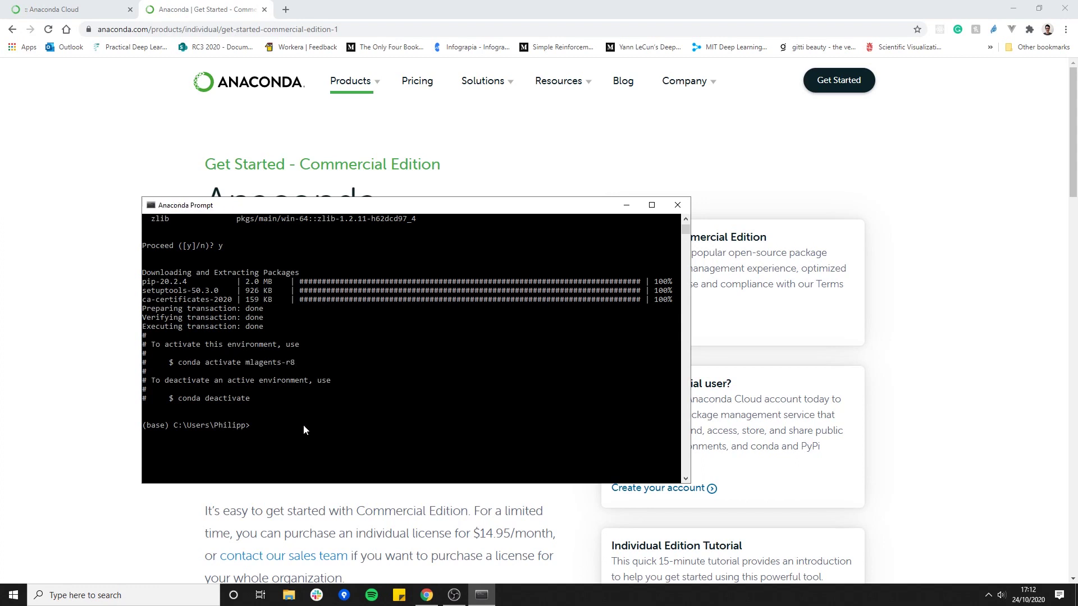
{"action": "key", "text": "ctrl+v"}
{"action": "key", "text": "Return"}
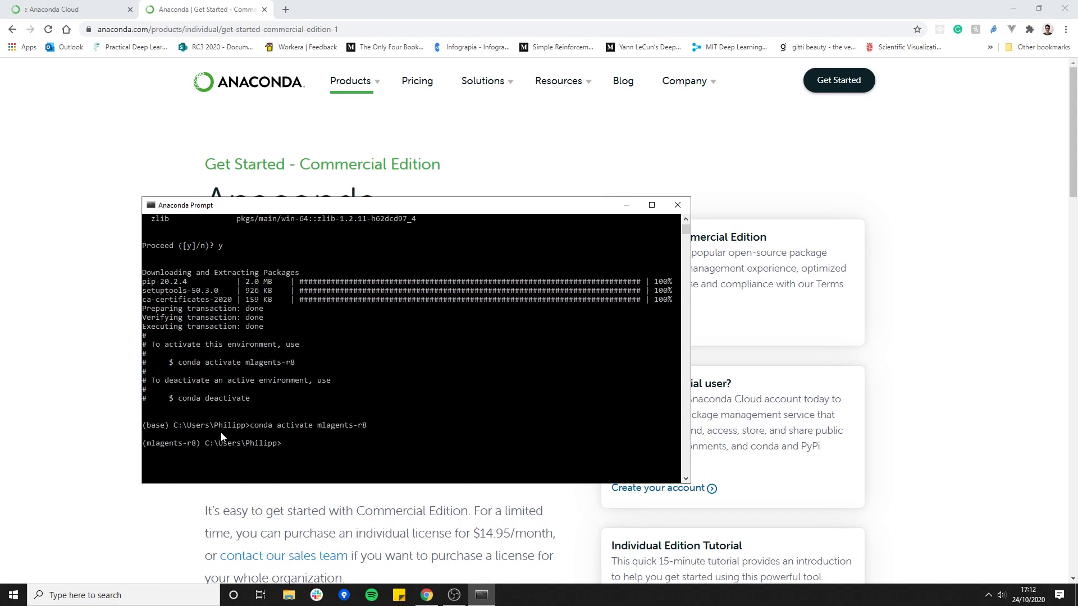
{"action": "left_click_drag", "start_coordinate": [200, 447], "coordinate": [142, 446]}
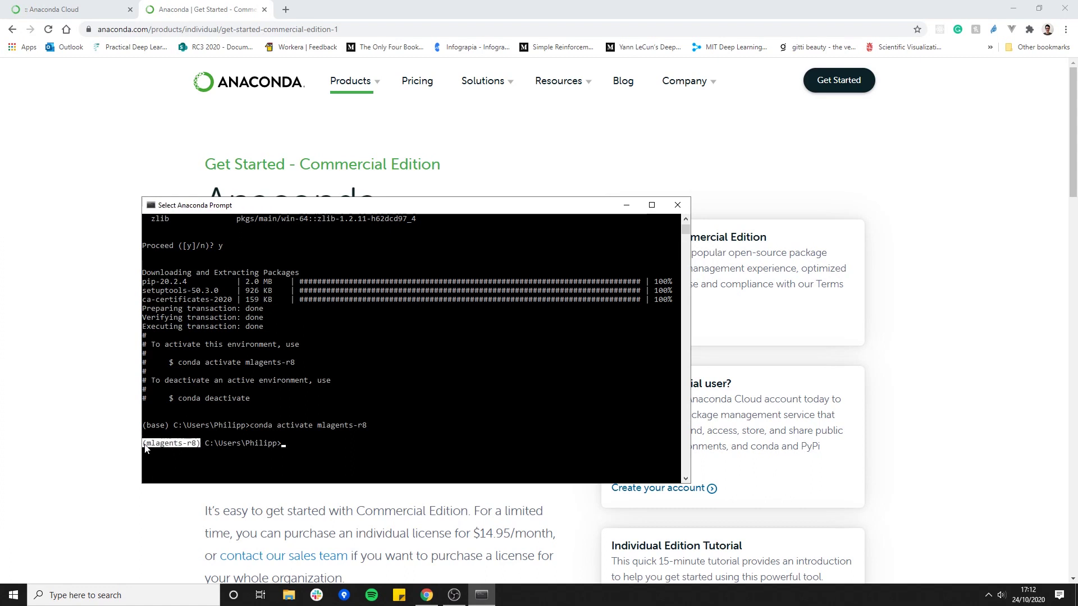
{"action": "left_click", "coordinate": [198, 448]}
{"action": "left_click_drag", "start_coordinate": [199, 447], "coordinate": [144, 446]}
Step: In a new browser tab, Google 'ml agents'
{"action": "left_click", "coordinate": [224, 5]}
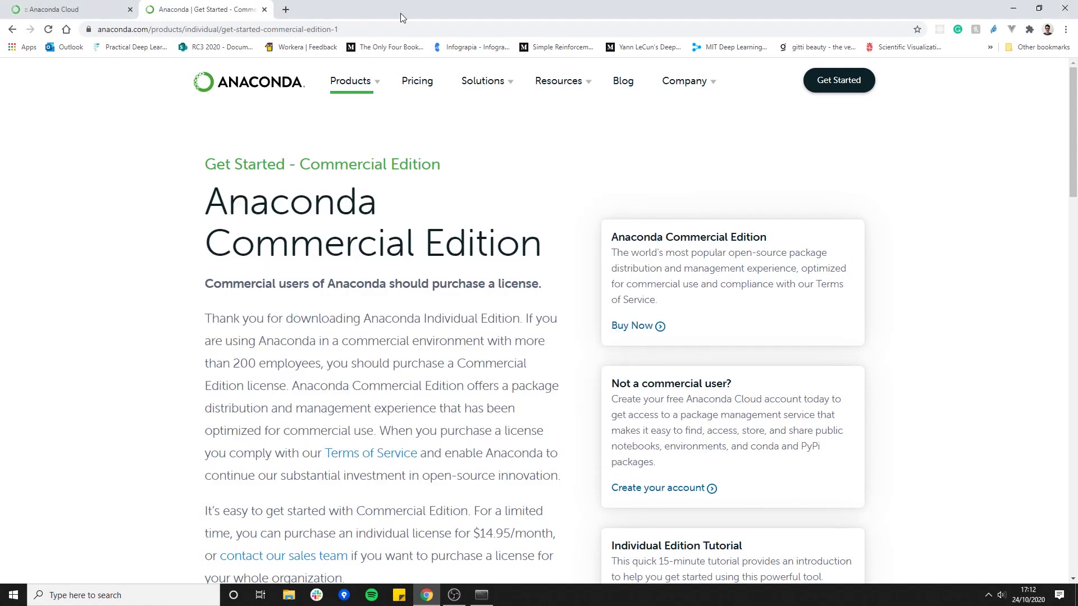
{"action": "key", "text": "ctrl+t"}
{"action": "type", "text": "ml agents"}
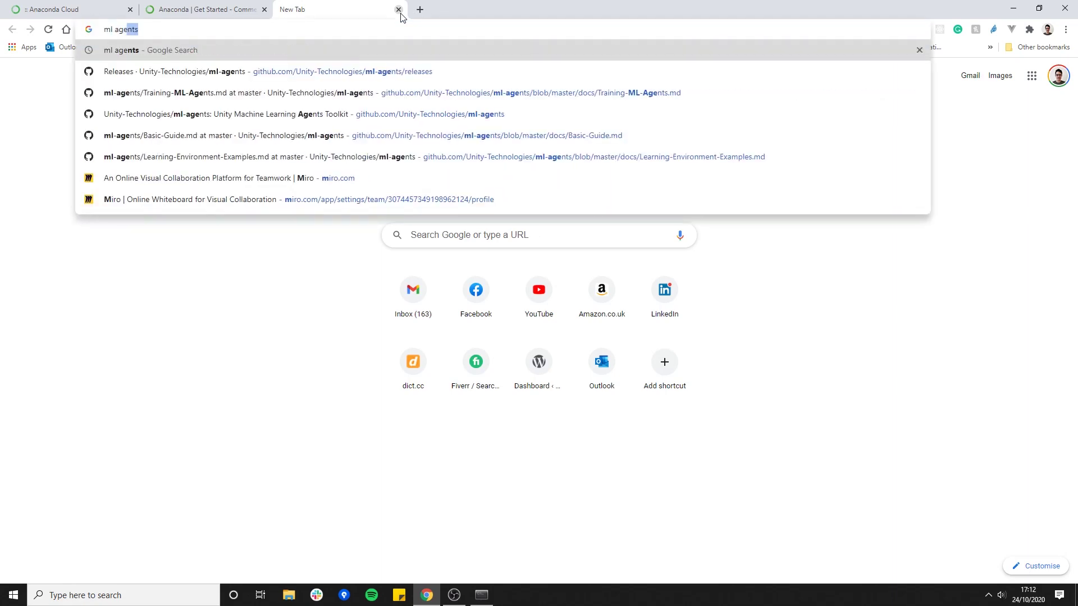
{"action": "key", "text": "Return"}
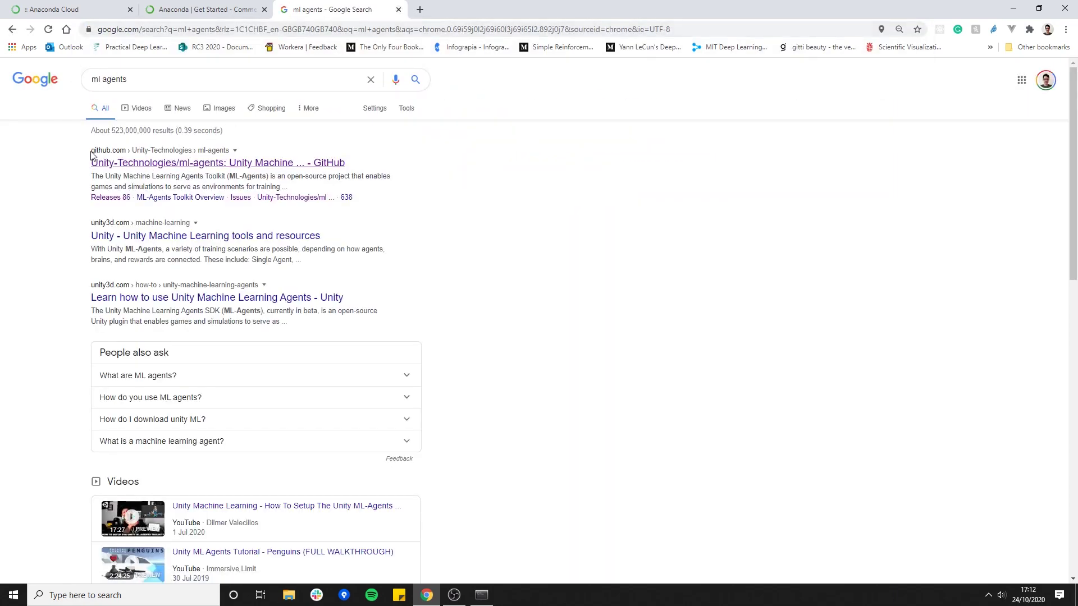
Step: Open the Unity-Technologies ml-agents GitHub repository and scroll to Release 8 in the releases table
{"action": "left_click_drag", "start_coordinate": [94, 150], "coordinate": [346, 166]}
{"action": "left_click", "coordinate": [239, 168]}
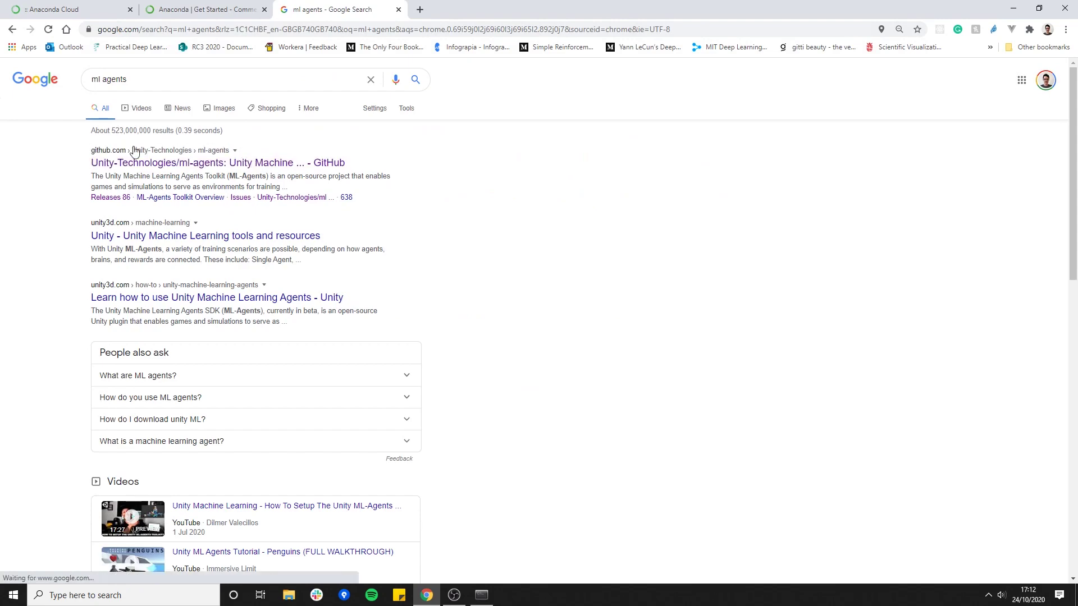
{"action": "left_click", "coordinate": [143, 164]}
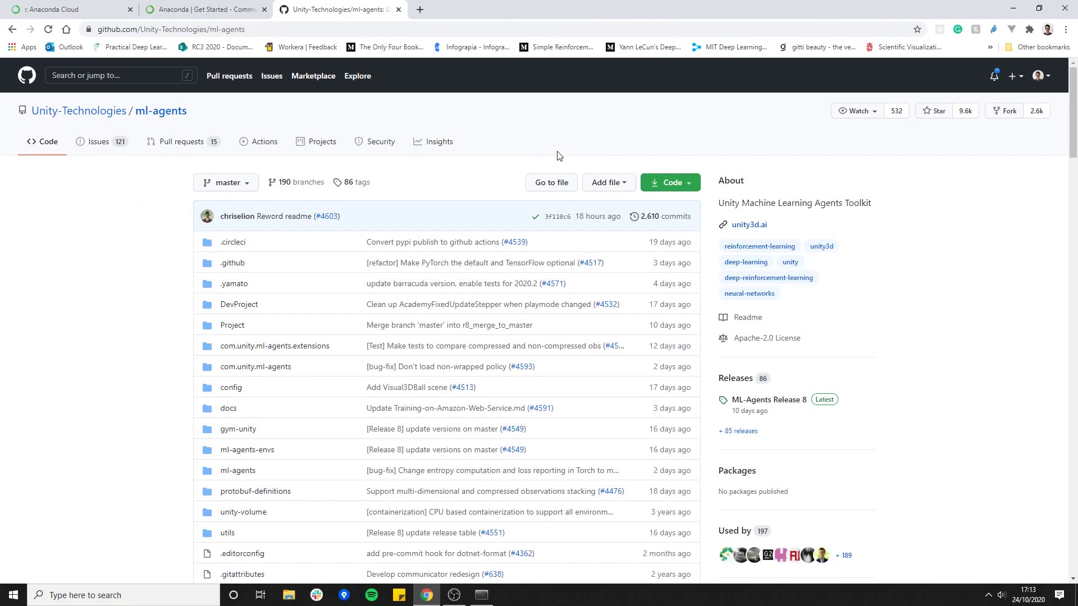
{"action": "scroll", "coordinate": [503, 167], "scroll_direction": "down", "scroll_amount": 10}
{"action": "scroll", "coordinate": [503, 167], "scroll_direction": "down", "scroll_amount": 10}
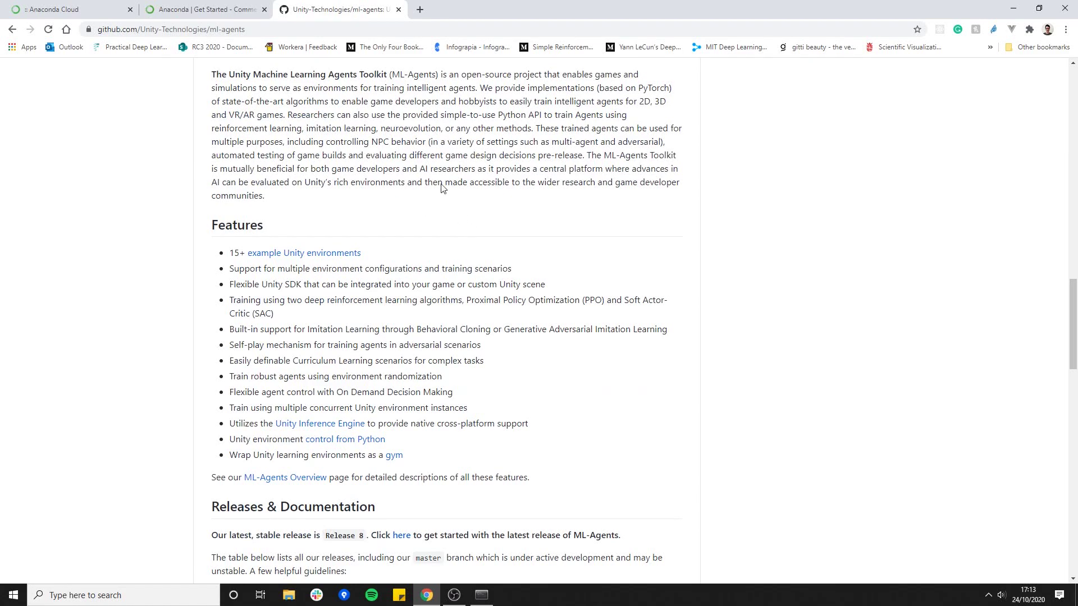
{"action": "scroll", "coordinate": [444, 190], "scroll_direction": "down", "scroll_amount": 7}
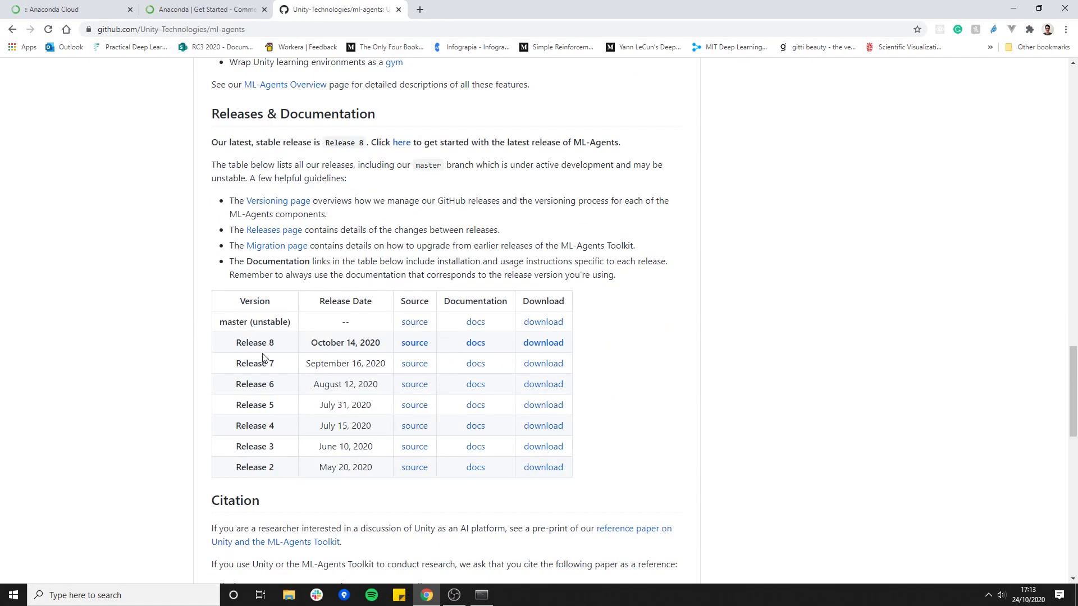
{"action": "left_click_drag", "start_coordinate": [236, 343], "coordinate": [275, 343]}
Step: Open the Release 8 docs and scroll through the Installation page
{"action": "left_click", "coordinate": [476, 344]}
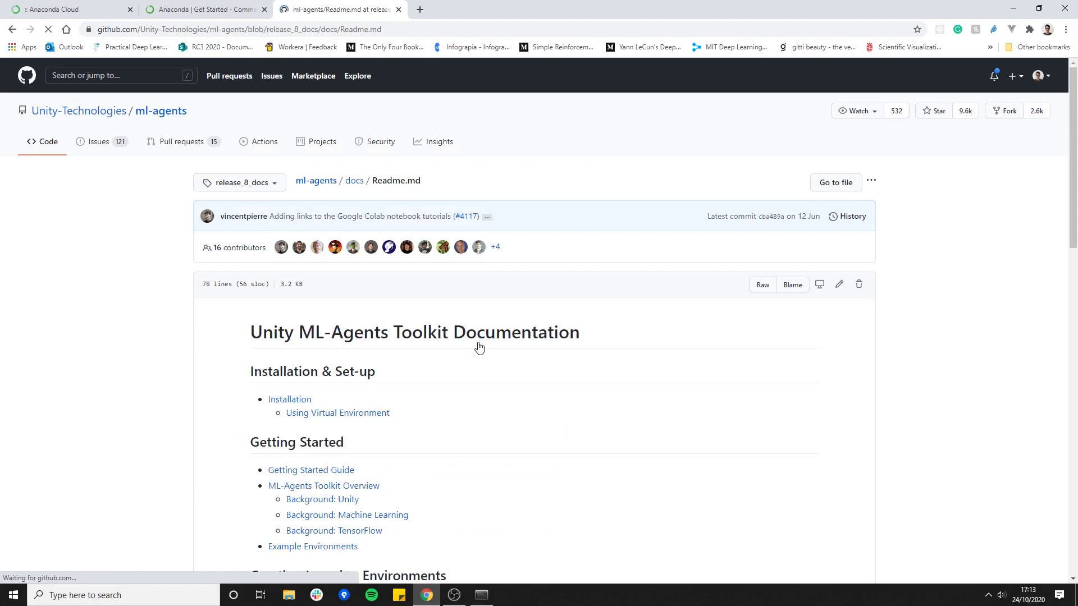
{"action": "scroll", "coordinate": [387, 303], "scroll_direction": "down", "scroll_amount": 2}
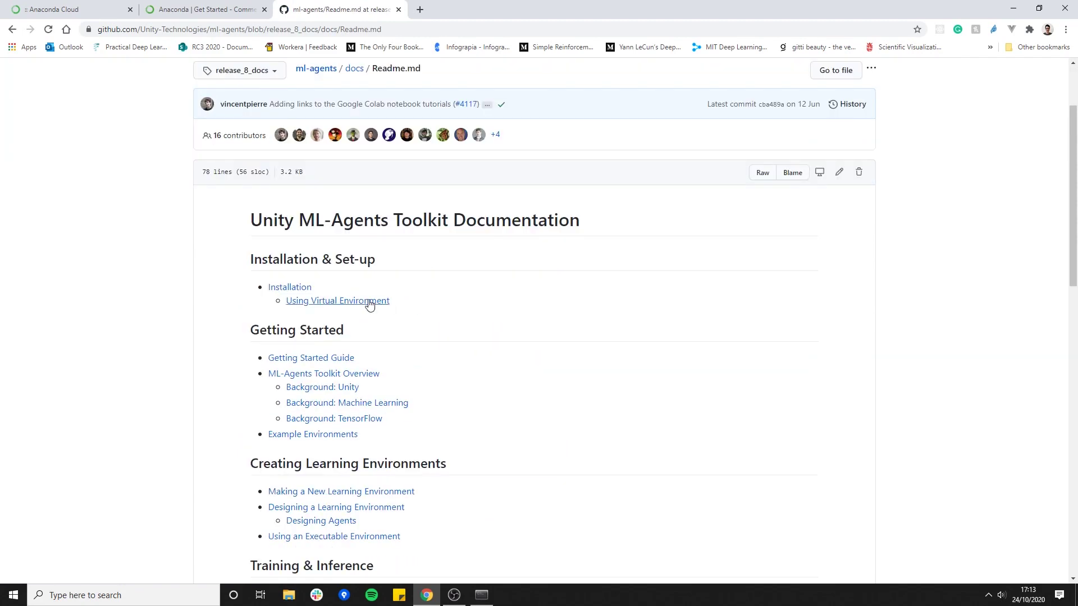
{"action": "left_click", "coordinate": [289, 289]}
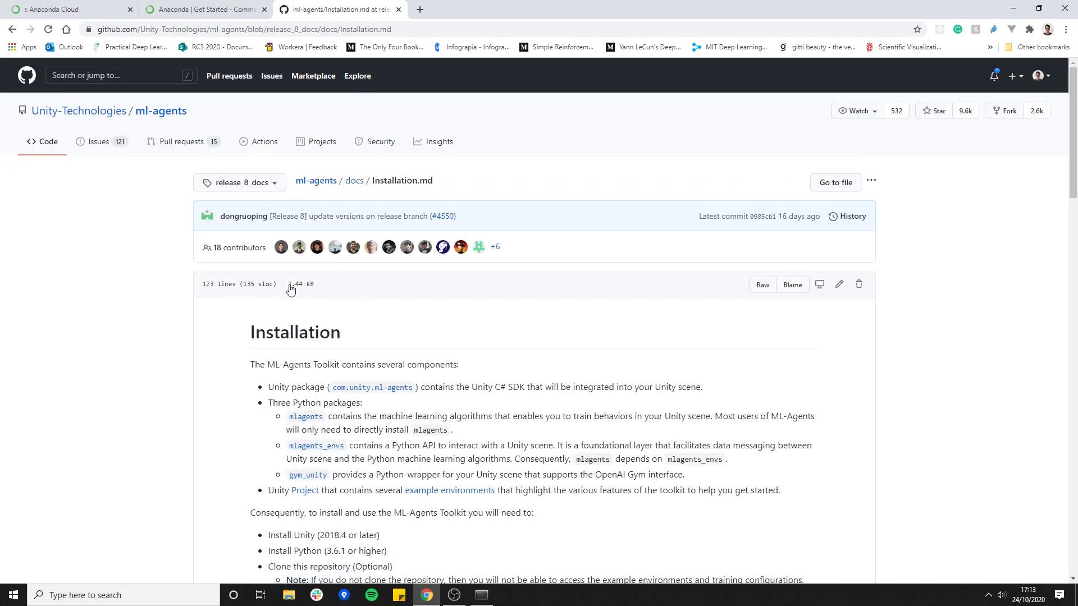
{"action": "scroll", "coordinate": [291, 289], "scroll_direction": "down", "scroll_amount": 3}
{"action": "scroll", "coordinate": [345, 336], "scroll_direction": "down", "scroll_amount": 1}
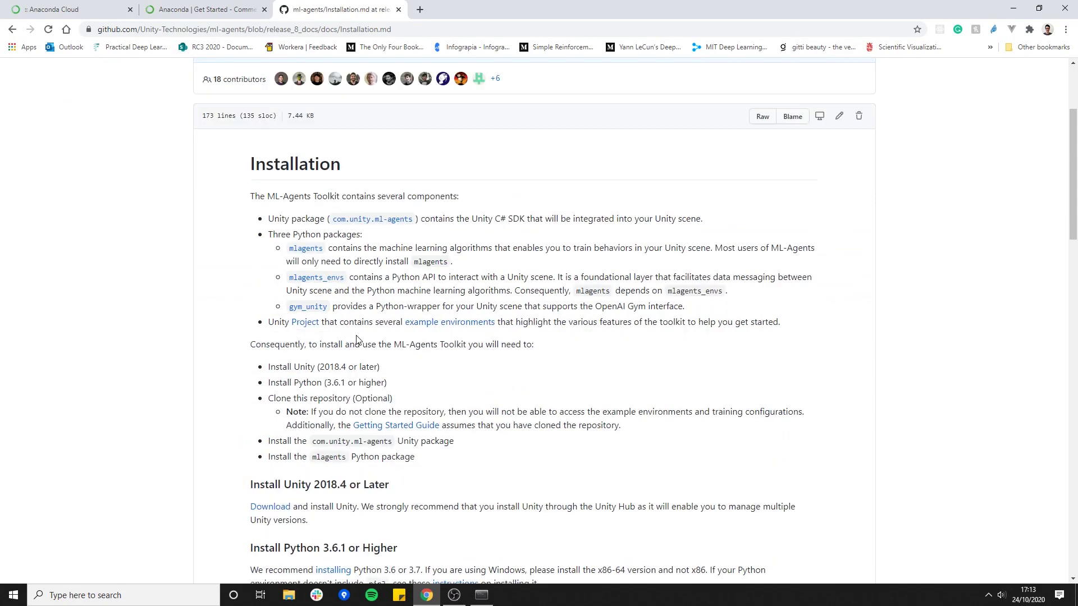
{"action": "scroll", "coordinate": [237, 251], "scroll_direction": "down", "scroll_amount": 1}
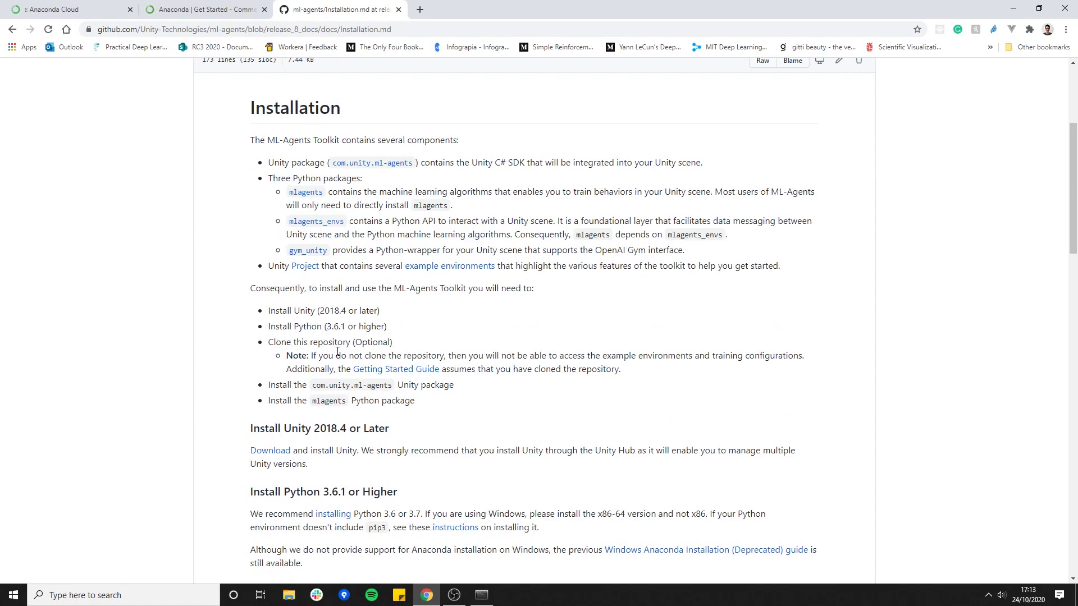
{"action": "scroll", "coordinate": [314, 351], "scroll_direction": "down", "scroll_amount": 1}
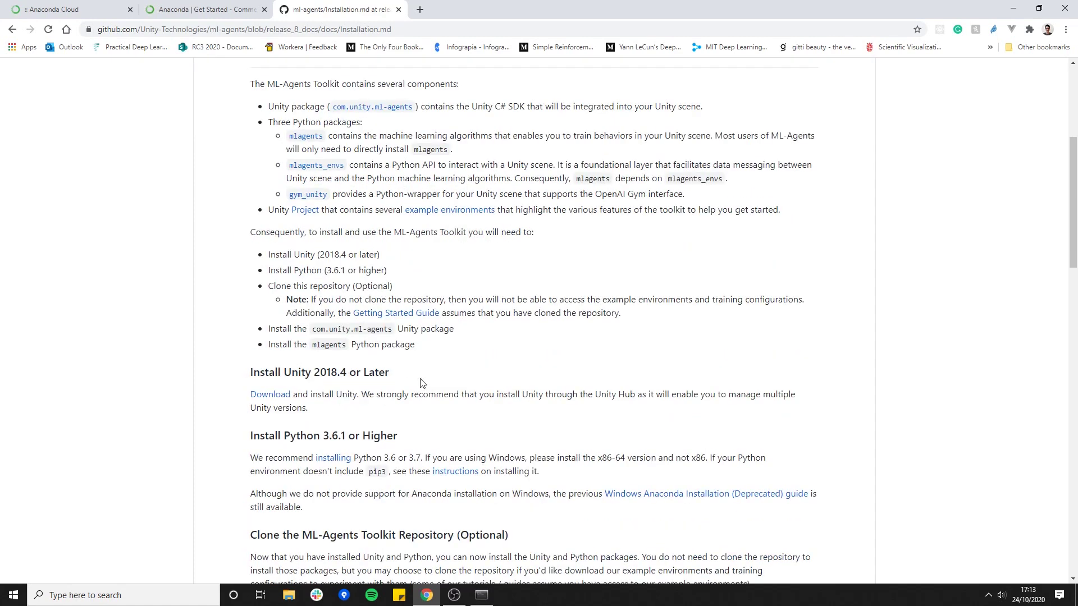
{"action": "scroll", "coordinate": [418, 382], "scroll_direction": "up", "scroll_amount": 1}
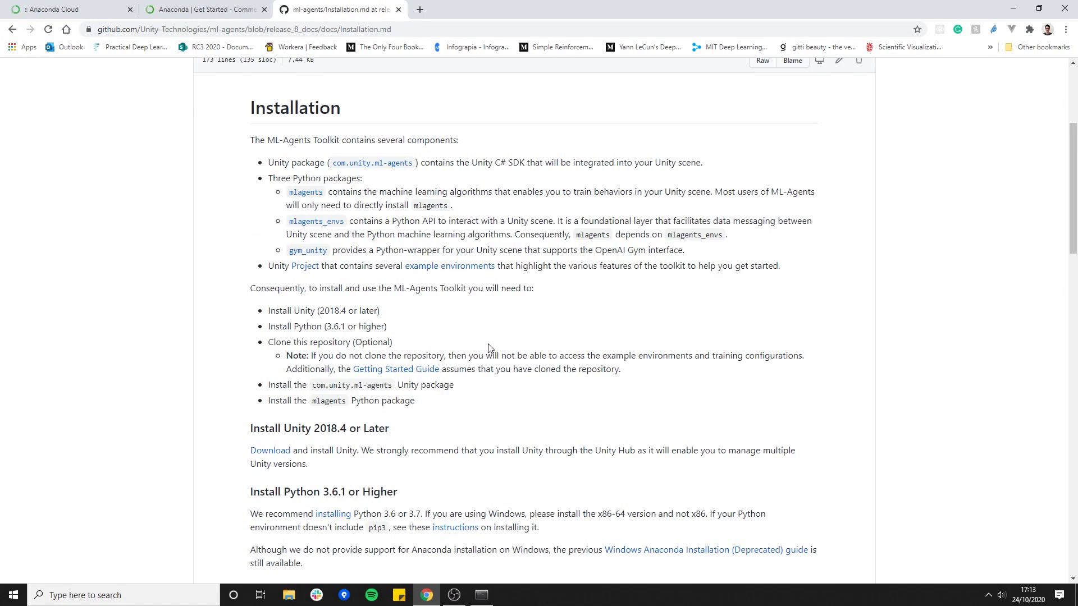
{"action": "scroll", "coordinate": [375, 346], "scroll_direction": "down", "scroll_amount": 3}
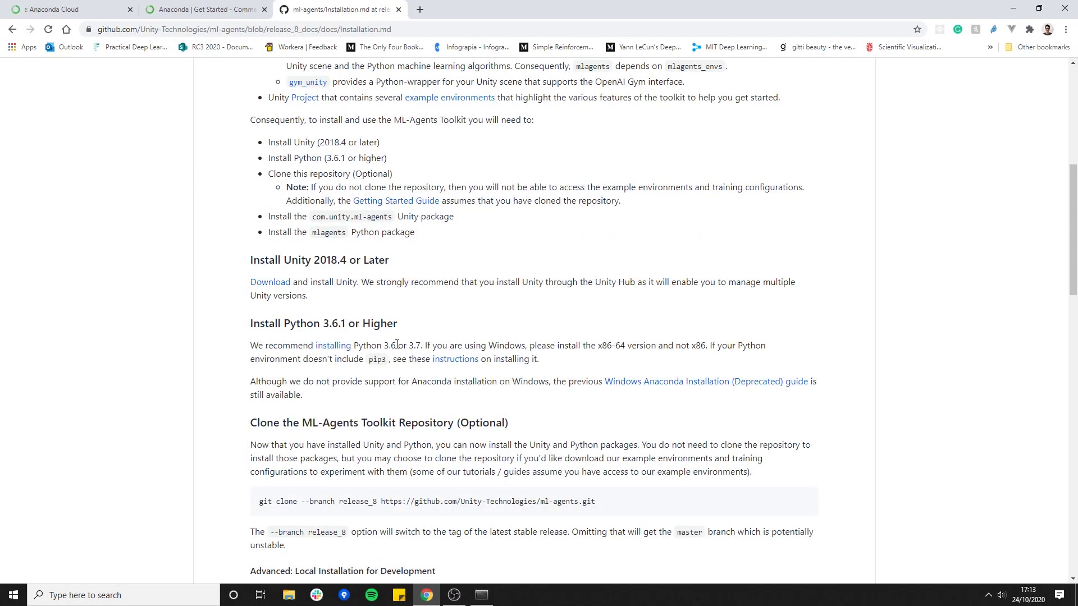
Step: Highlight the recommended Python version, finish reading, and return to the docs Readme.md
{"action": "double_click", "coordinate": [416, 345]}
{"action": "left_click_drag", "start_coordinate": [259, 323], "coordinate": [415, 345]}
{"action": "scroll", "coordinate": [423, 340], "scroll_direction": "down", "scroll_amount": 1}
{"action": "left_click", "coordinate": [393, 345]}
{"action": "scroll", "coordinate": [390, 345], "scroll_direction": "down", "scroll_amount": 3}
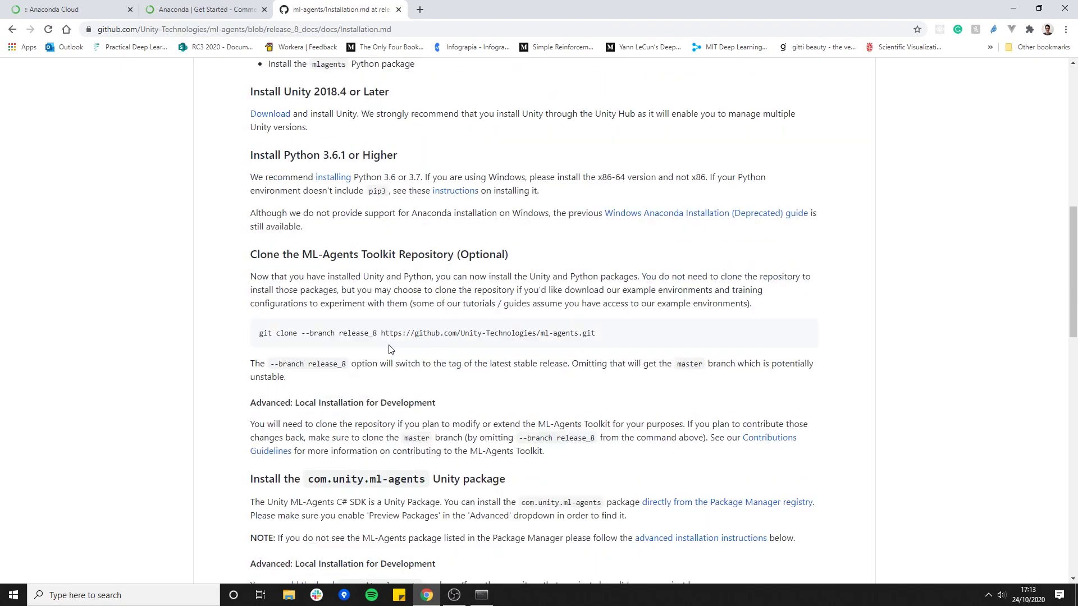
{"action": "scroll", "coordinate": [390, 344], "scroll_direction": "down", "scroll_amount": 8}
{"action": "scroll", "coordinate": [391, 342], "scroll_direction": "up", "scroll_amount": 17}
{"action": "scroll", "coordinate": [391, 343], "scroll_direction": "up", "scroll_amount": 2}
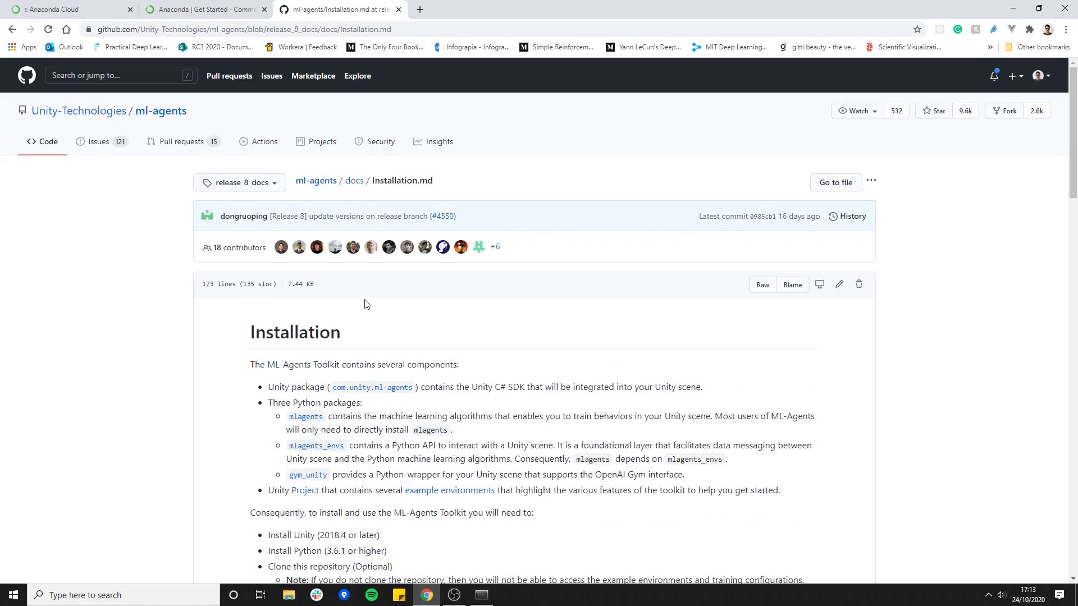
{"action": "key", "text": "ctrl+l"}
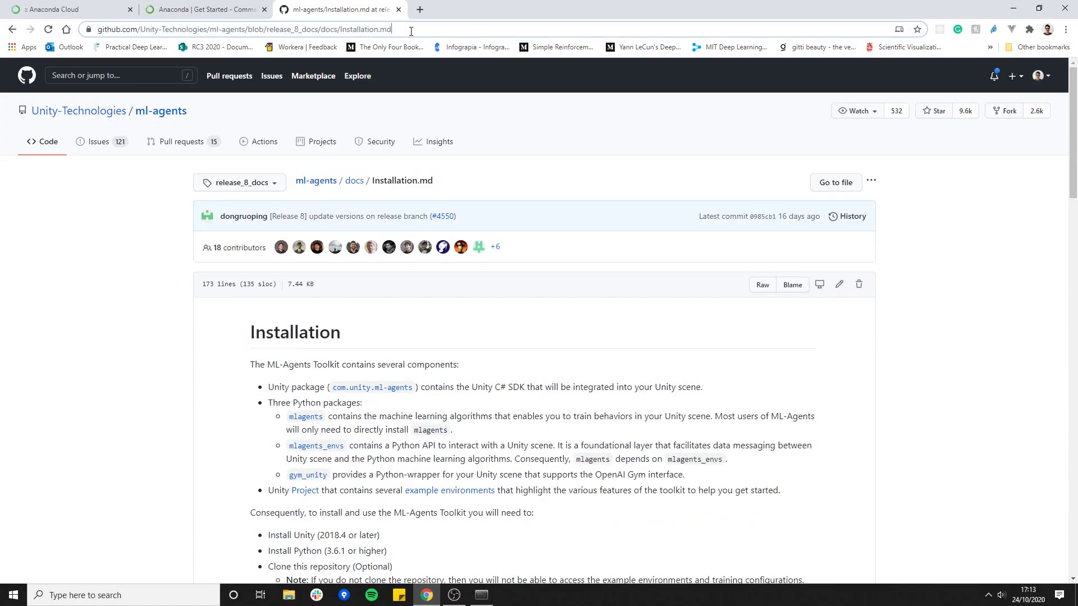
{"action": "left_click", "coordinate": [394, 336]}
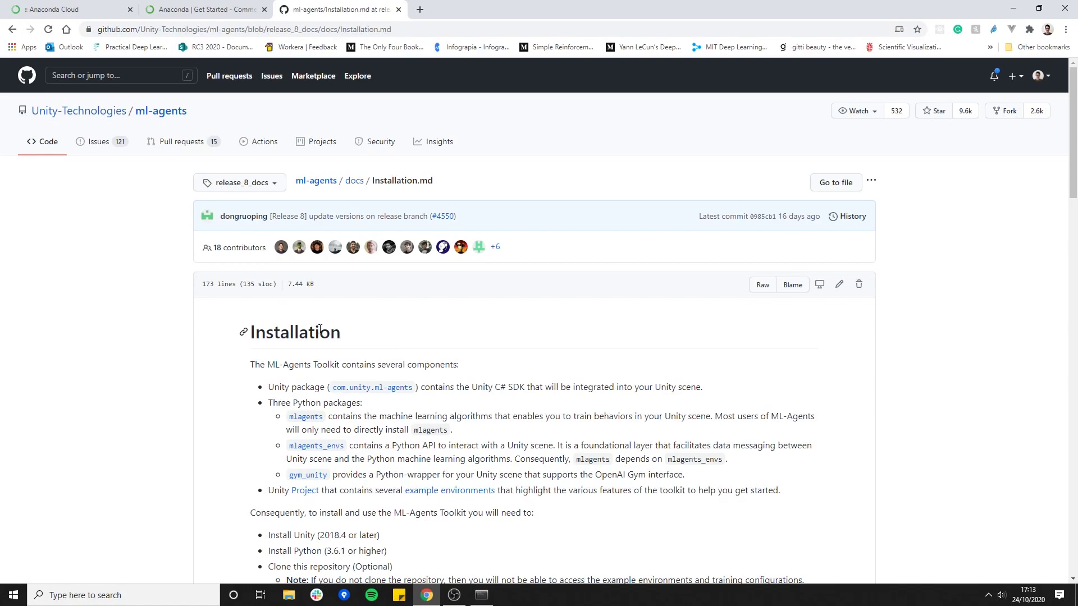
{"action": "key", "text": "alt+Left"}
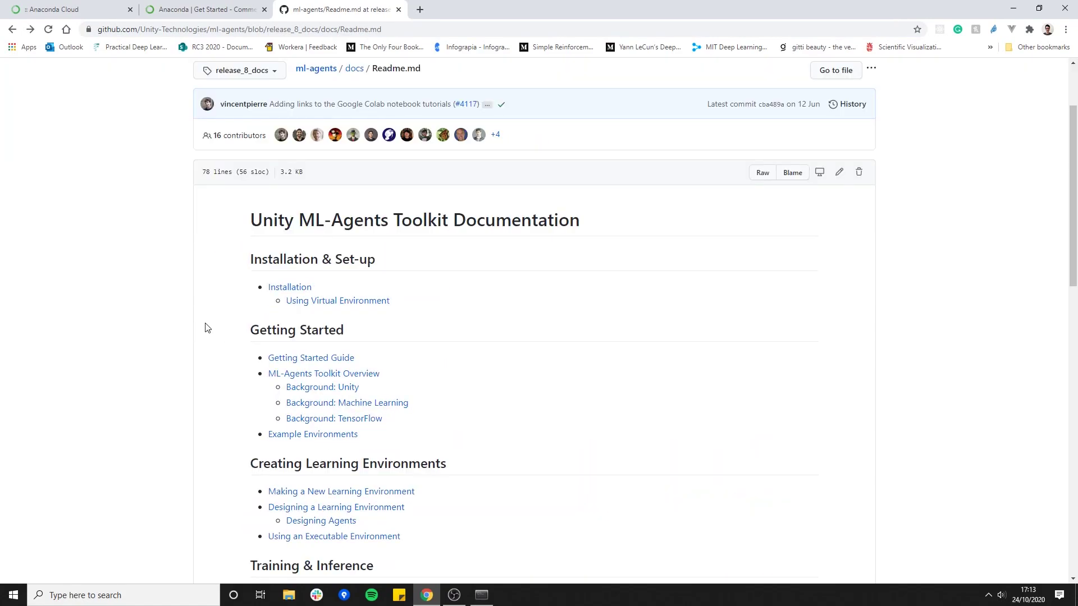
Step: Go back to the ml-agents repository page and open its Releases list
{"action": "key", "text": "alt+Left"}
{"action": "scroll", "coordinate": [211, 326], "scroll_direction": "up", "scroll_amount": 18}
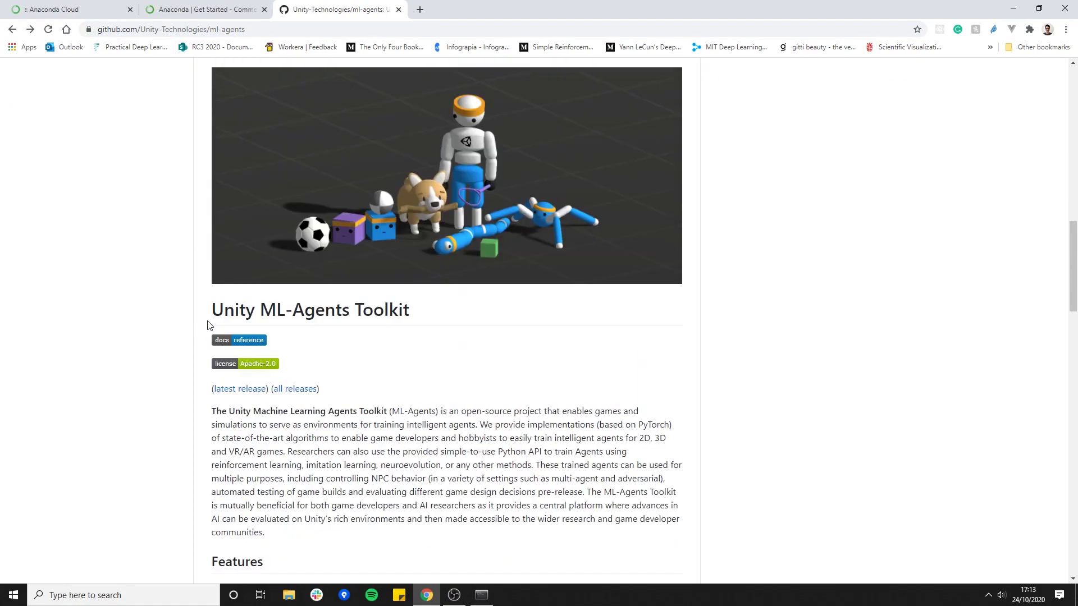
{"action": "scroll", "coordinate": [208, 324], "scroll_direction": "up", "scroll_amount": 9}
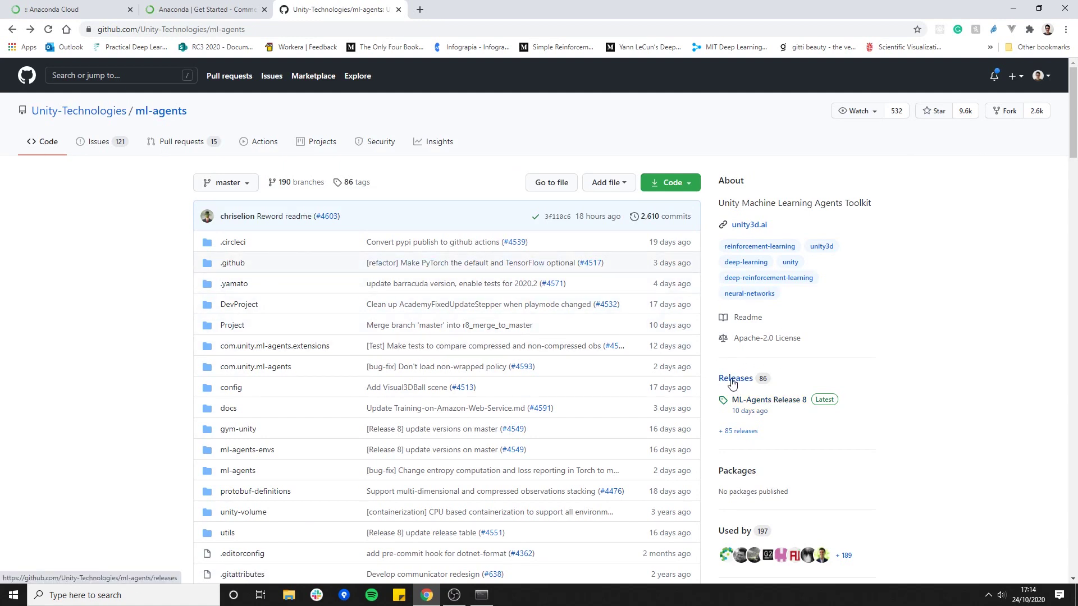
{"action": "left_click", "coordinate": [731, 379]}
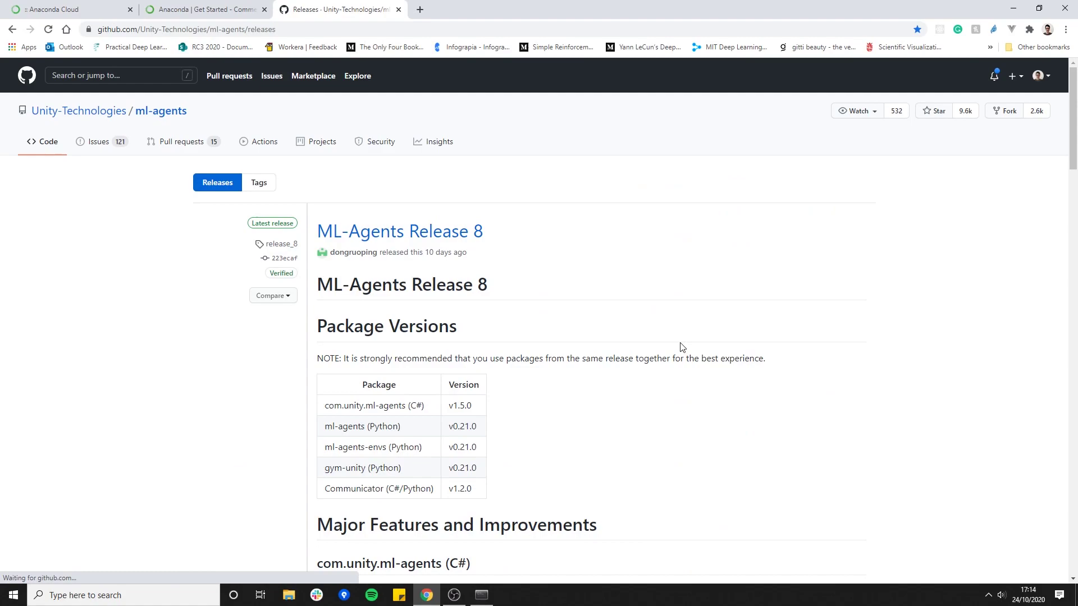
Step: Find Release 8's assets and download Source code (zip)
{"action": "scroll", "coordinate": [609, 261], "scroll_direction": "down", "scroll_amount": 2}
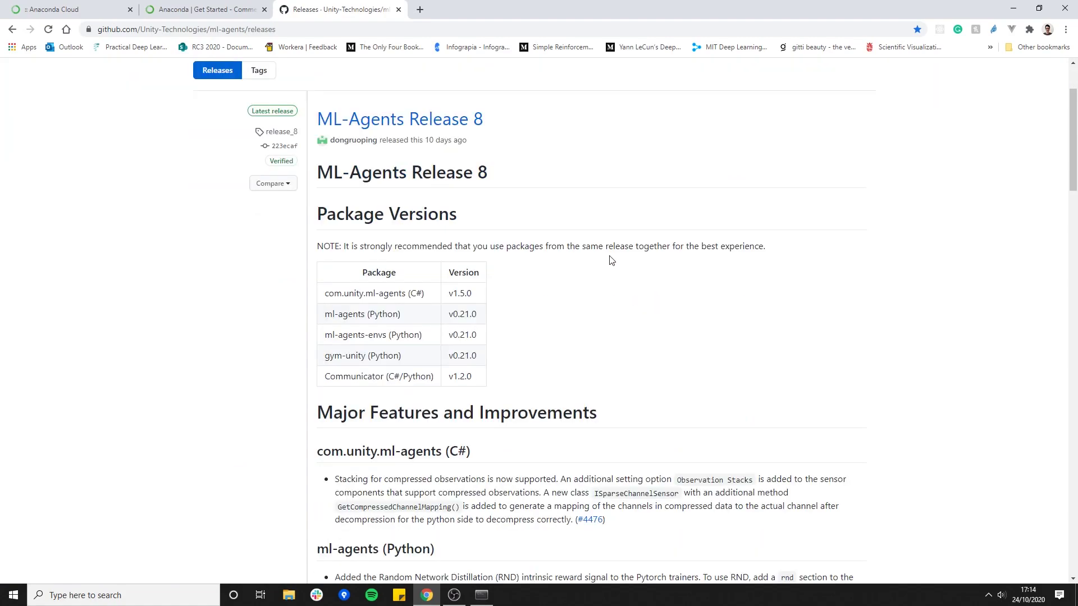
{"action": "scroll", "coordinate": [611, 260], "scroll_direction": "down", "scroll_amount": 15}
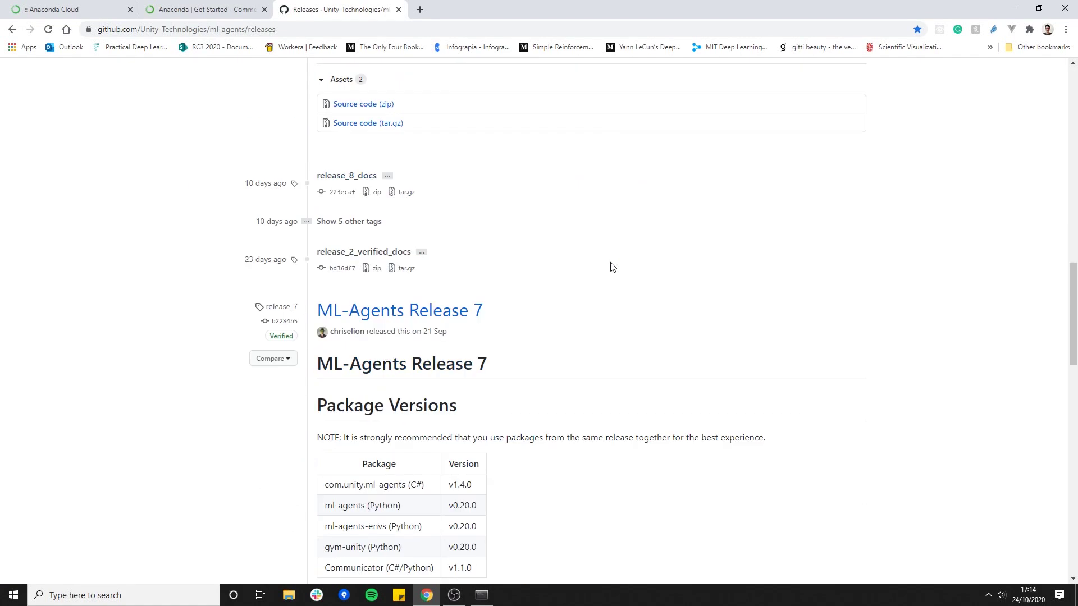
{"action": "scroll", "coordinate": [610, 267], "scroll_direction": "down", "scroll_amount": 1}
{"action": "scroll", "coordinate": [578, 316], "scroll_direction": "up", "scroll_amount": 4}
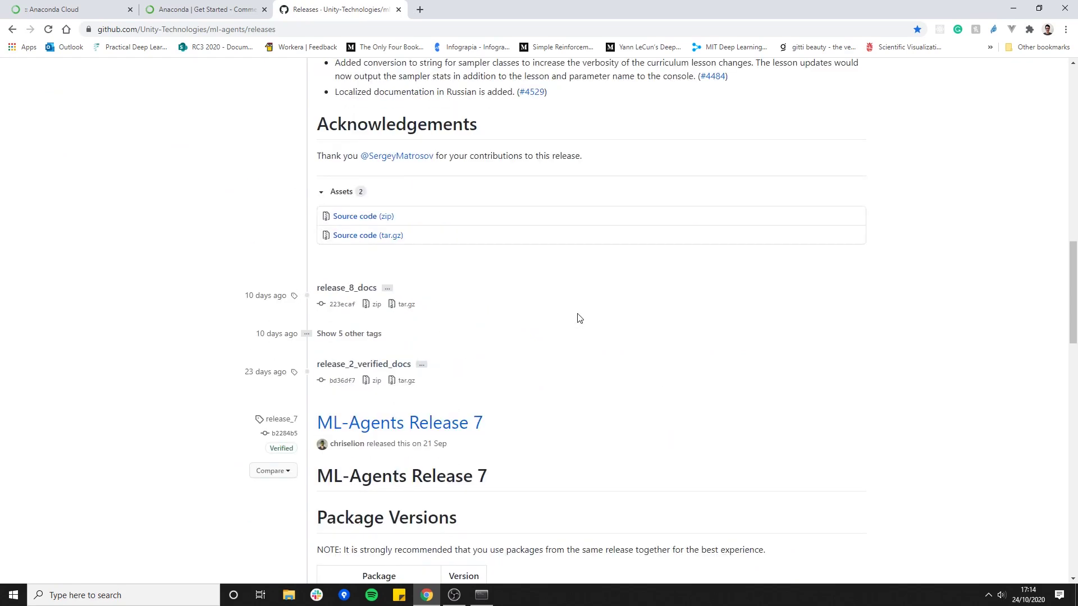
{"action": "scroll", "coordinate": [582, 324], "scroll_direction": "down", "scroll_amount": 3}
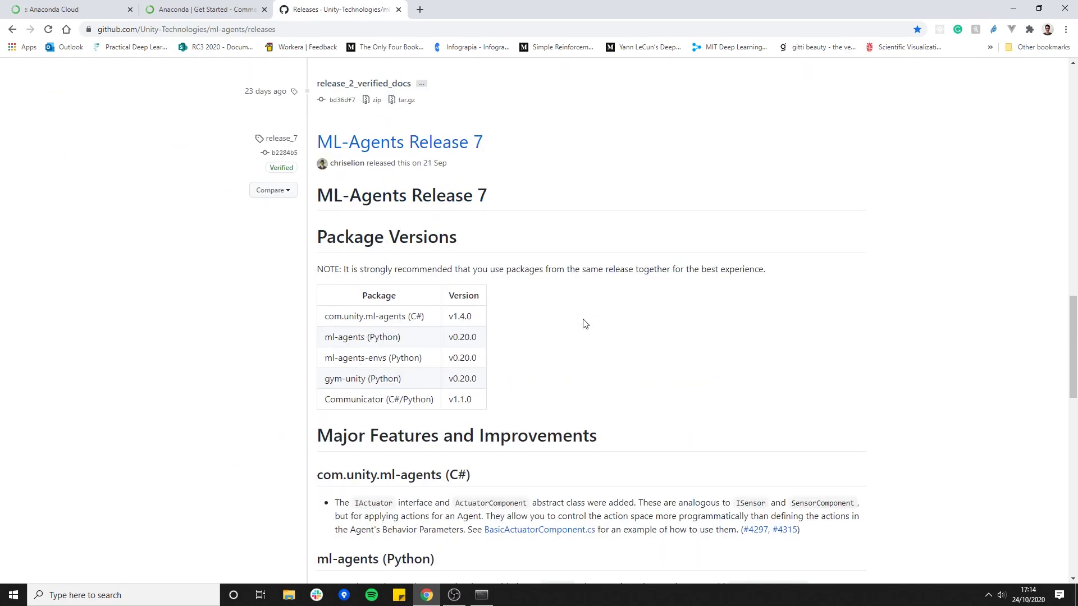
{"action": "scroll", "coordinate": [584, 324], "scroll_direction": "down", "scroll_amount": 1}
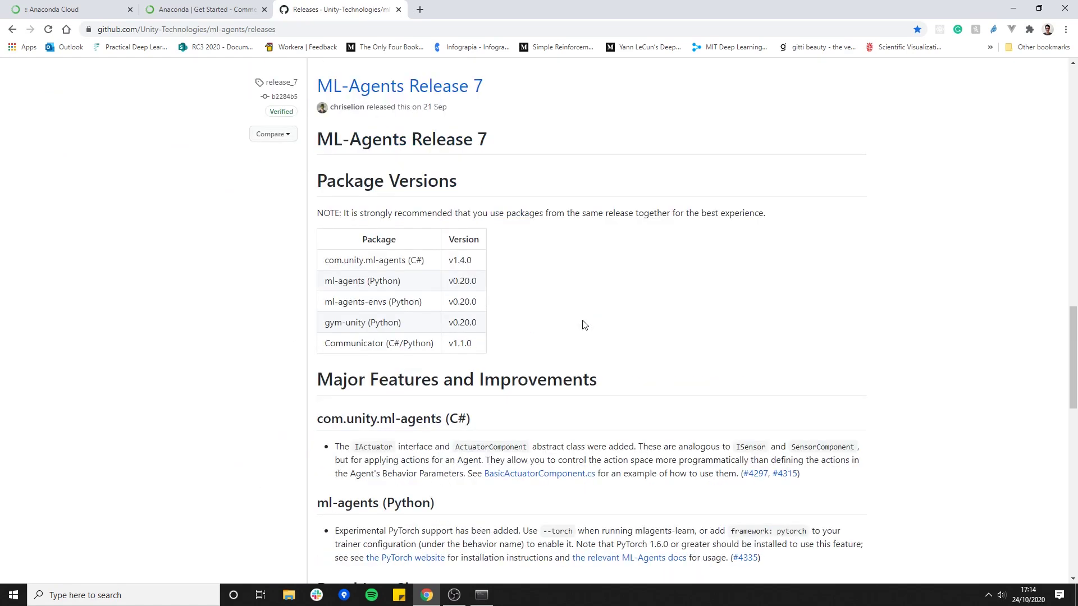
{"action": "scroll", "coordinate": [584, 323], "scroll_direction": "up", "scroll_amount": 7}
{"action": "scroll", "coordinate": [584, 328], "scroll_direction": "up", "scroll_amount": 4}
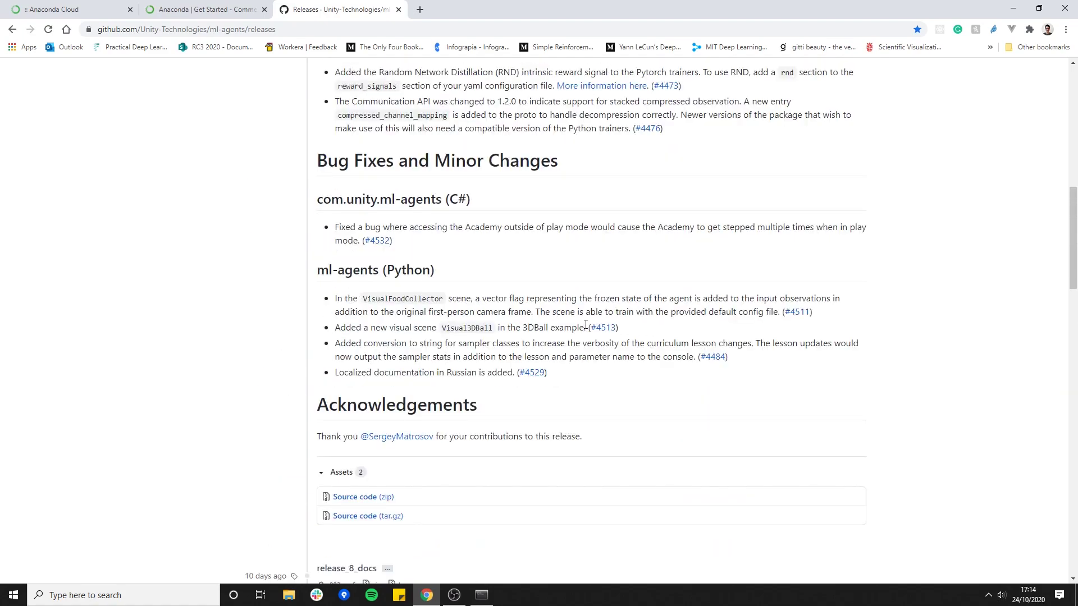
{"action": "scroll", "coordinate": [577, 322], "scroll_direction": "up", "scroll_amount": 8}
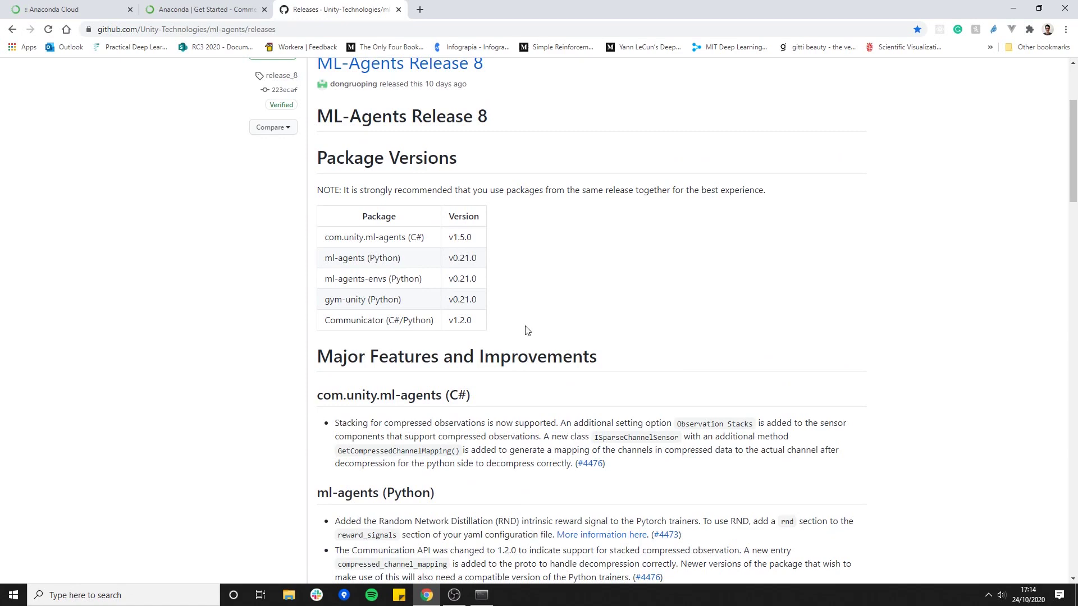
{"action": "scroll", "coordinate": [527, 331], "scroll_direction": "up", "scroll_amount": 2}
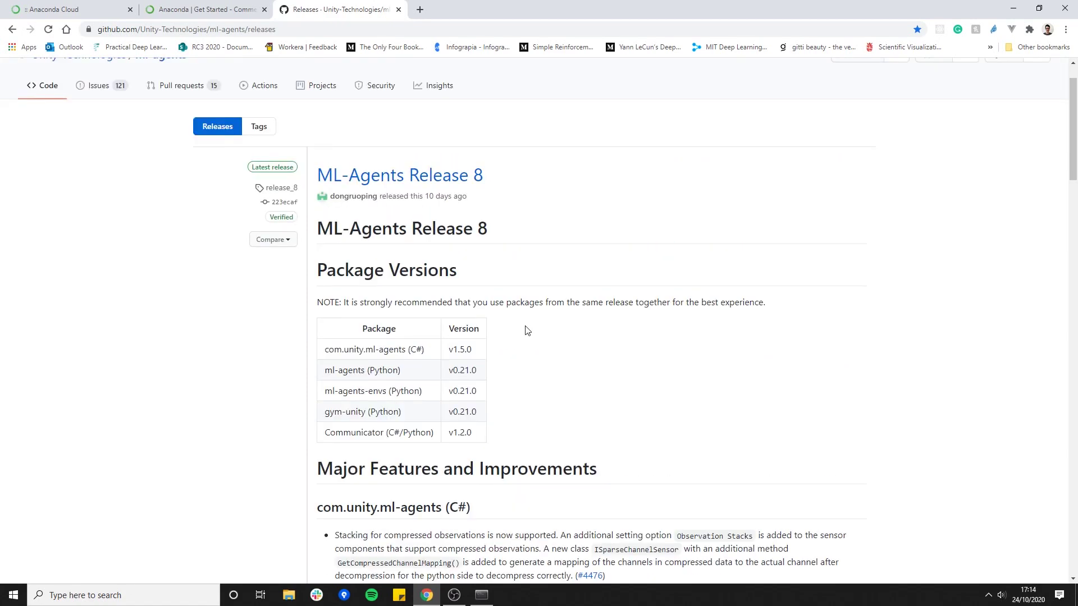
{"action": "scroll", "coordinate": [527, 328], "scroll_direction": "down", "scroll_amount": 1}
{"action": "scroll", "coordinate": [544, 311], "scroll_direction": "down", "scroll_amount": 2}
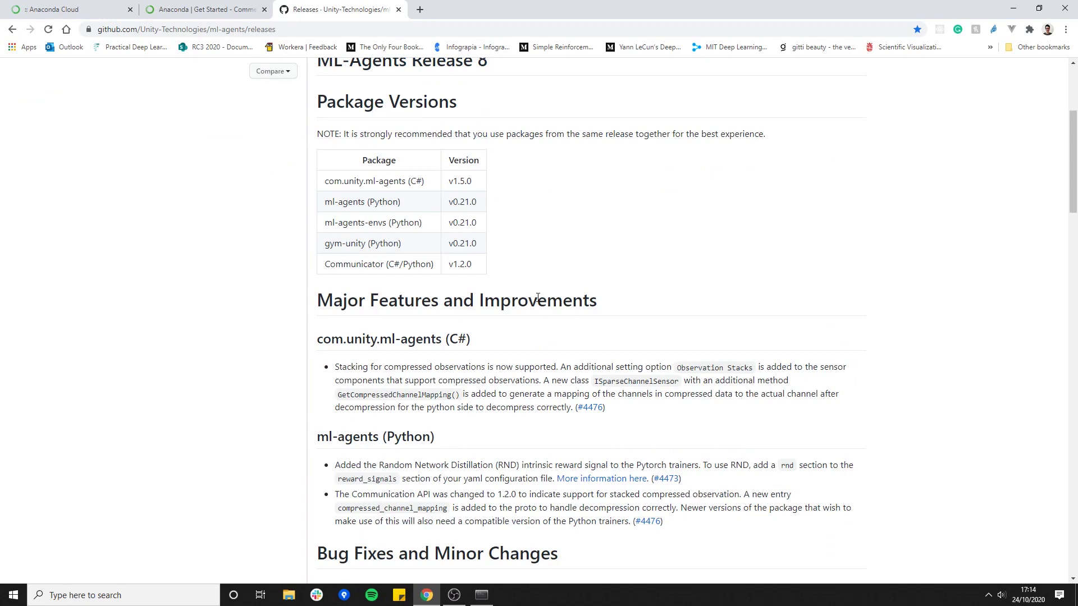
{"action": "scroll", "coordinate": [538, 298], "scroll_direction": "down", "scroll_amount": 8}
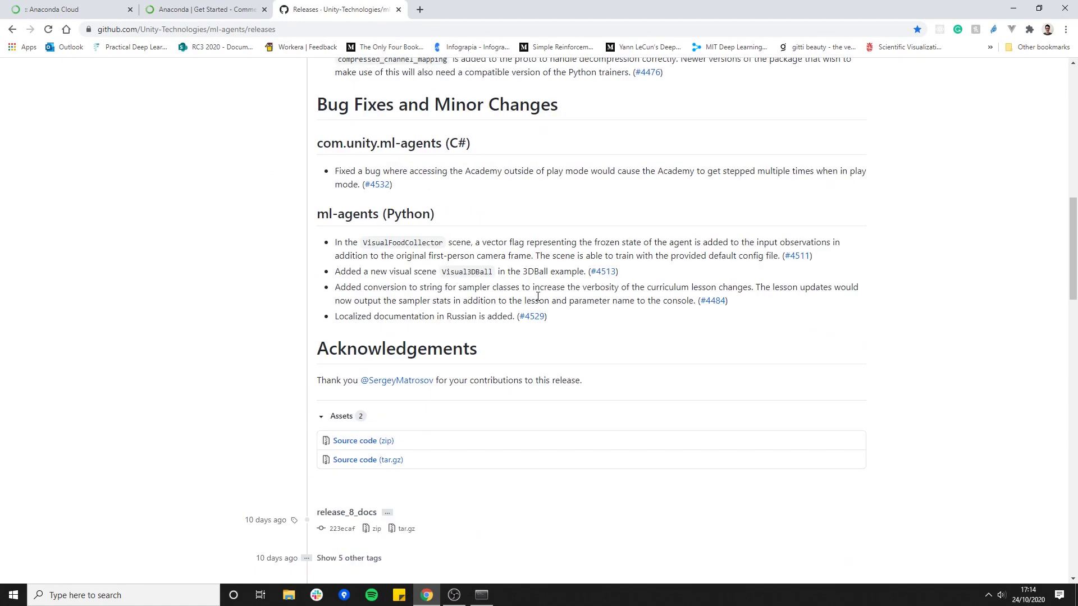
{"action": "scroll", "coordinate": [508, 265], "scroll_direction": "down", "scroll_amount": 1}
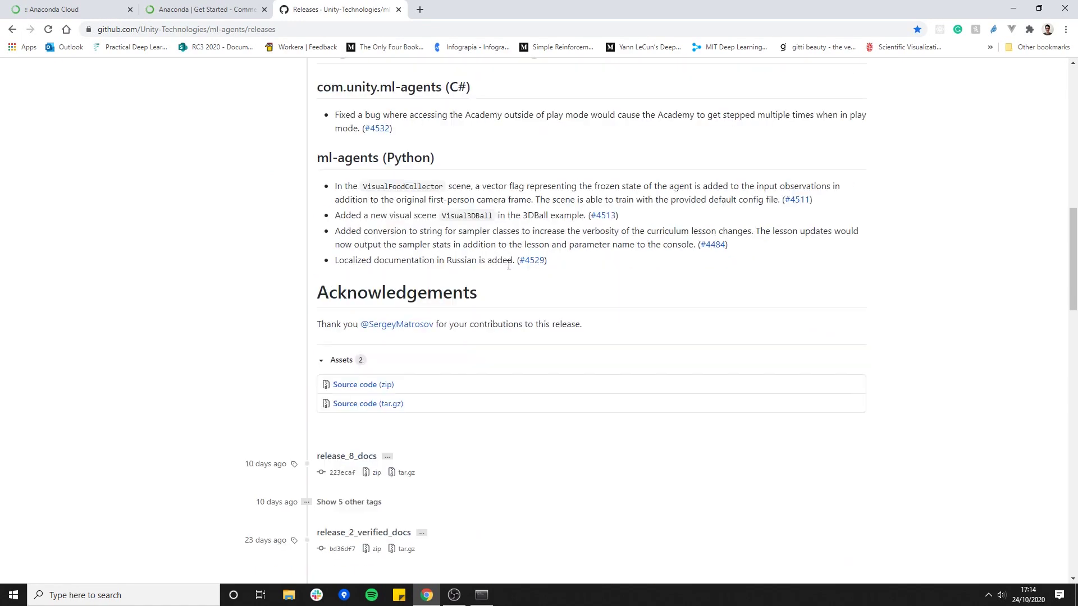
{"action": "left_click", "coordinate": [354, 385]}
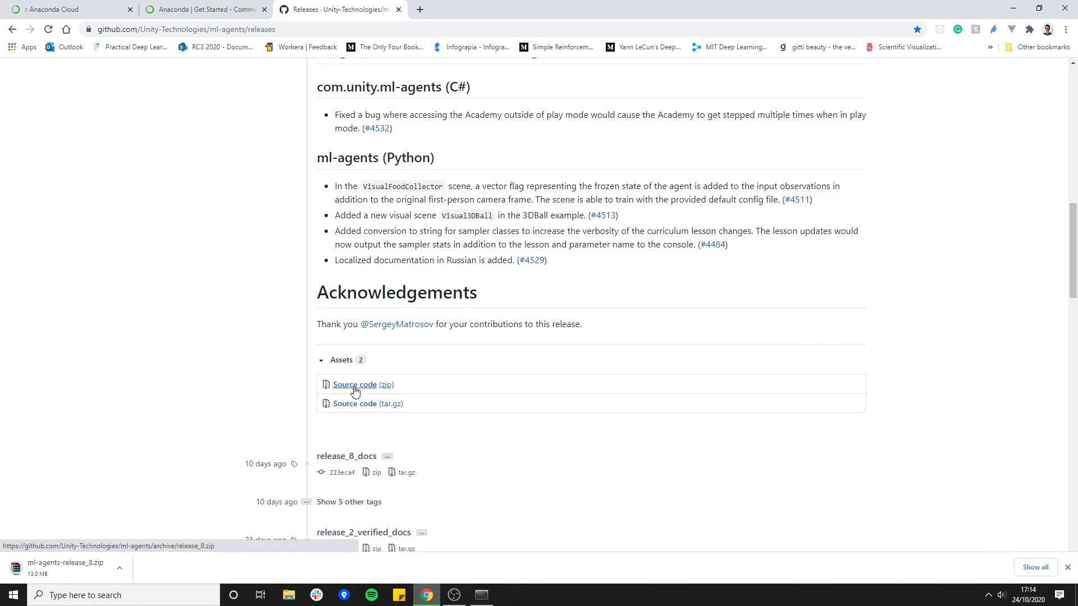
{"action": "scroll", "coordinate": [355, 391], "scroll_direction": "down", "scroll_amount": 1}
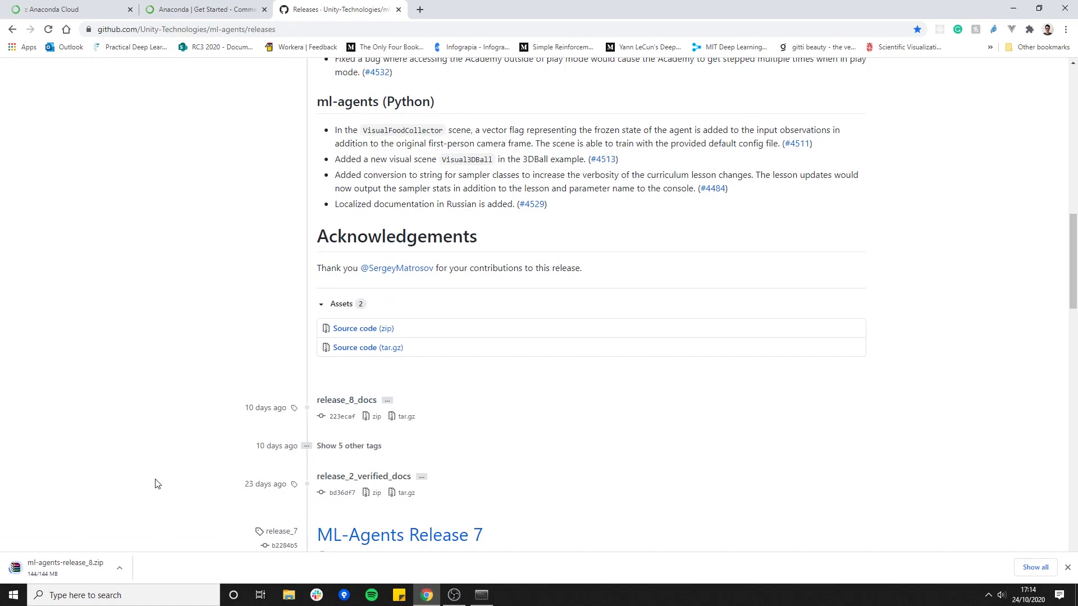
Step: Show the downloaded ml-agents-release_8.zip in its folder and extract it
{"action": "left_click", "coordinate": [116, 569]}
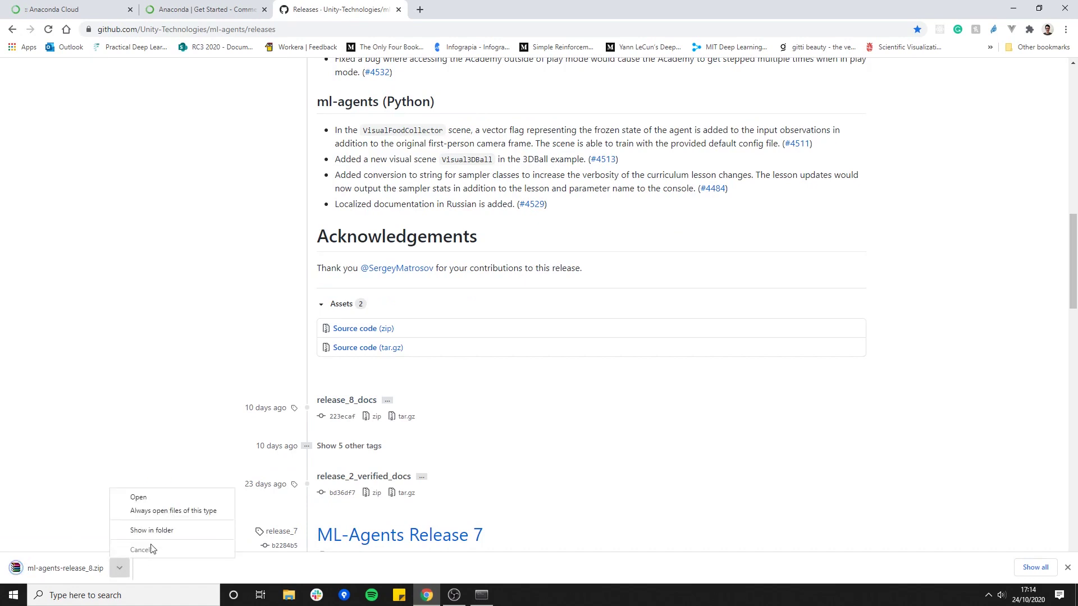
{"action": "left_click", "coordinate": [143, 532]}
{"action": "right_click", "coordinate": [262, 108]}
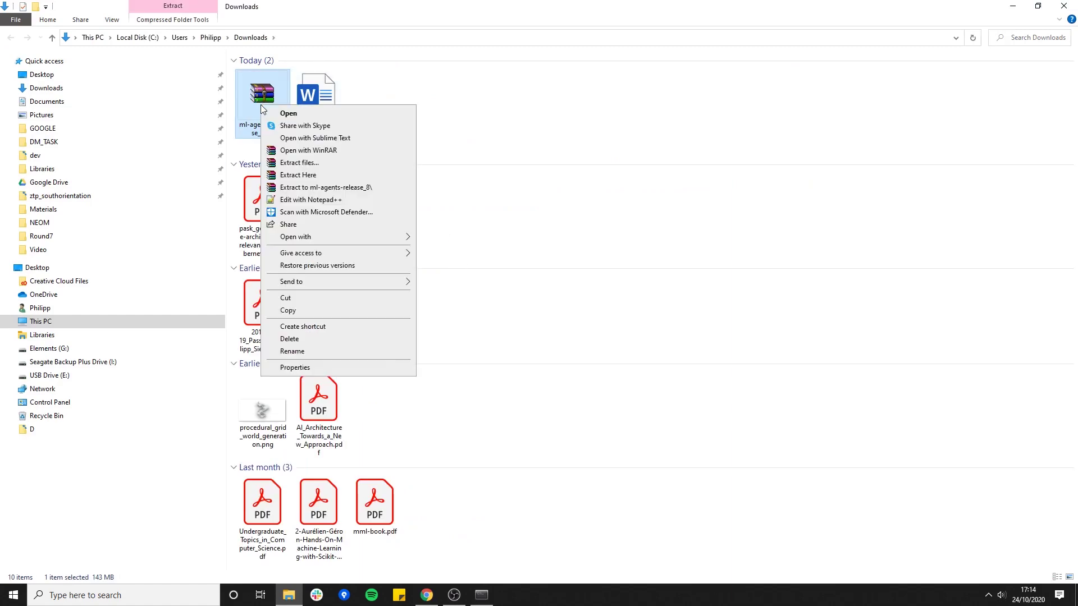
{"action": "left_click", "coordinate": [357, 187]}
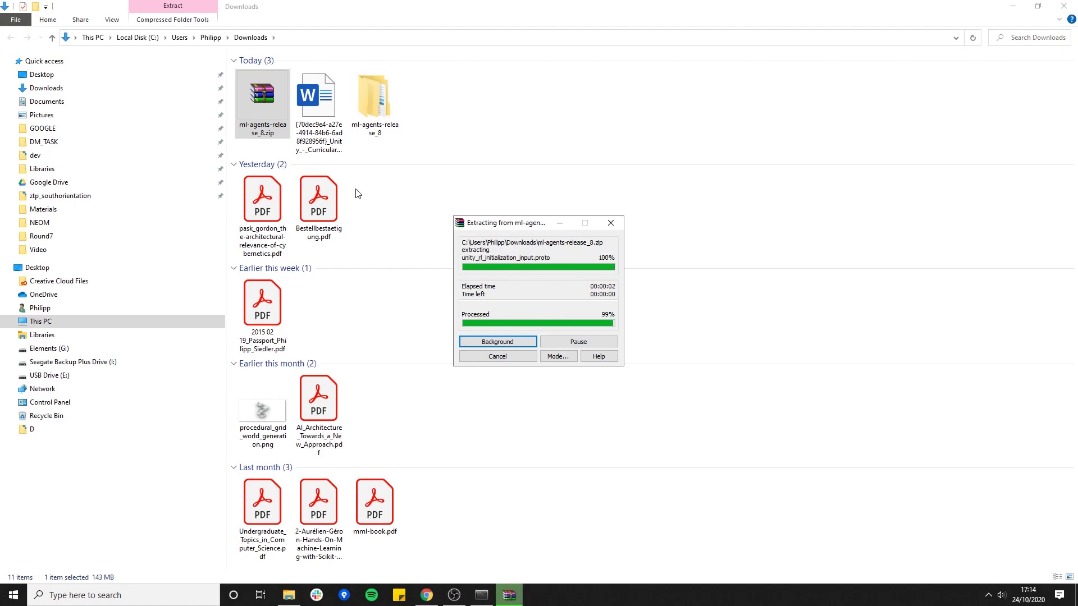
Step: Browse into the extracted ml-agents-release_8 folder and snap Explorer to the left half
{"action": "double_click", "coordinate": [387, 134]}
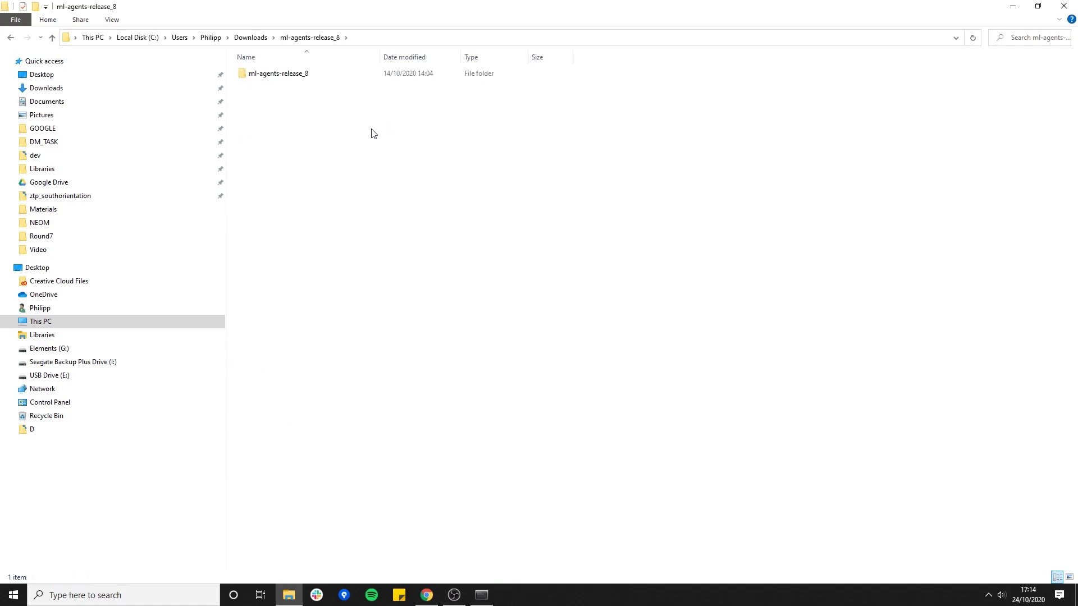
{"action": "double_click", "coordinate": [305, 78]}
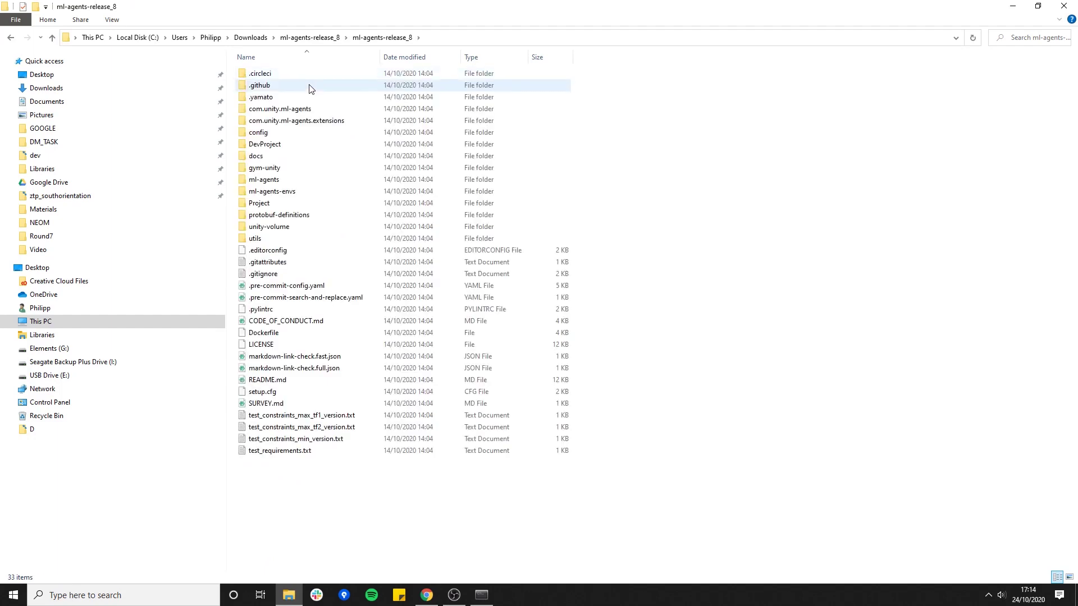
{"action": "key", "text": "alt+Left"}
{"action": "left_click", "coordinate": [304, 77]}
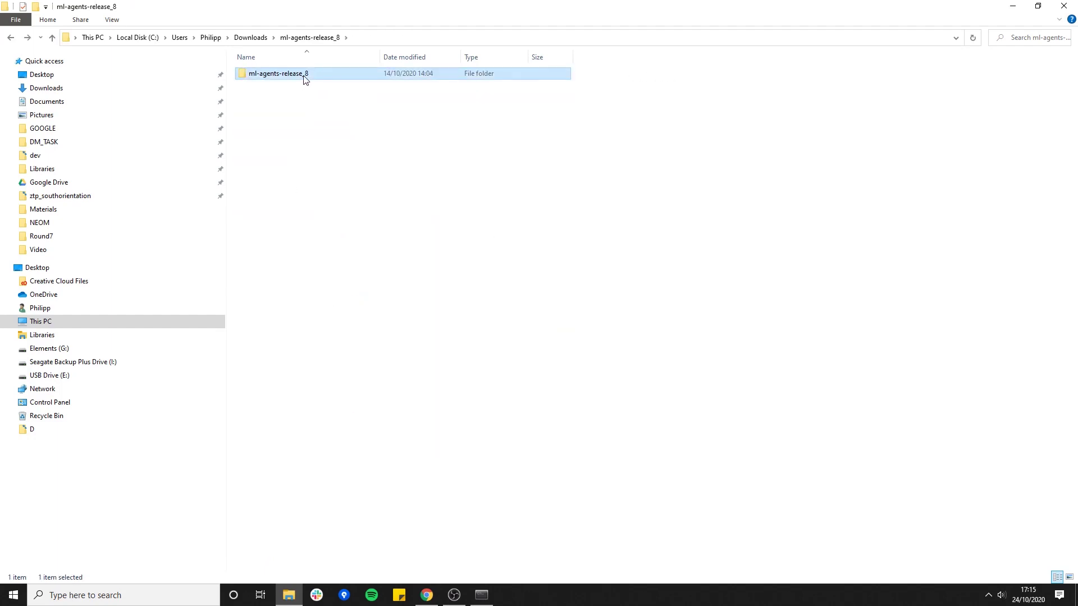
{"action": "left_click", "coordinate": [322, 108]}
{"action": "key", "text": "super+Left"}
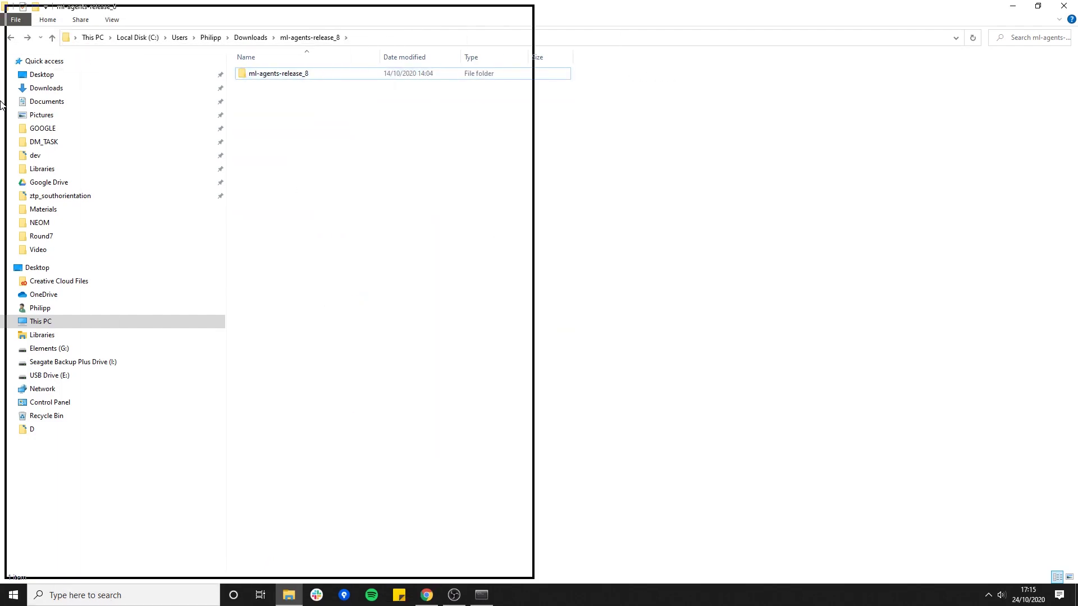
Step: Open a second Explorer window snapped to the right half, showing Documents\dev
{"action": "right_click", "coordinate": [294, 586]}
{"action": "left_click", "coordinate": [264, 544]}
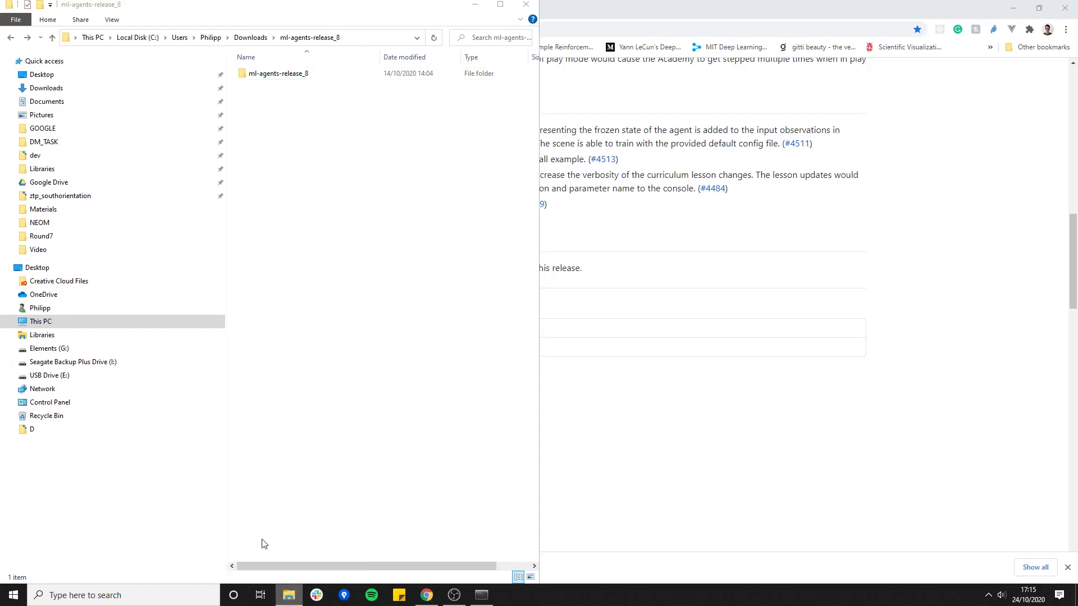
{"action": "key", "text": "super+Right"}
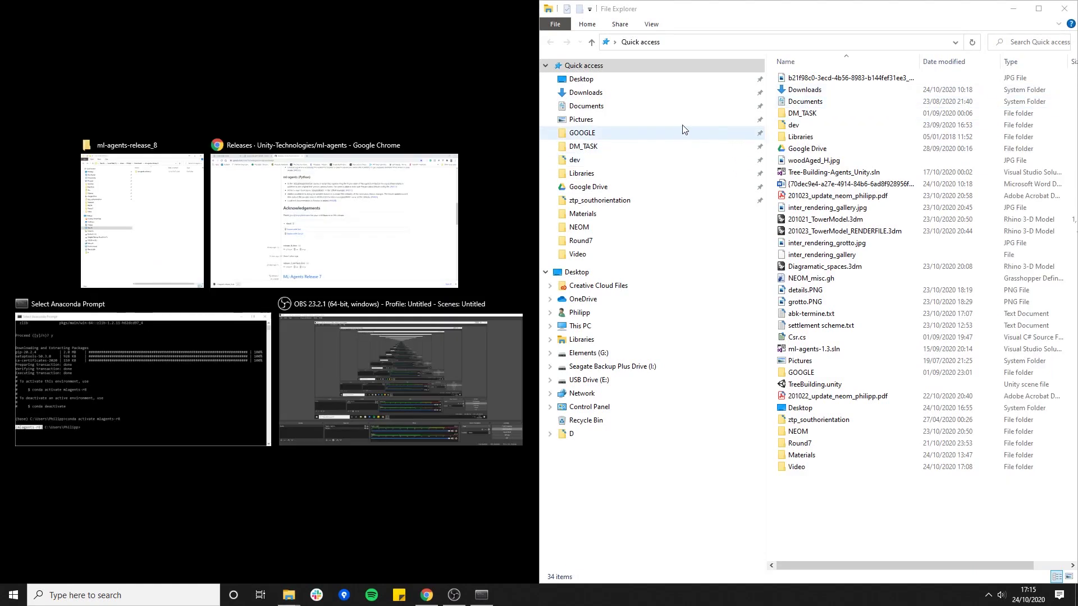
{"action": "left_click", "coordinate": [681, 132]}
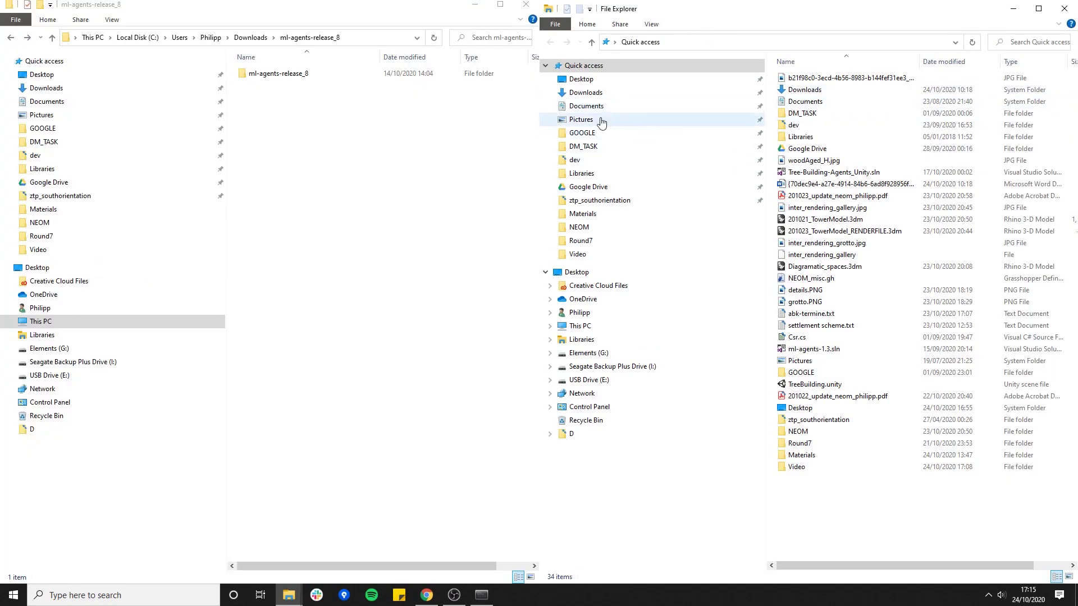
{"action": "left_click", "coordinate": [597, 159]}
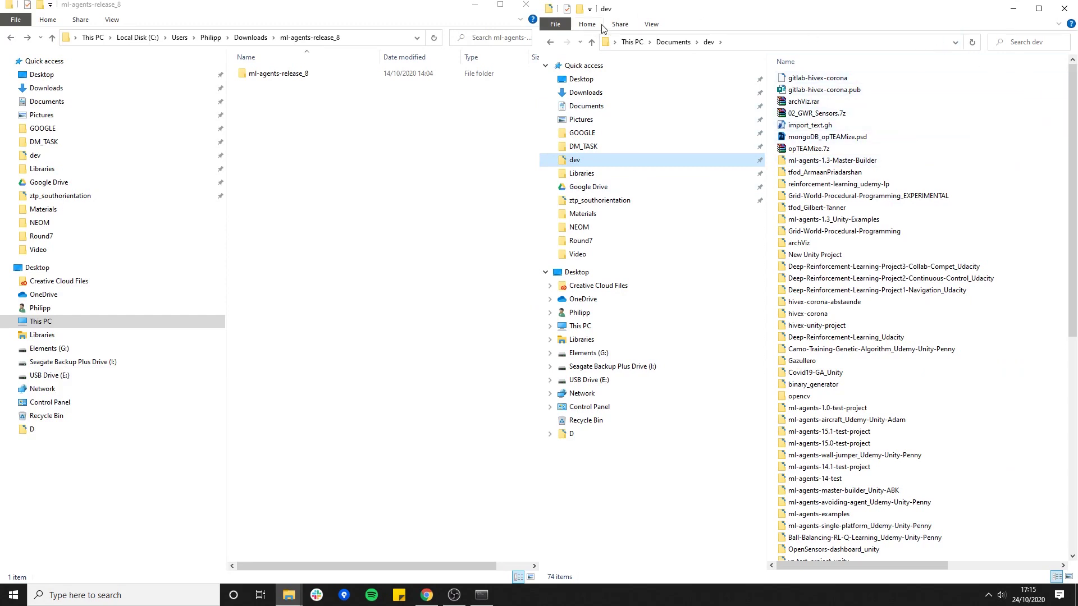
Step: Create a new folder named ml-agents-r8-test-project in dev
{"action": "right_click", "coordinate": [1043, 98]}
{"action": "mouse_move", "coordinate": [1003, 264]}
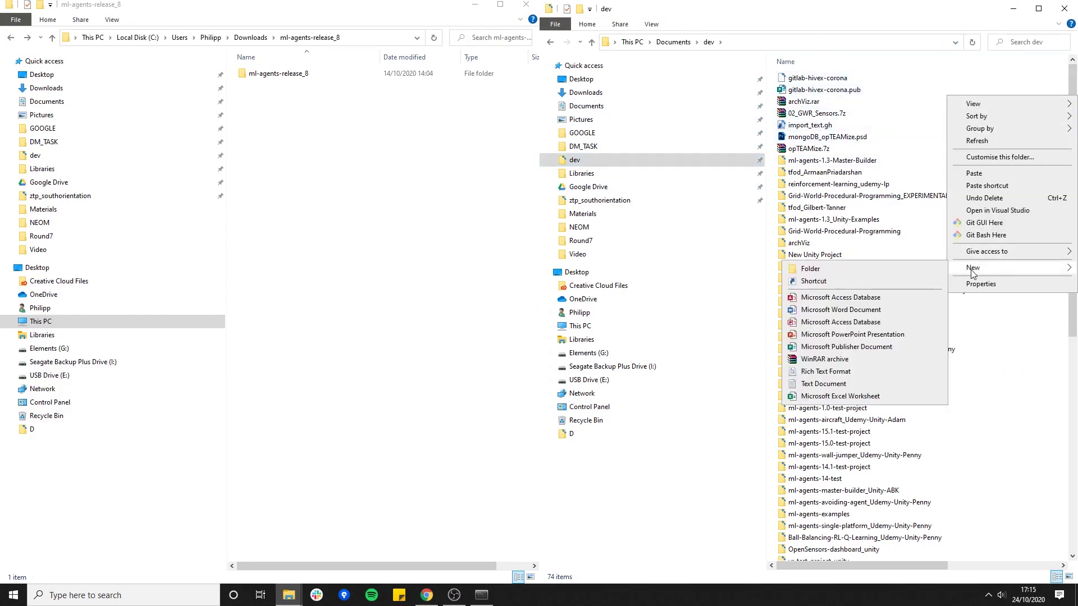
{"action": "left_click", "coordinate": [893, 270]}
{"action": "type", "text": "ml"}
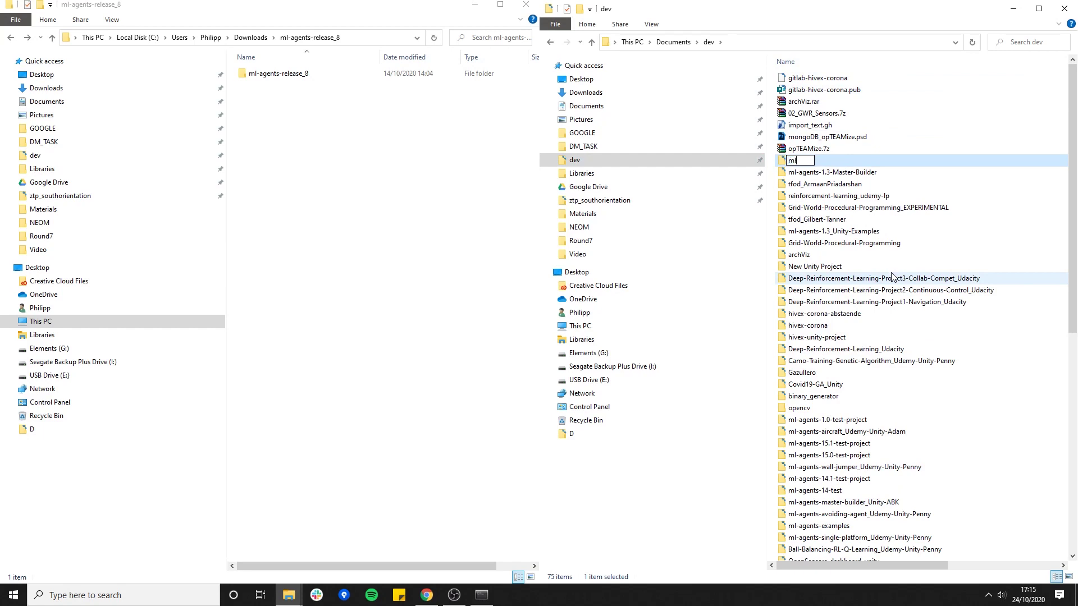
{"action": "type", "text": "-agents"}
{"action": "type", "text": "-r8-test-projec"}
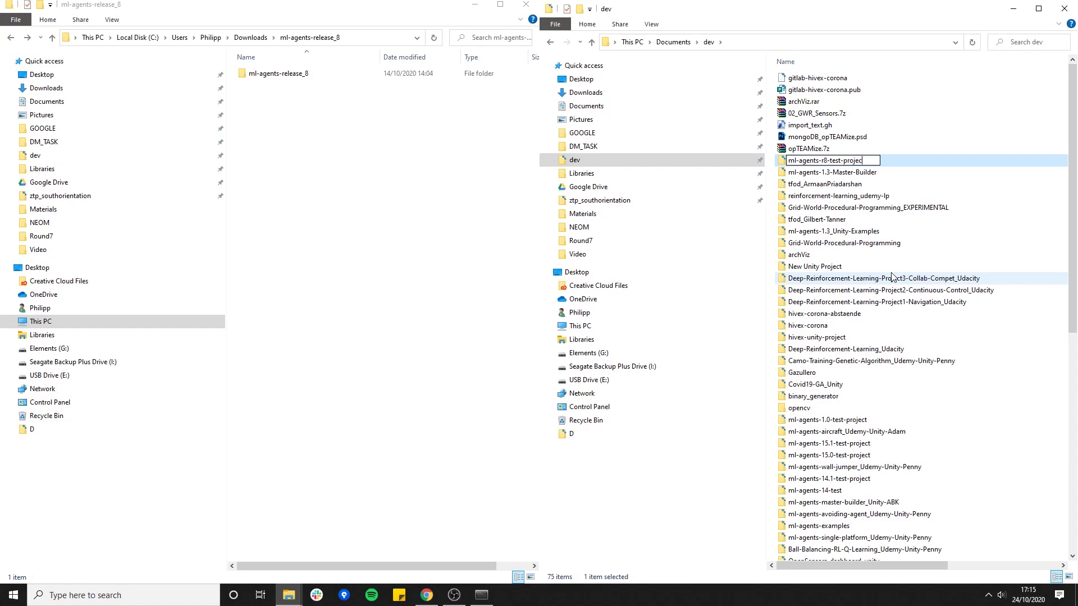
{"action": "type", "text": "t"}
{"action": "key", "text": "Return"}
Step: Paste ml-agents-release_8 into ml-agents-r8-test-project and browse down to Project\Assets\ML-Agents\Examples
{"action": "double_click", "coordinate": [885, 160]}
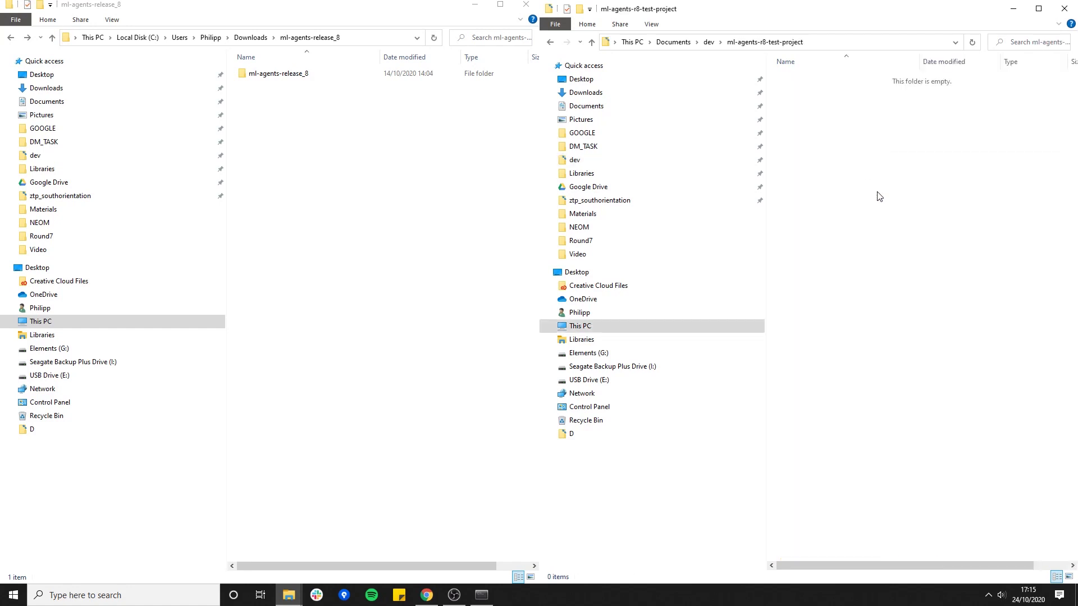
{"action": "key", "text": "ctrl+v"}
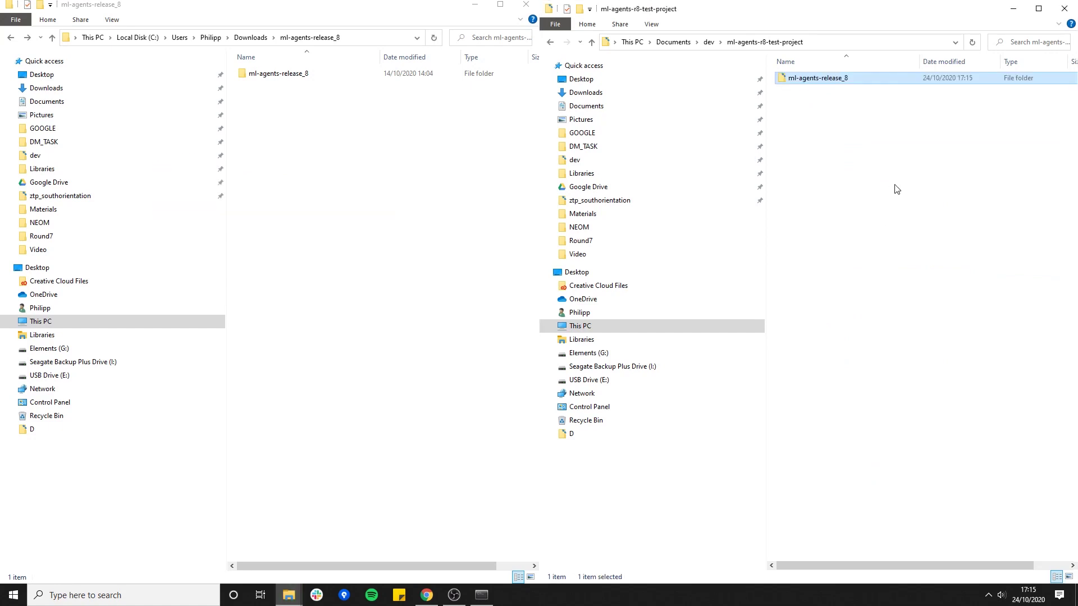
{"action": "left_click", "coordinate": [840, 81]}
{"action": "double_click", "coordinate": [840, 80]}
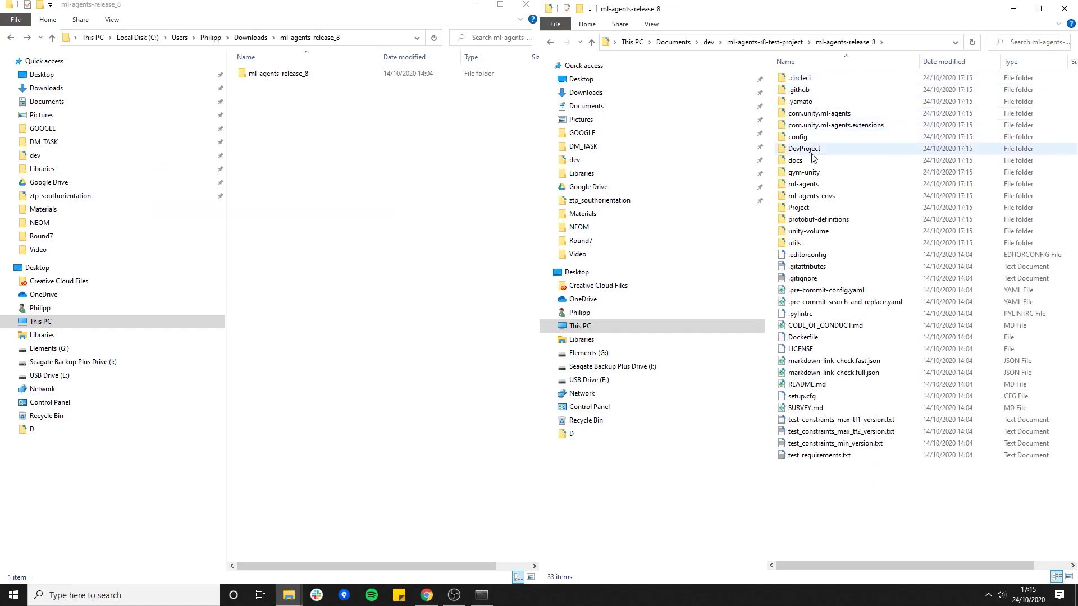
{"action": "double_click", "coordinate": [807, 209]}
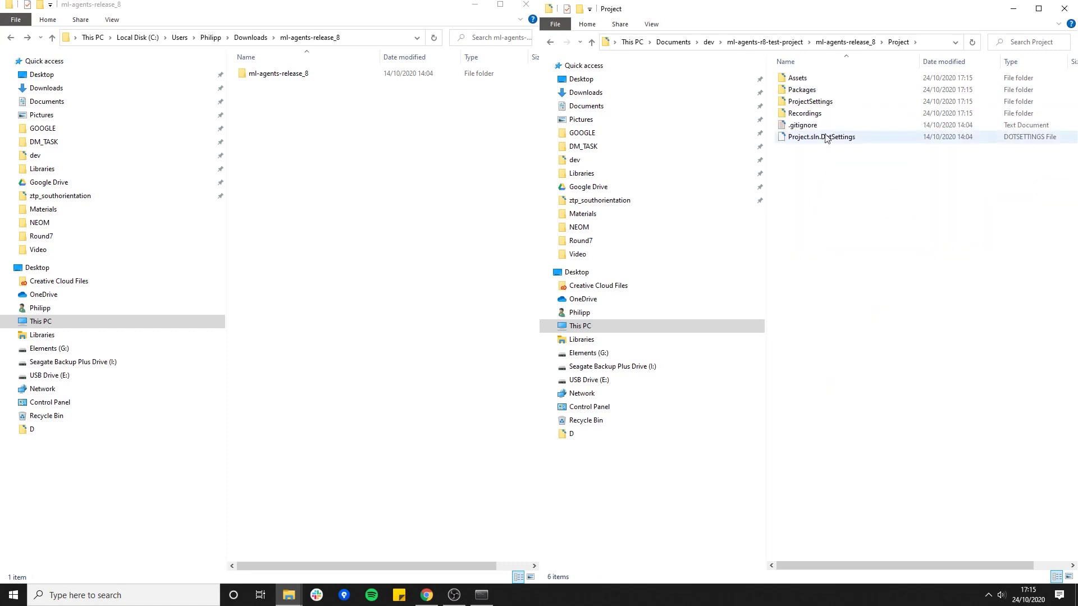
{"action": "double_click", "coordinate": [809, 81]}
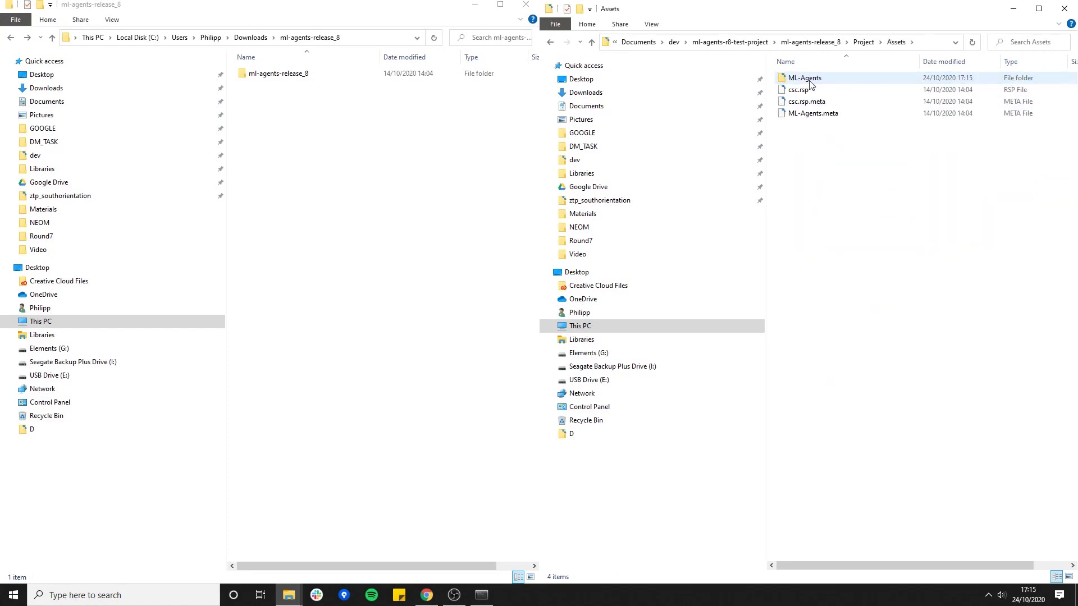
{"action": "double_click", "coordinate": [809, 84]}
{"action": "left_click", "coordinate": [811, 91]}
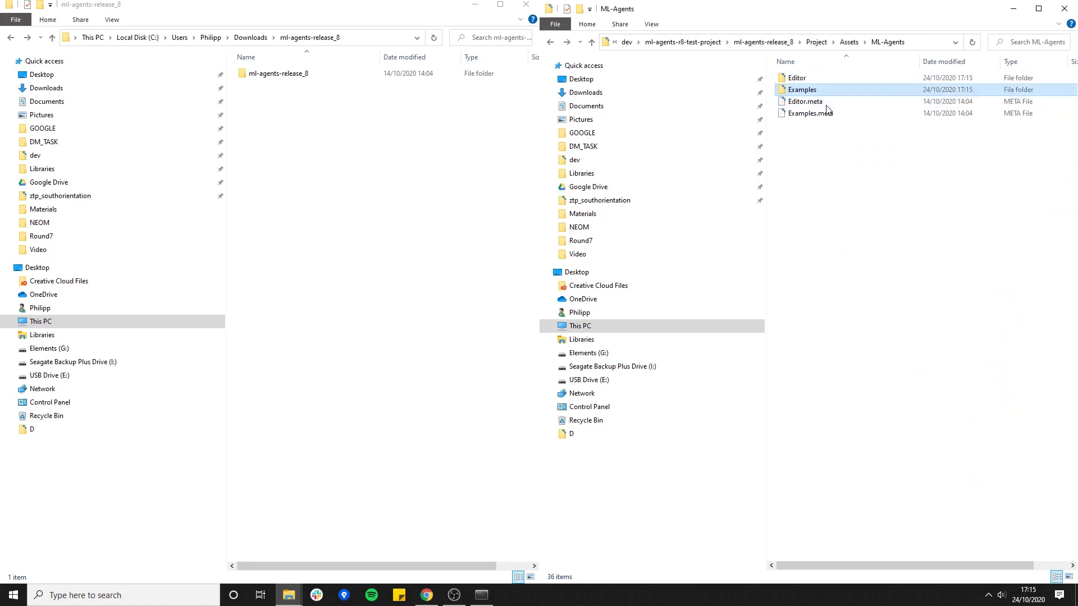
{"action": "key", "text": "BackSpace"}
{"action": "key", "text": "BackSpace"}
{"action": "key", "text": "BackSpace"}
{"action": "key", "text": "BackSpace"}
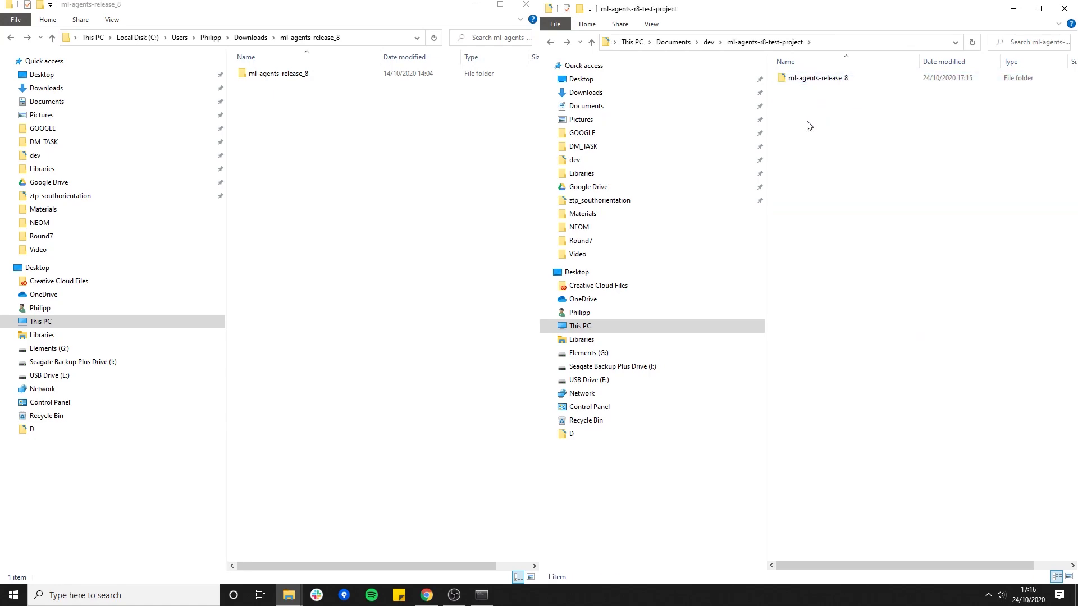
Step: Look inside the copy's com.unity.ml-agents folder, then return to the test project folder
{"action": "double_click", "coordinate": [815, 80]}
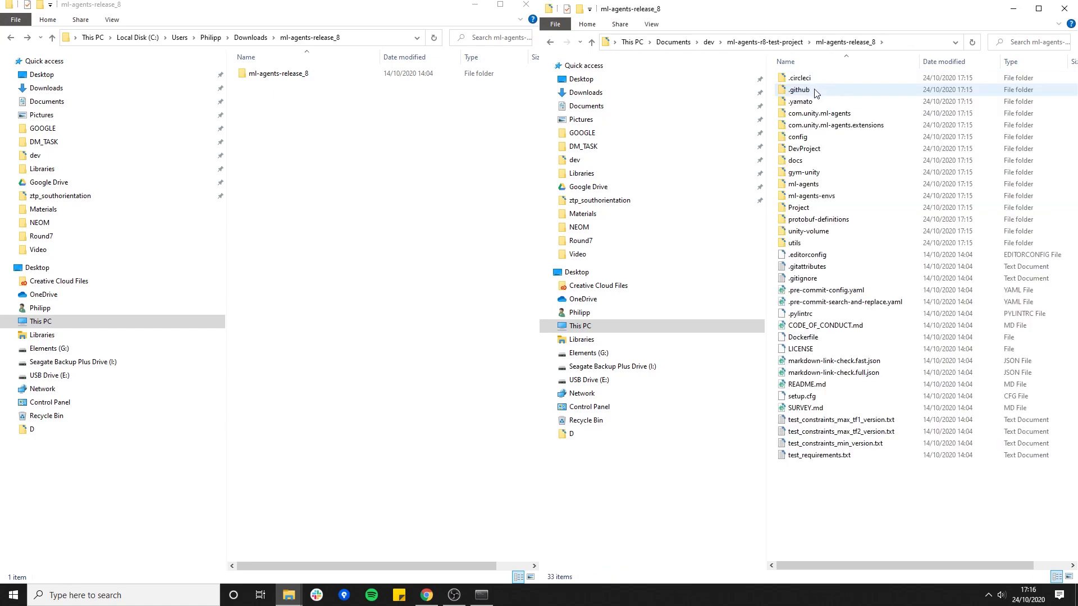
{"action": "left_click", "coordinate": [826, 118]}
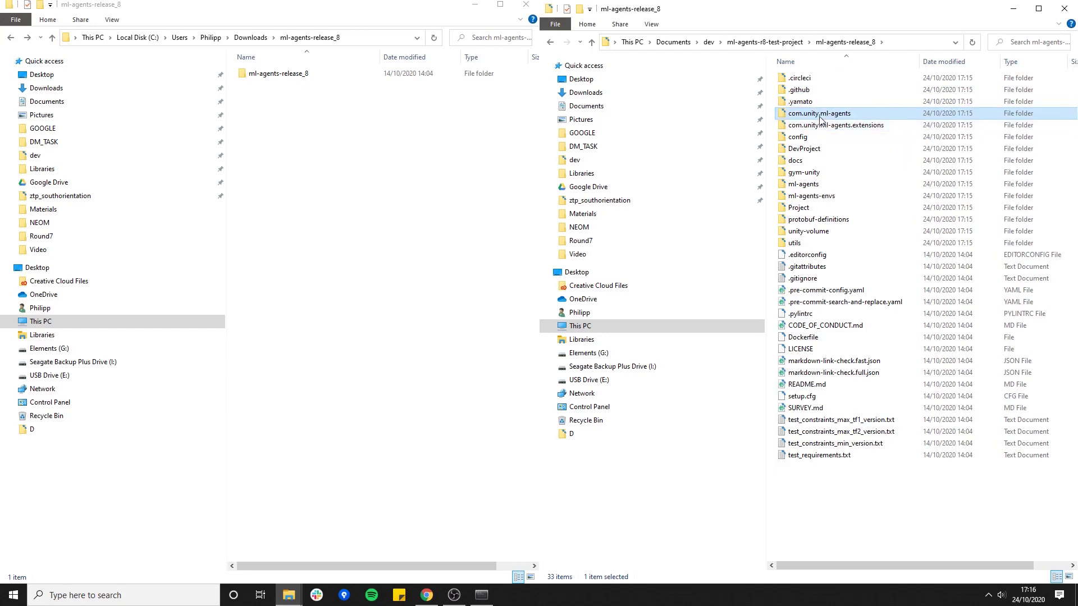
{"action": "double_click", "coordinate": [823, 114]}
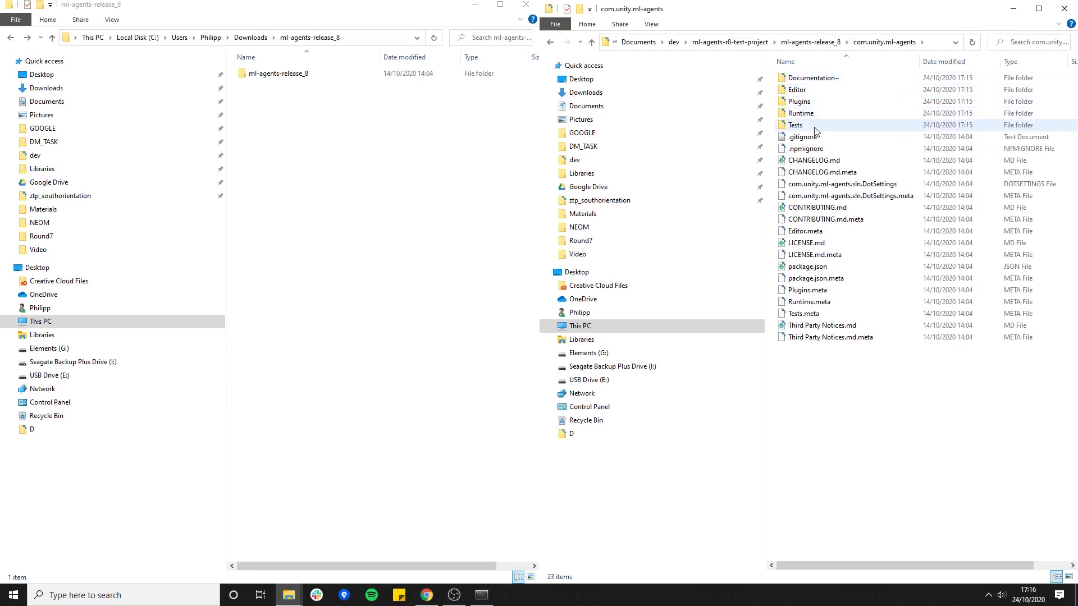
{"action": "key", "text": "BackSpace"}
{"action": "left_click", "coordinate": [785, 42]}
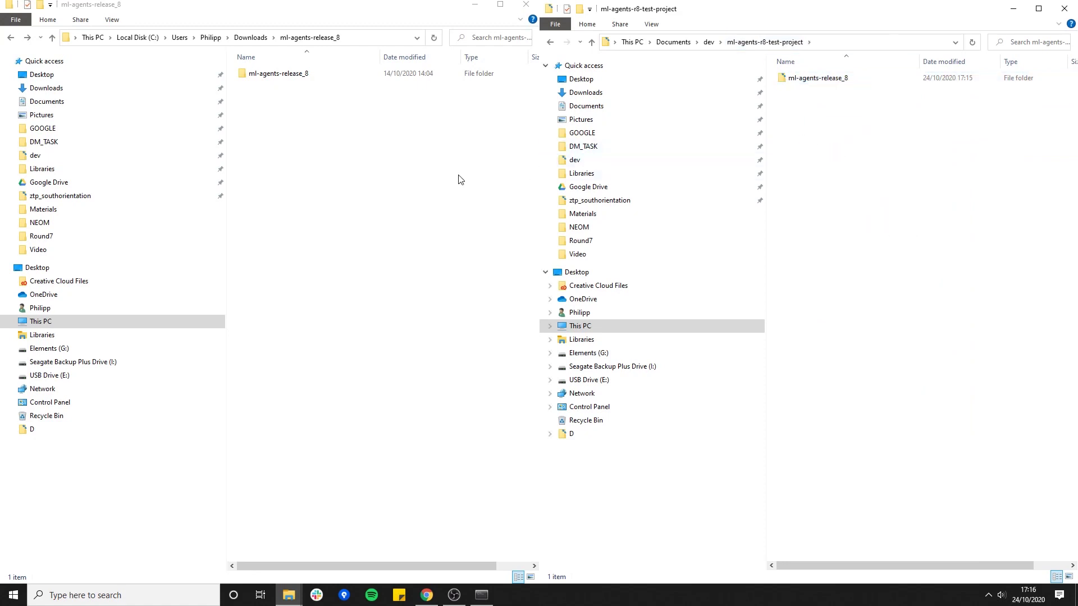
Step: Delete the downloaded zip and extracted folder from Downloads and minimize that window
{"action": "left_click", "coordinate": [250, 37]}
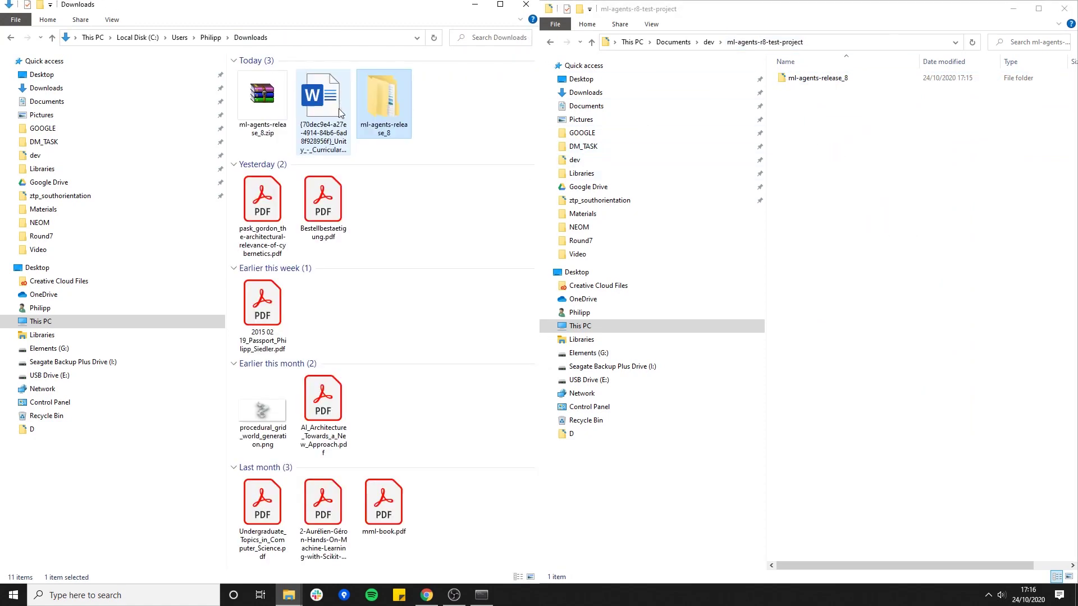
{"action": "left_click", "coordinate": [262, 101], "text": "ctrl"}
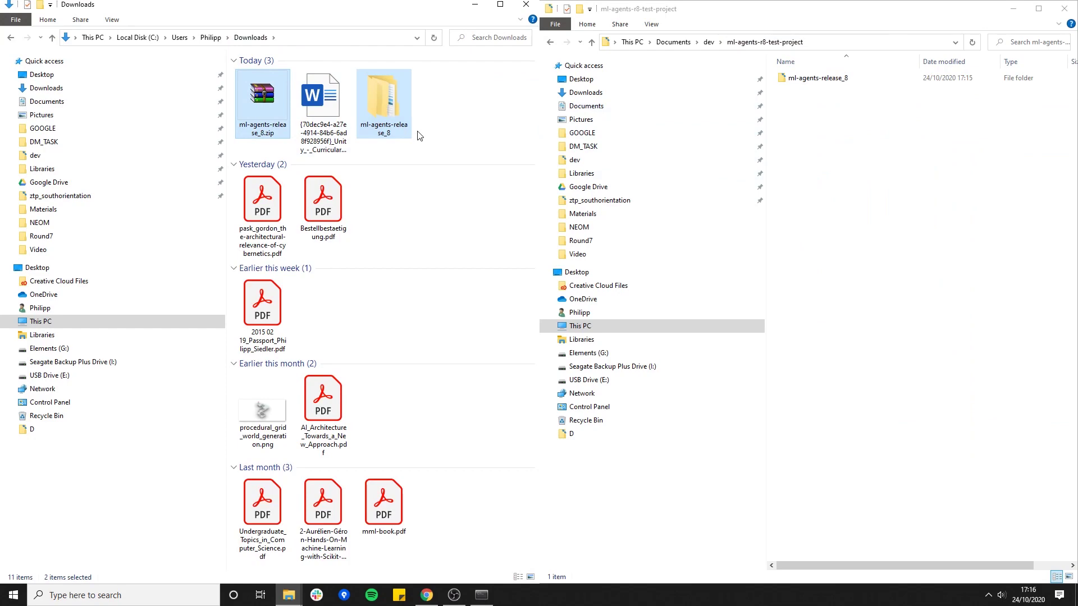
{"action": "key", "text": "Delete"}
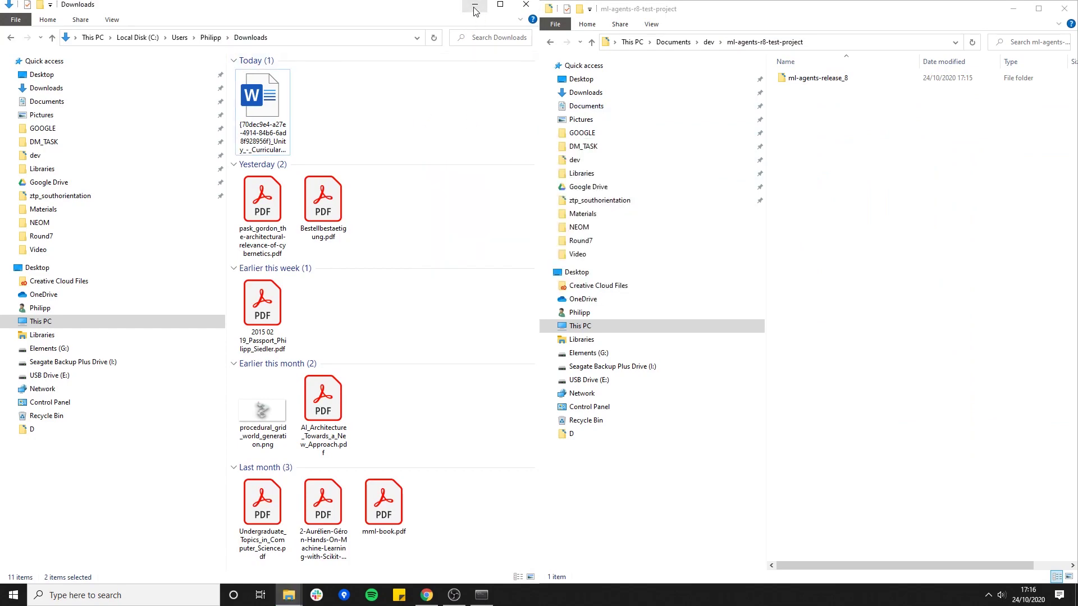
{"action": "left_click", "coordinate": [475, 11]}
Step: Search 'unity hub download' and download UnityHubSetup.exe from the Download Unity page
{"action": "left_click", "coordinate": [192, 251]}
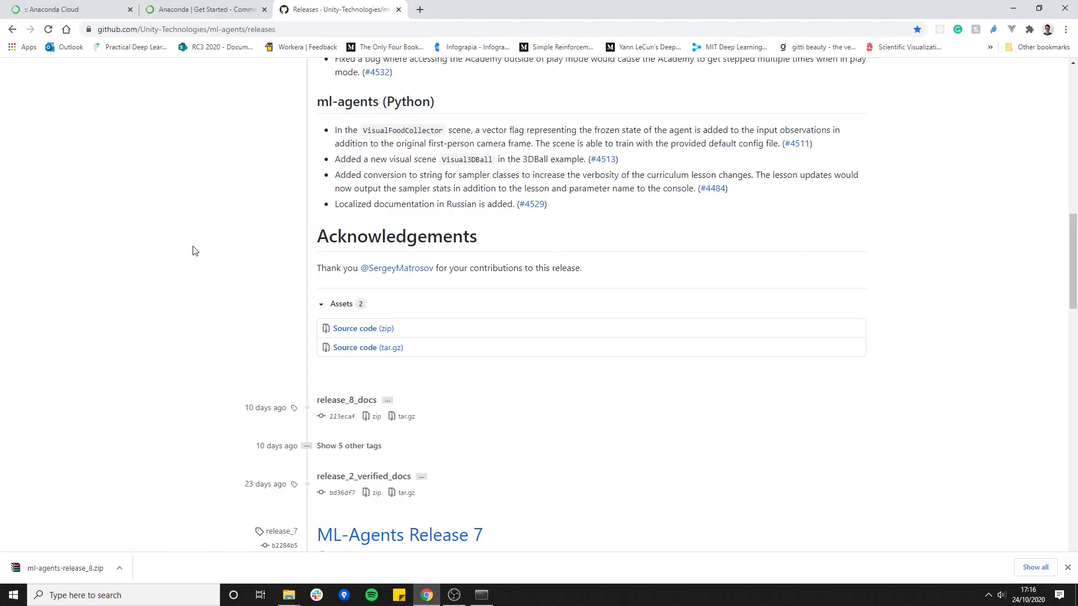
{"action": "key", "text": "ctrl+t"}
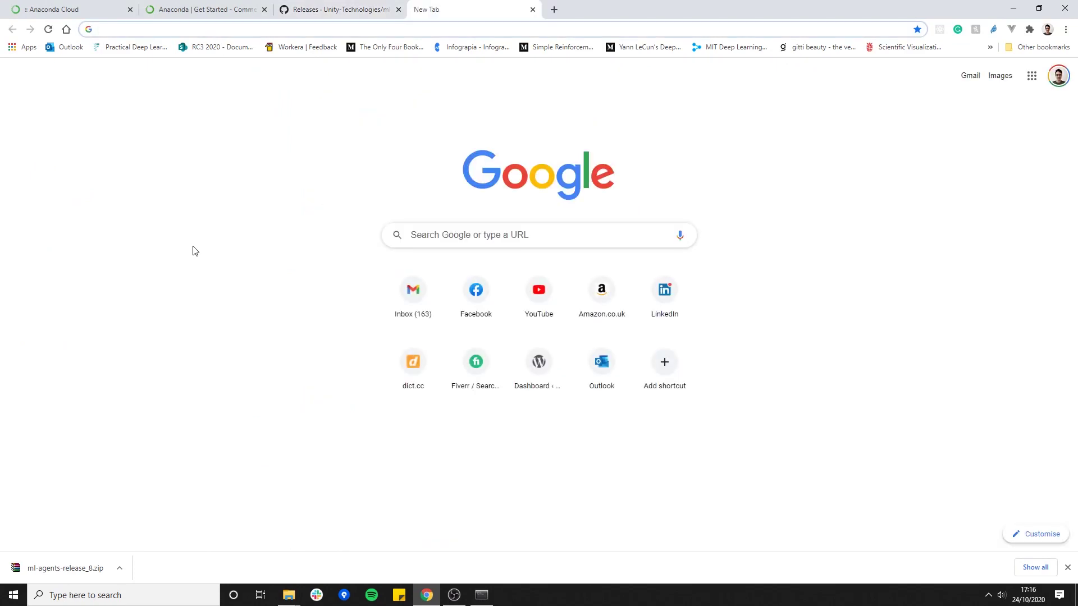
{"action": "type", "text": "unity"}
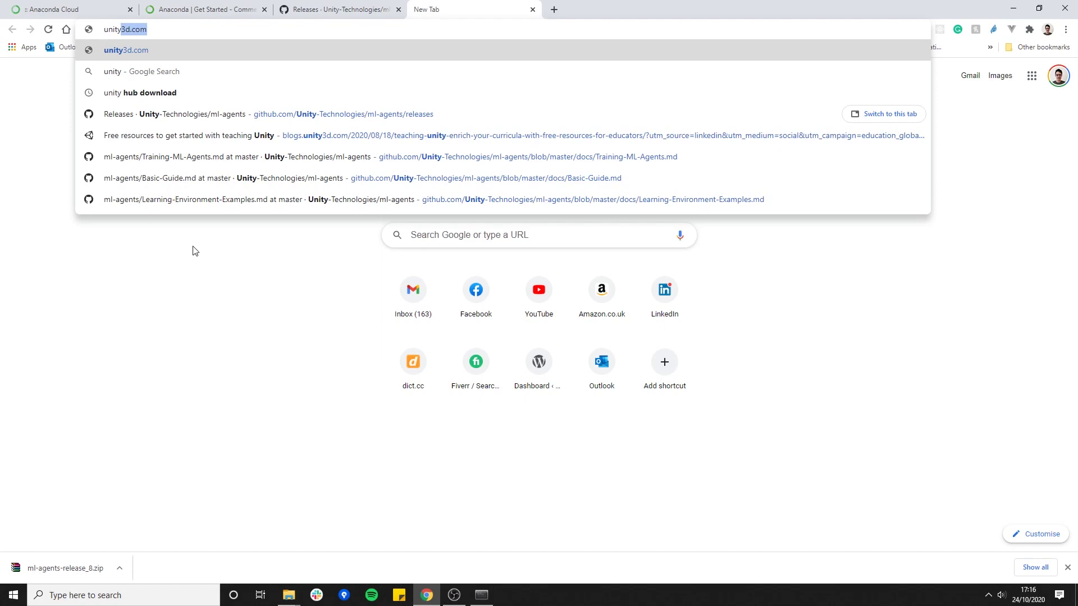
{"action": "type", "text": " hub dow"}
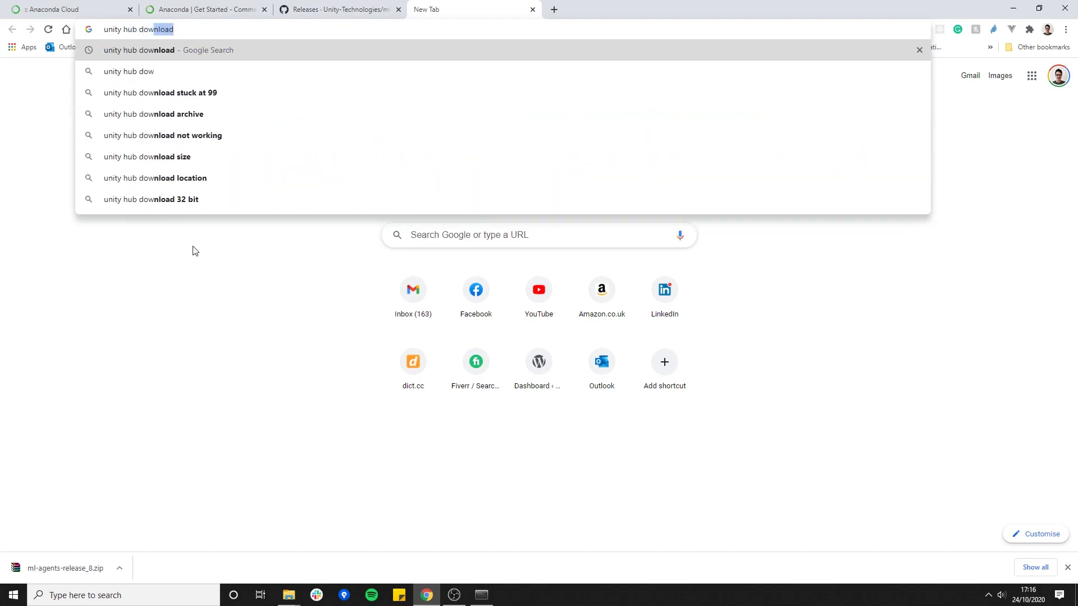
{"action": "key", "text": "Return"}
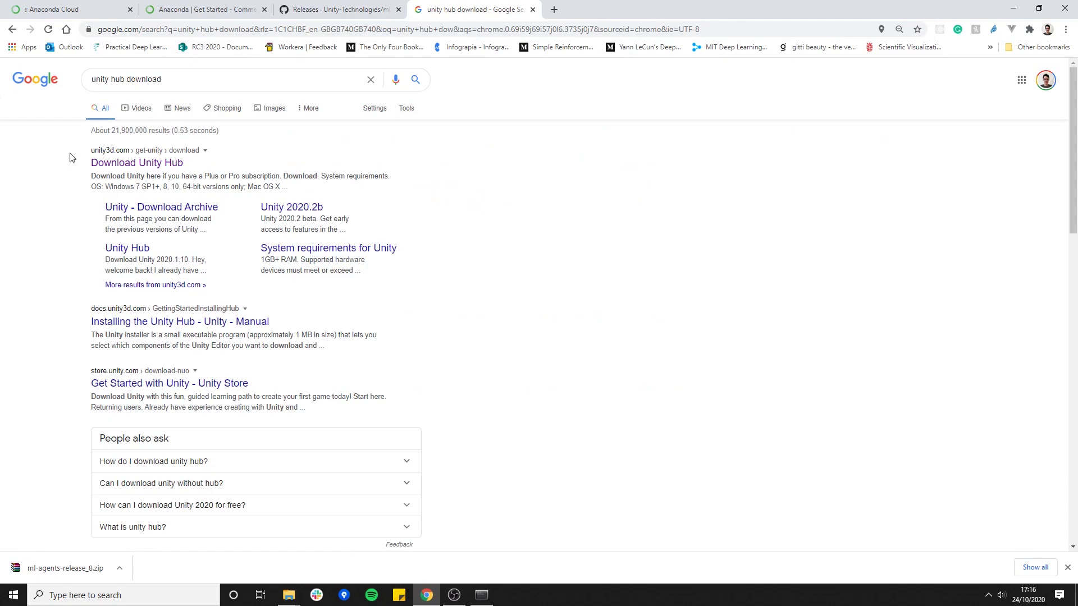
{"action": "left_click_drag", "start_coordinate": [88, 153], "coordinate": [198, 152]}
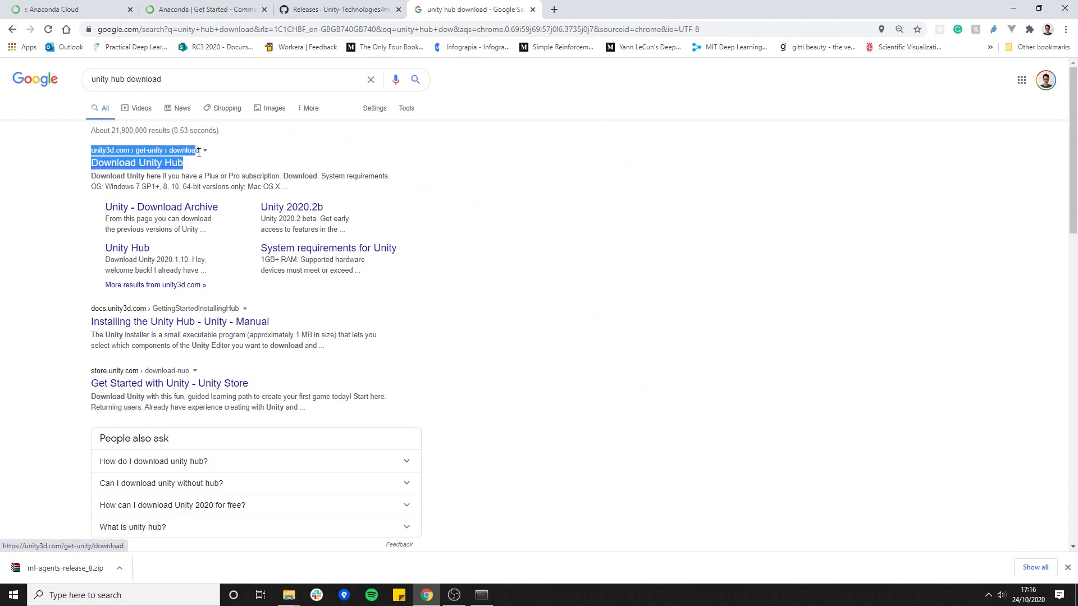
{"action": "left_click", "coordinate": [134, 163]}
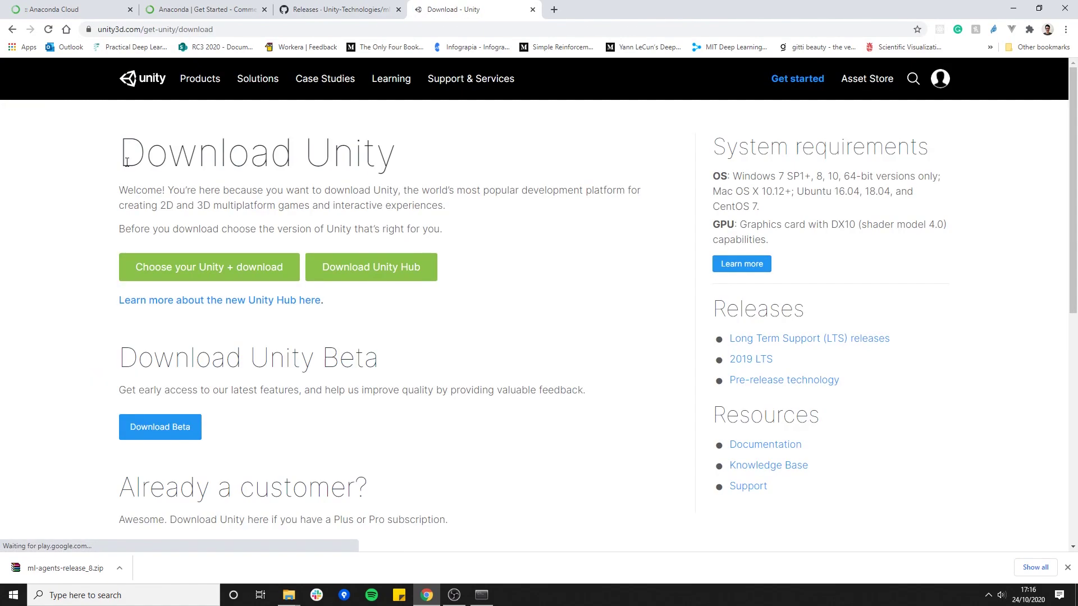
{"action": "left_click", "coordinate": [392, 278]}
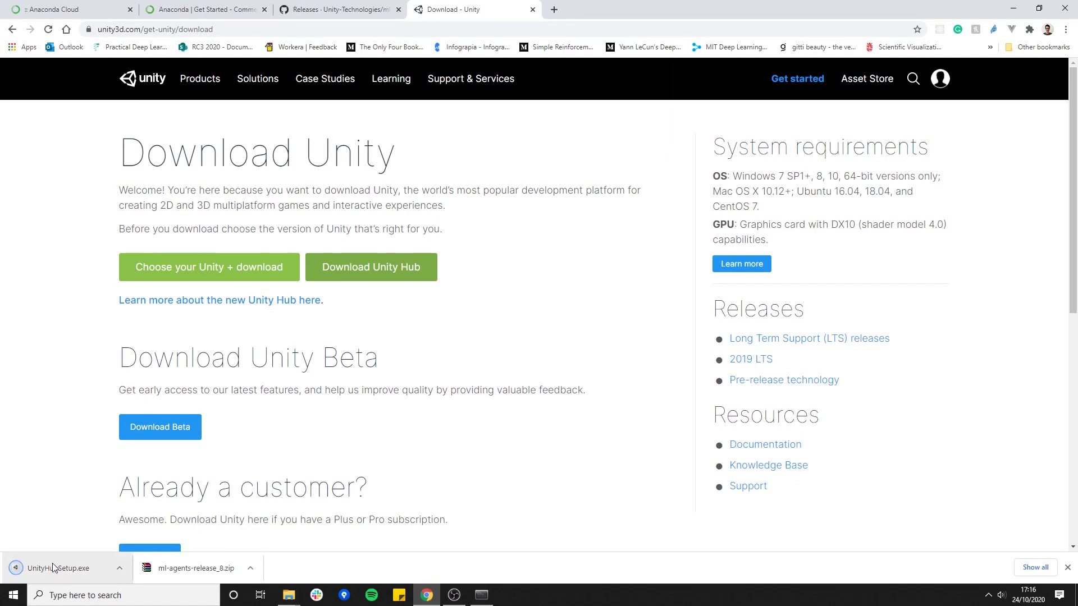
Step: Launch Unity Hub from Windows search with 'unity'
{"action": "left_click", "coordinate": [140, 603]}
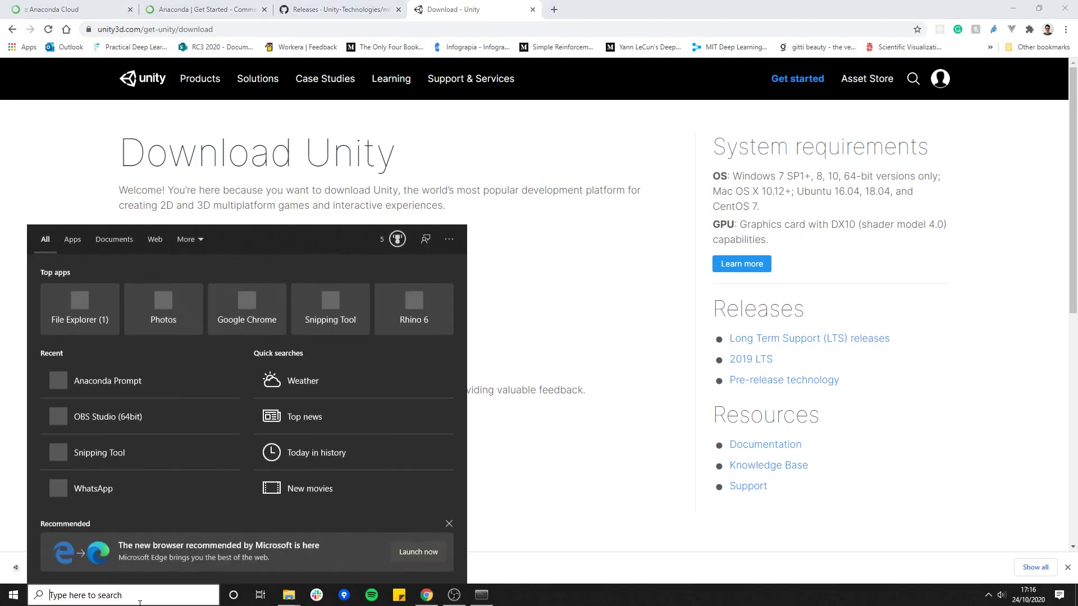
{"action": "type", "text": "unity"}
{"action": "key", "text": "Return"}
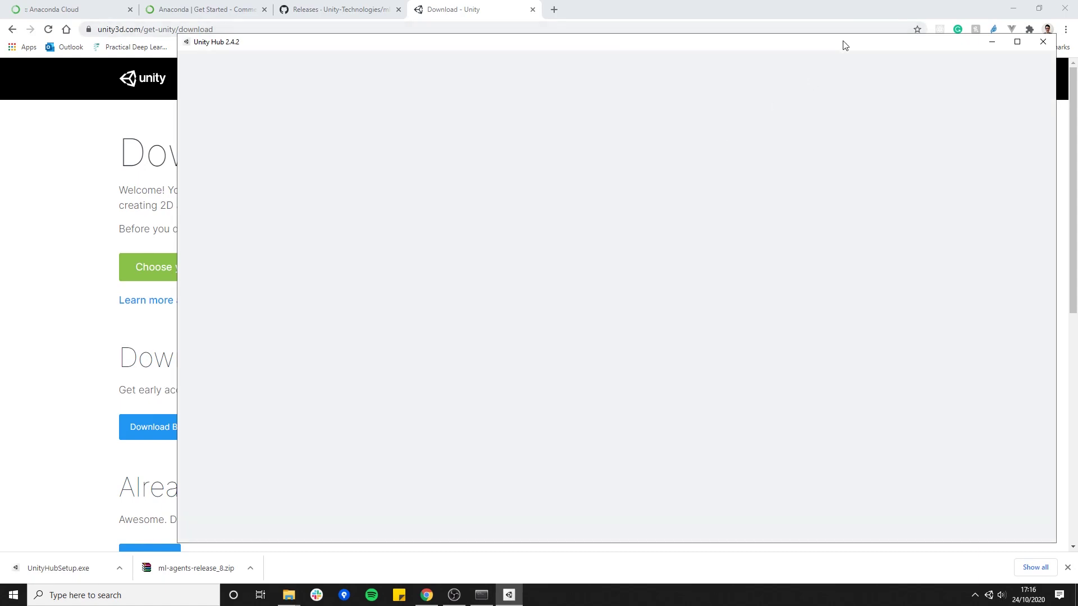
Step: Reposition the Unity Hub window and look over the Projects and Installs pages
{"action": "left_click_drag", "start_coordinate": [845, 45], "coordinate": [763, 54]}
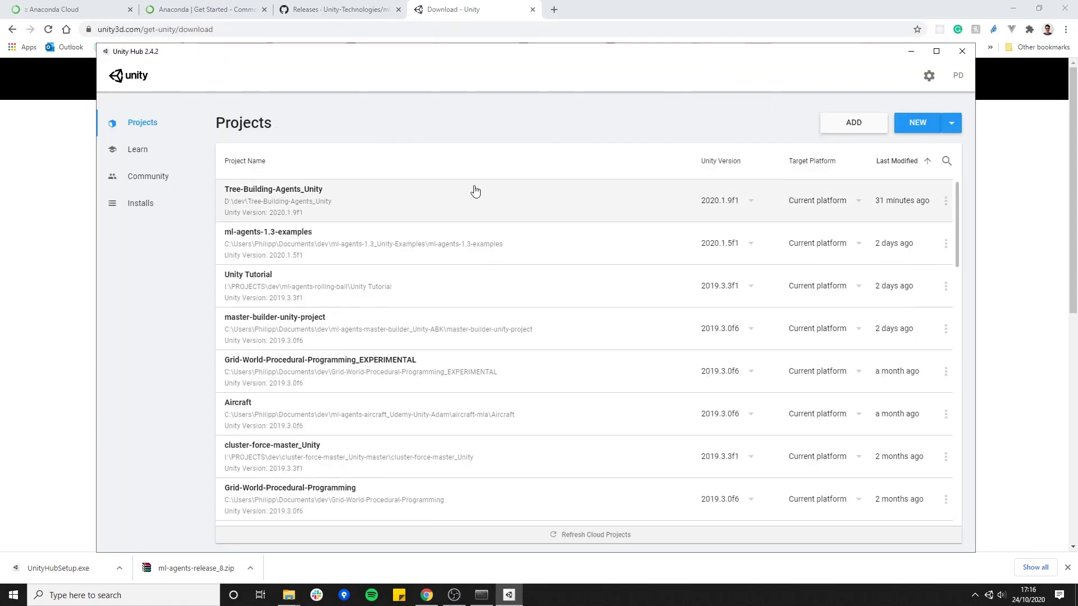
{"action": "left_click", "coordinate": [143, 203]}
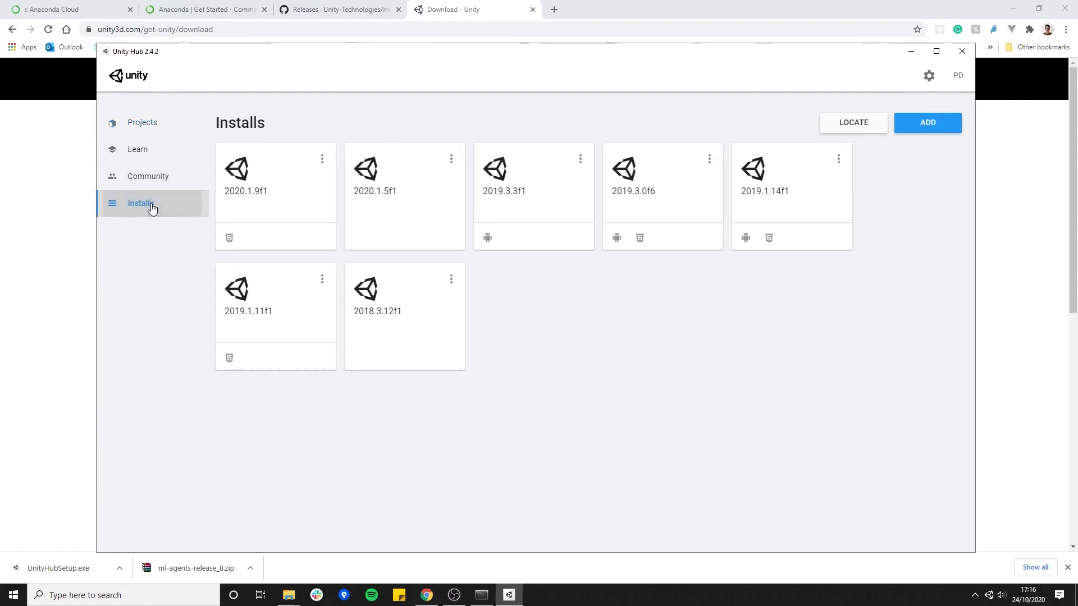
{"action": "left_click", "coordinate": [143, 122]}
{"action": "scroll", "coordinate": [340, 440], "scroll_direction": "down", "scroll_amount": 4}
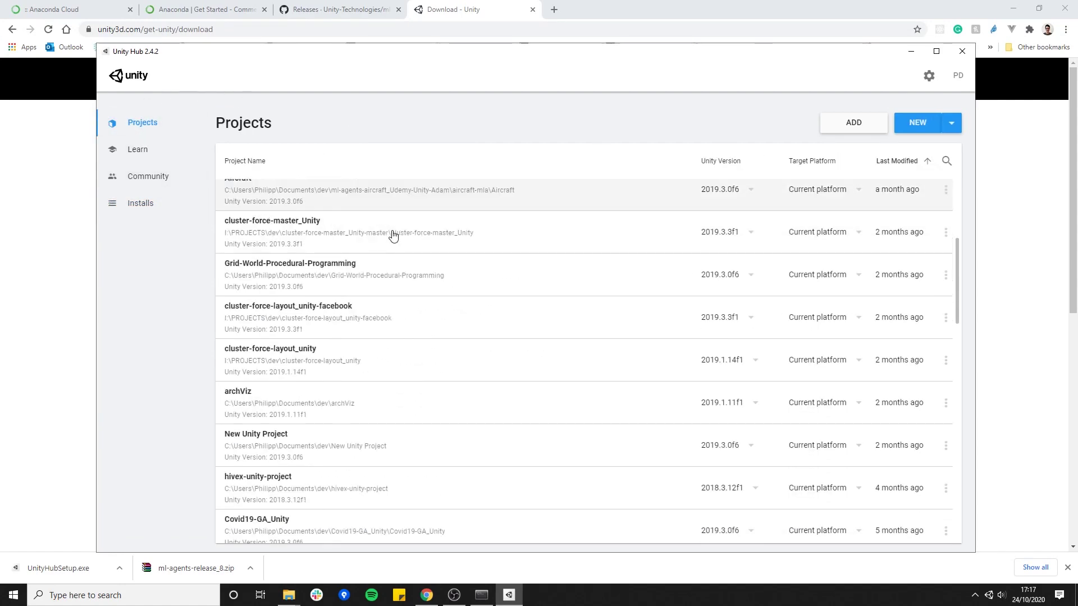
{"action": "scroll", "coordinate": [344, 234], "scroll_direction": "up", "scroll_amount": 5}
{"action": "left_click", "coordinate": [145, 203]}
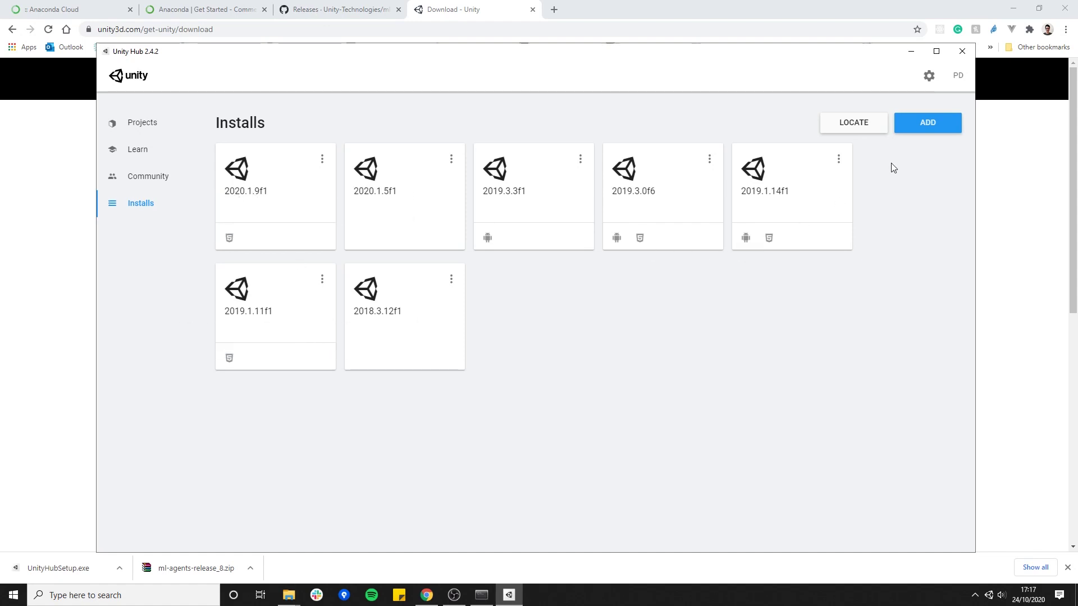
Step: Open the add-version dialog and cancel it, then check and dismiss the account menu
{"action": "left_click", "coordinate": [927, 128]}
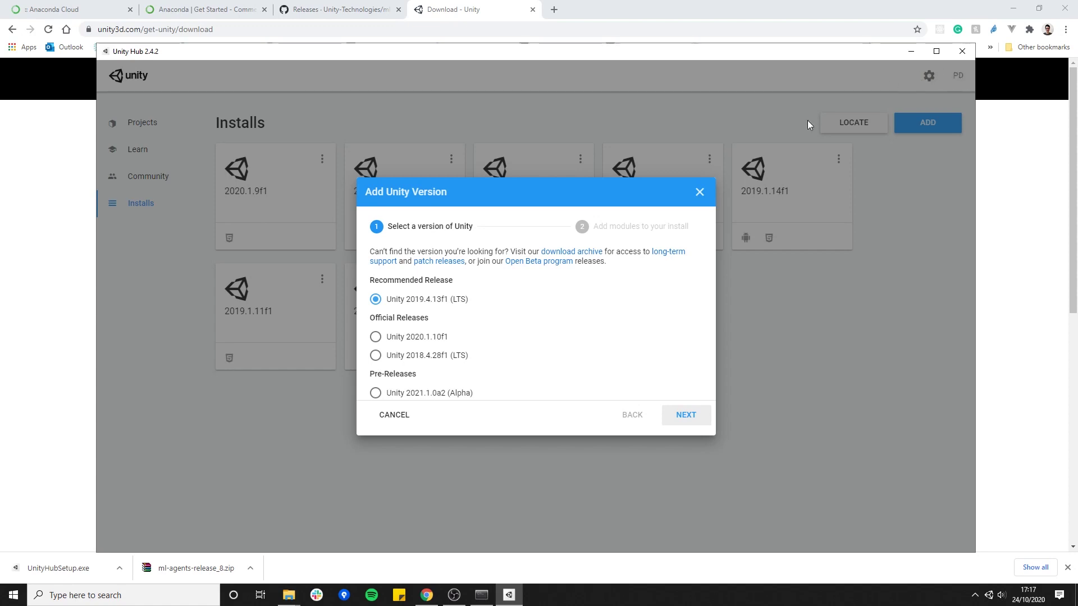
{"action": "left_click", "coordinate": [699, 192]}
{"action": "left_click", "coordinate": [956, 76]}
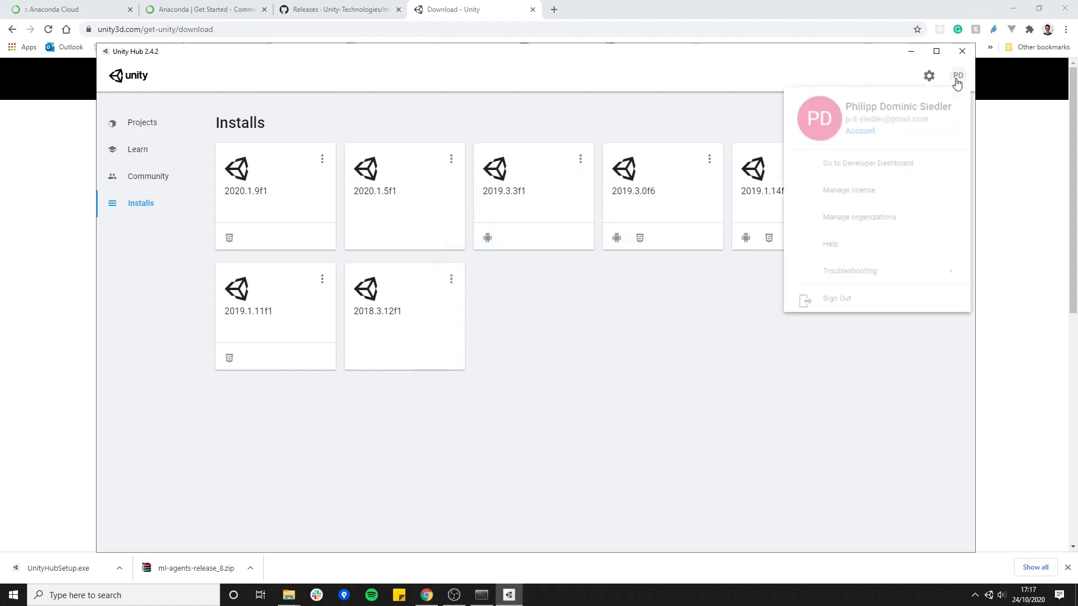
{"action": "mouse_move", "coordinate": [850, 271]}
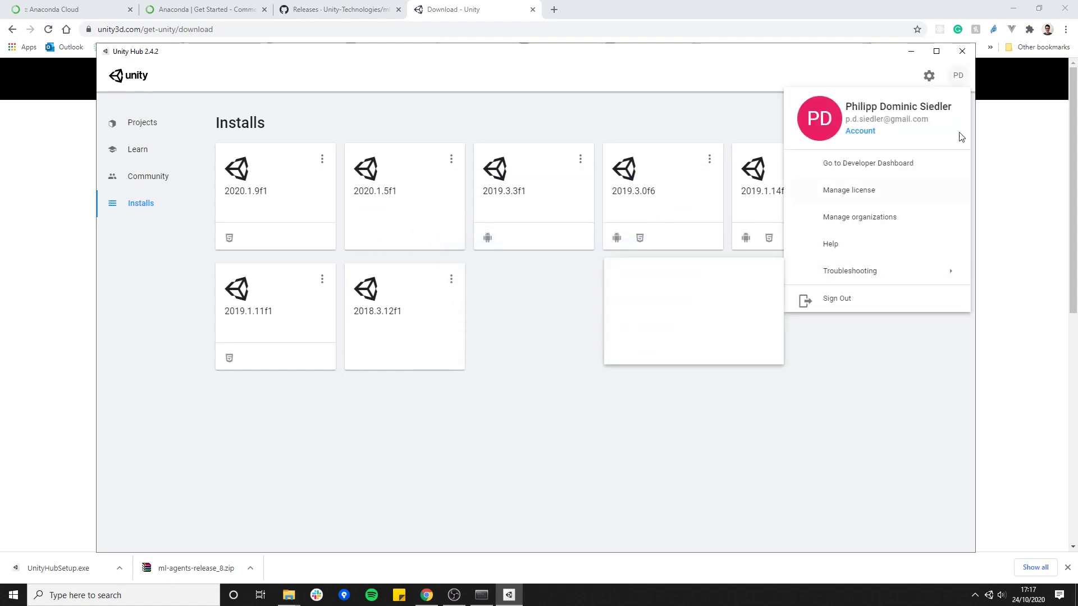
{"action": "left_click", "coordinate": [874, 429]}
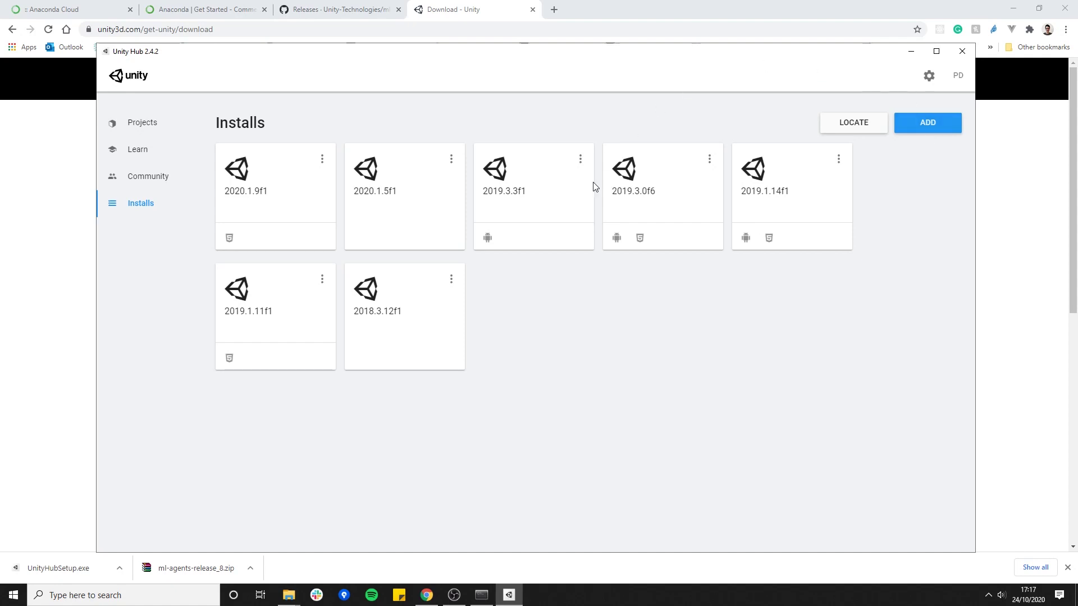
Step: Select Unity 2020.1.10f1 in the Add Unity Version dialog and continue to modules
{"action": "left_click", "coordinate": [930, 135]}
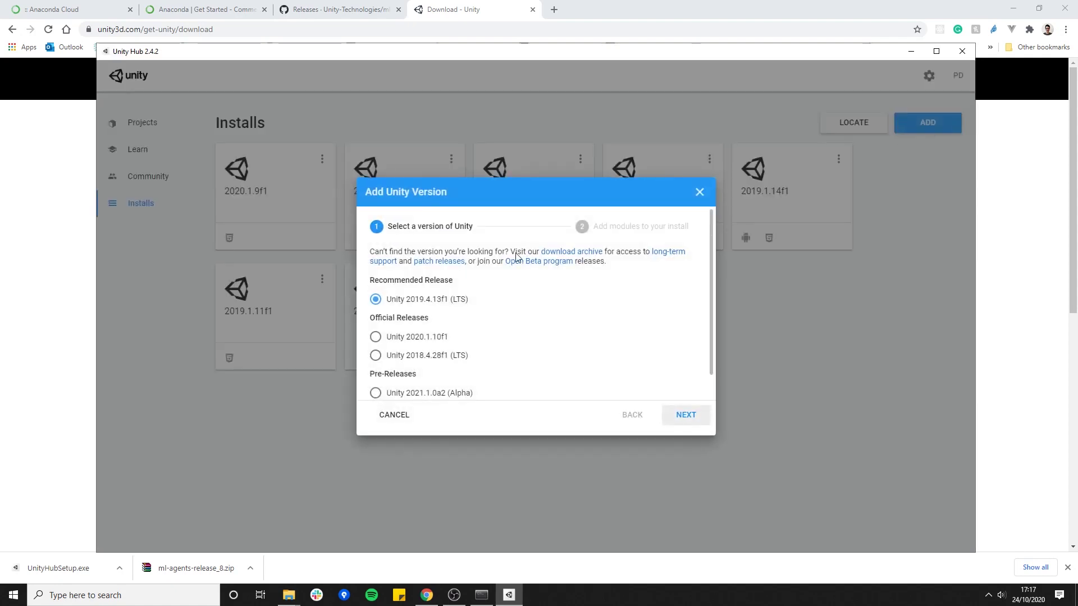
{"action": "left_click_drag", "start_coordinate": [712, 242], "coordinate": [713, 272]}
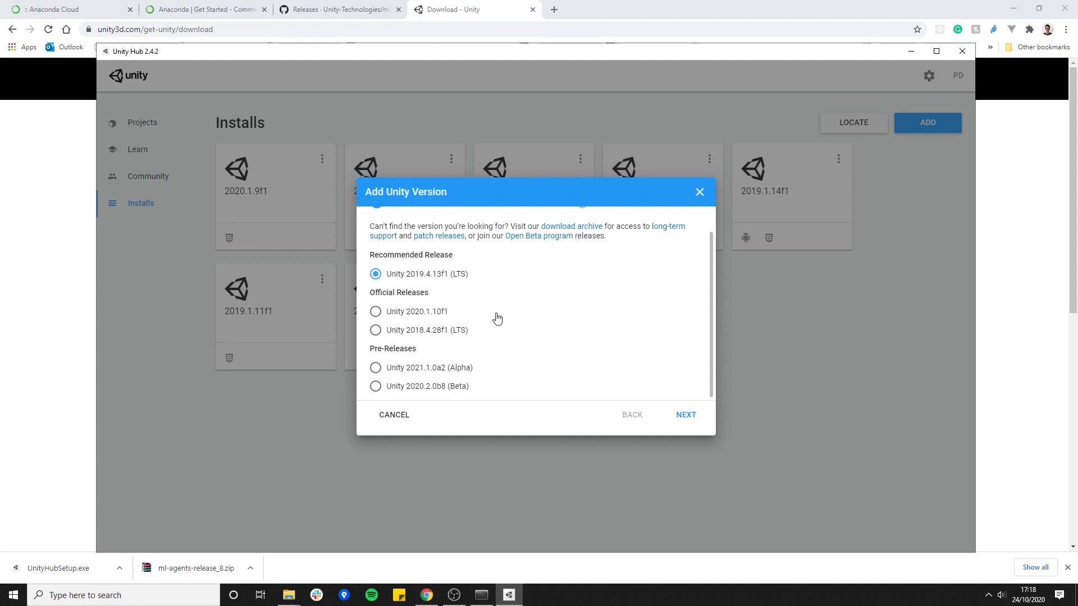
{"action": "left_click", "coordinate": [376, 313]}
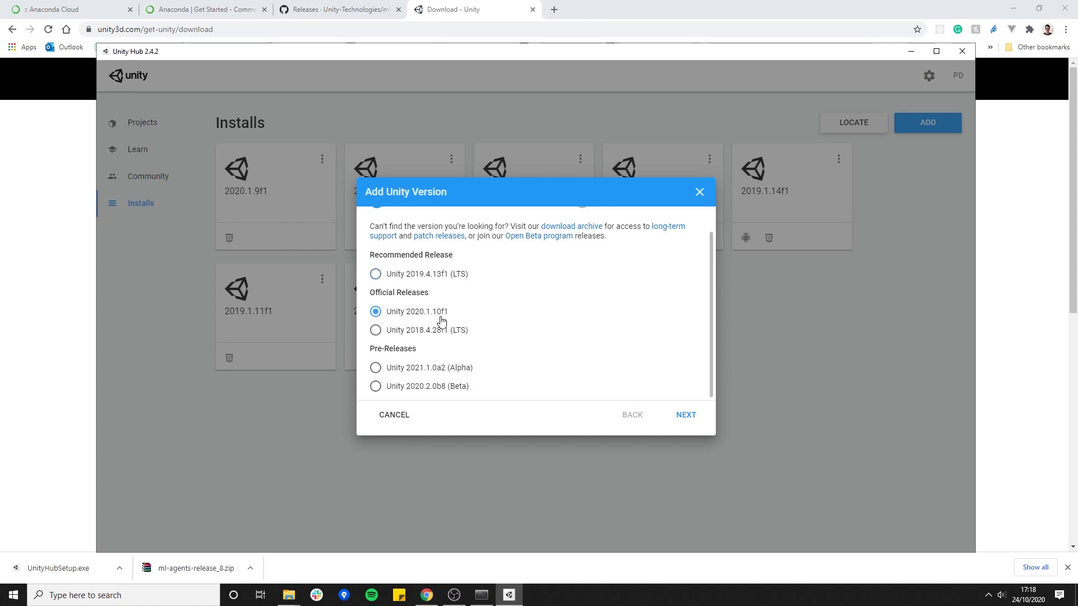
{"action": "left_click", "coordinate": [690, 417]}
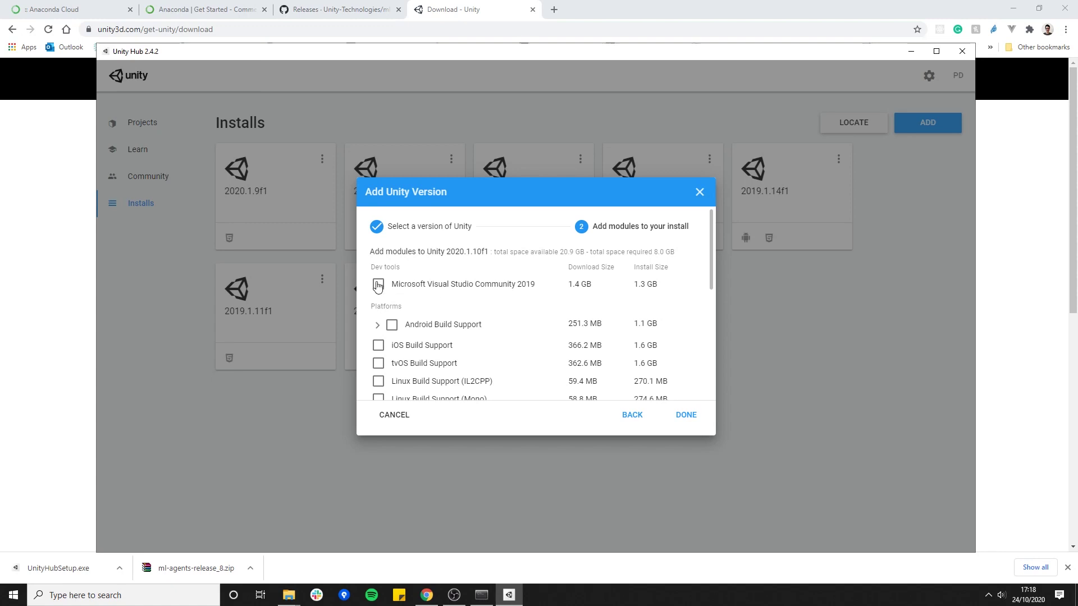
Step: Leave Visual Studio Community 2019 unchecked and confirm the 2020.1.10f1 install
{"action": "left_click", "coordinate": [378, 285]}
{"action": "left_click", "coordinate": [377, 285]}
{"action": "scroll", "coordinate": [382, 290], "scroll_direction": "down", "scroll_amount": 1}
{"action": "left_click_drag", "start_coordinate": [710, 255], "coordinate": [703, 279]}
{"action": "left_click", "coordinate": [686, 415]}
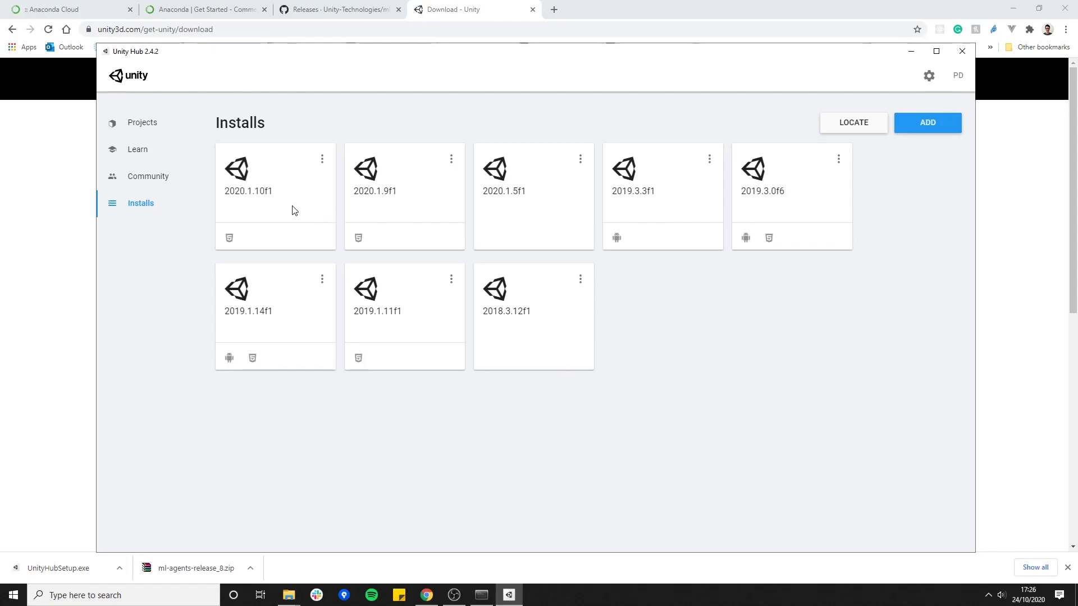
Step: Start a new project and set its location to dev\ml-agents-r8-test-project
{"action": "left_click", "coordinate": [146, 131]}
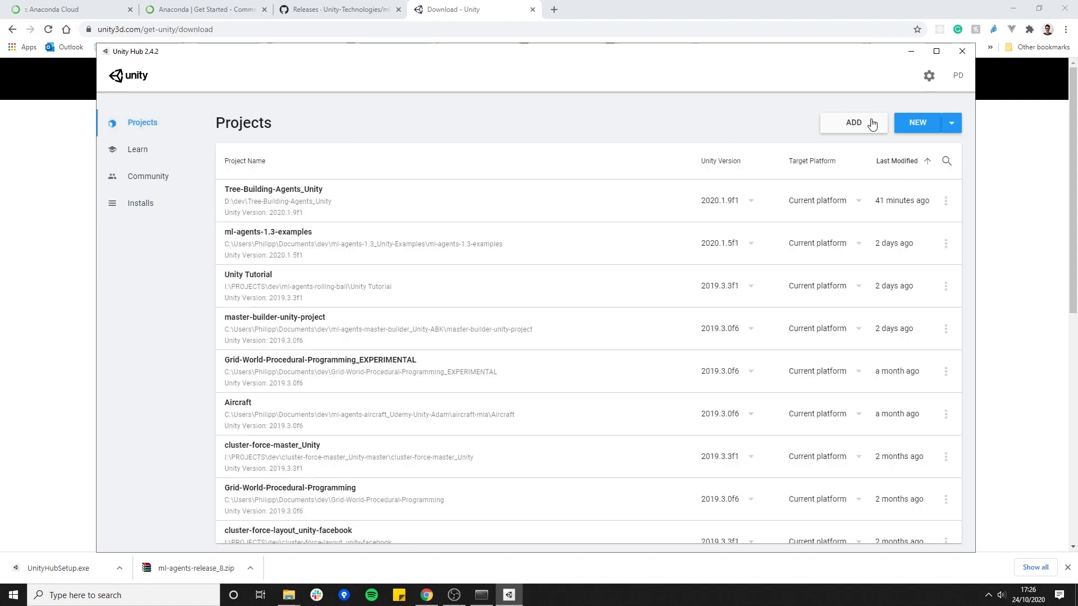
{"action": "left_click", "coordinate": [915, 122]}
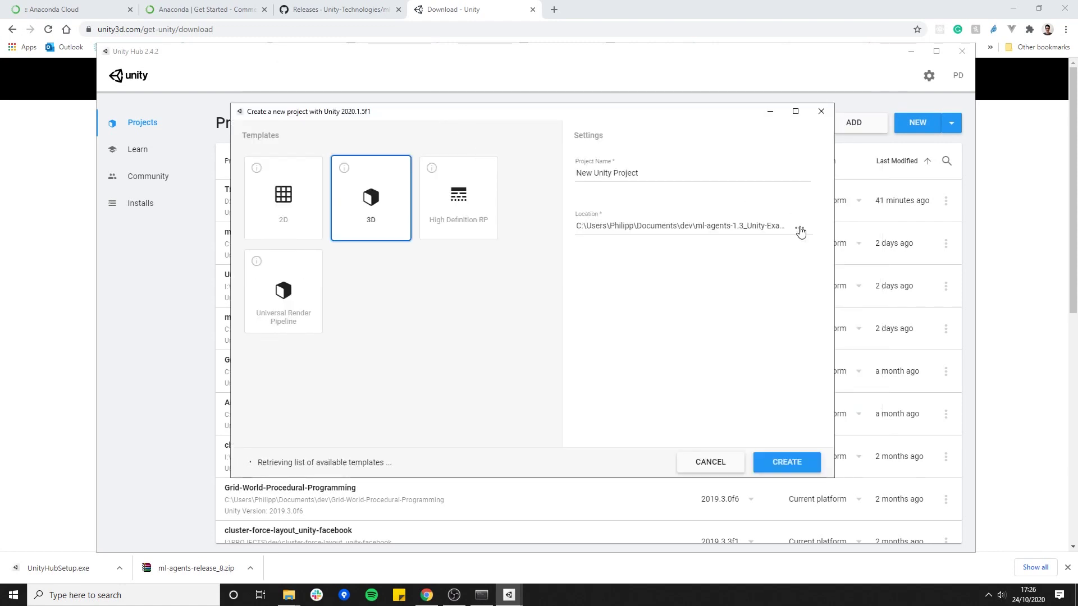
{"action": "left_click", "coordinate": [800, 231]}
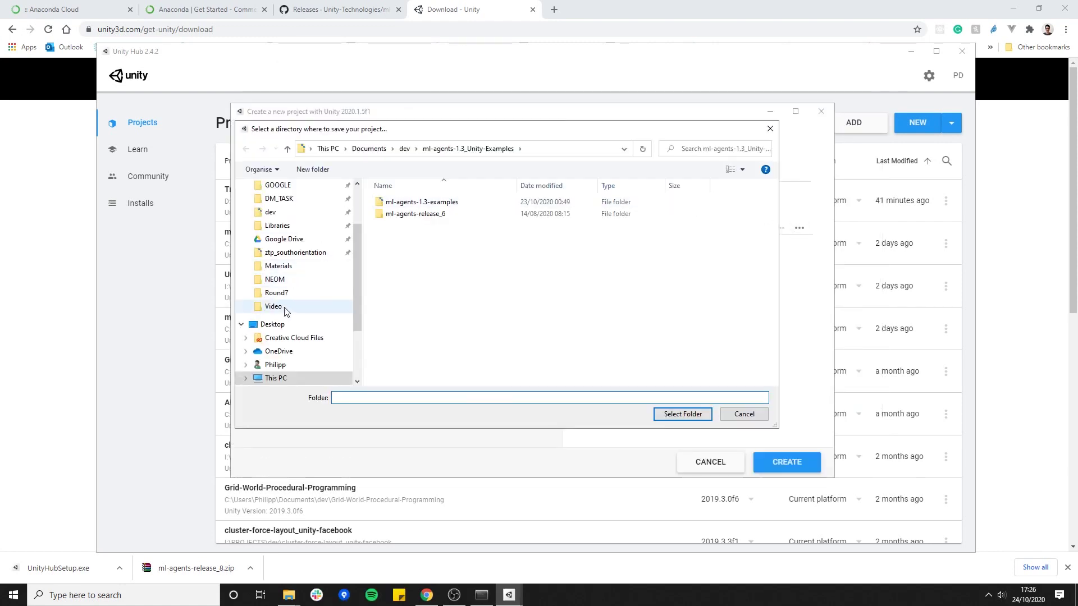
{"action": "scroll", "coordinate": [295, 317], "scroll_direction": "up", "scroll_amount": 1}
{"action": "left_click", "coordinate": [270, 252]}
{"action": "scroll", "coordinate": [561, 269], "scroll_direction": "down", "scroll_amount": 3}
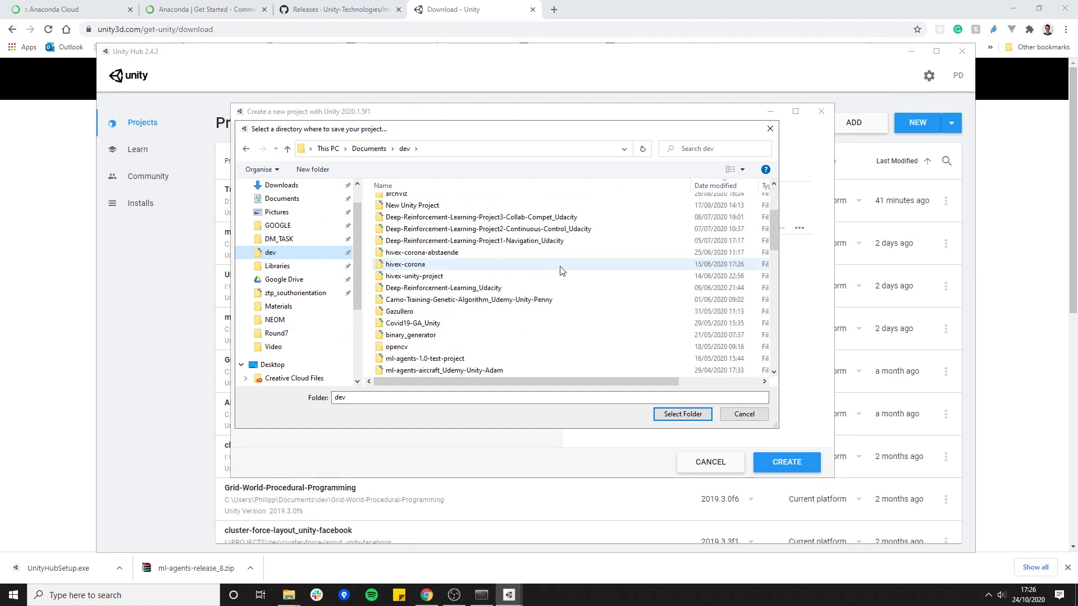
{"action": "scroll", "coordinate": [563, 272], "scroll_direction": "up", "scroll_amount": 3}
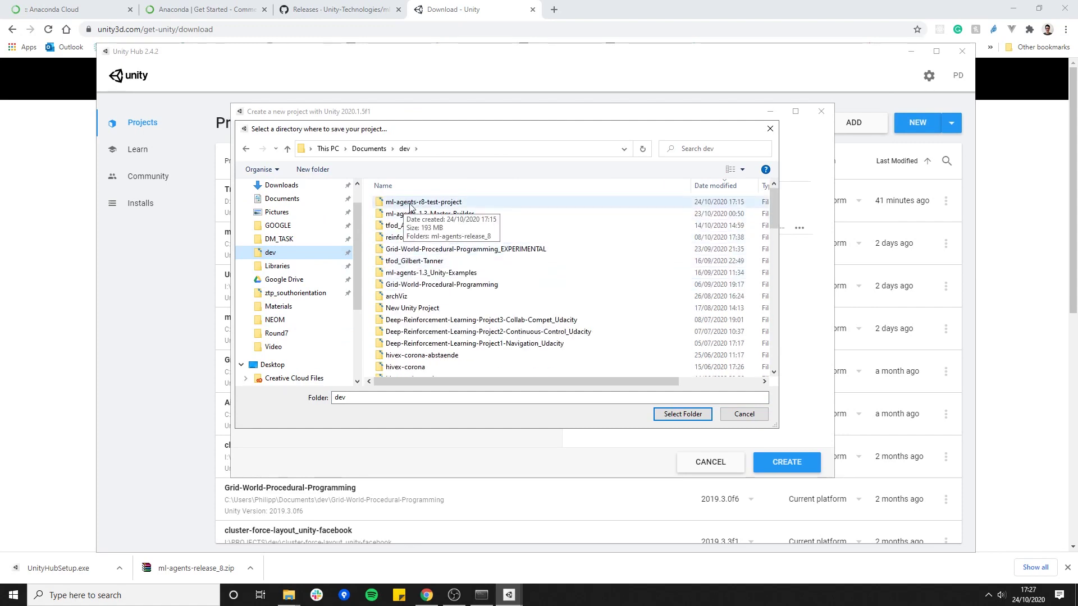
{"action": "double_click", "coordinate": [442, 207]}
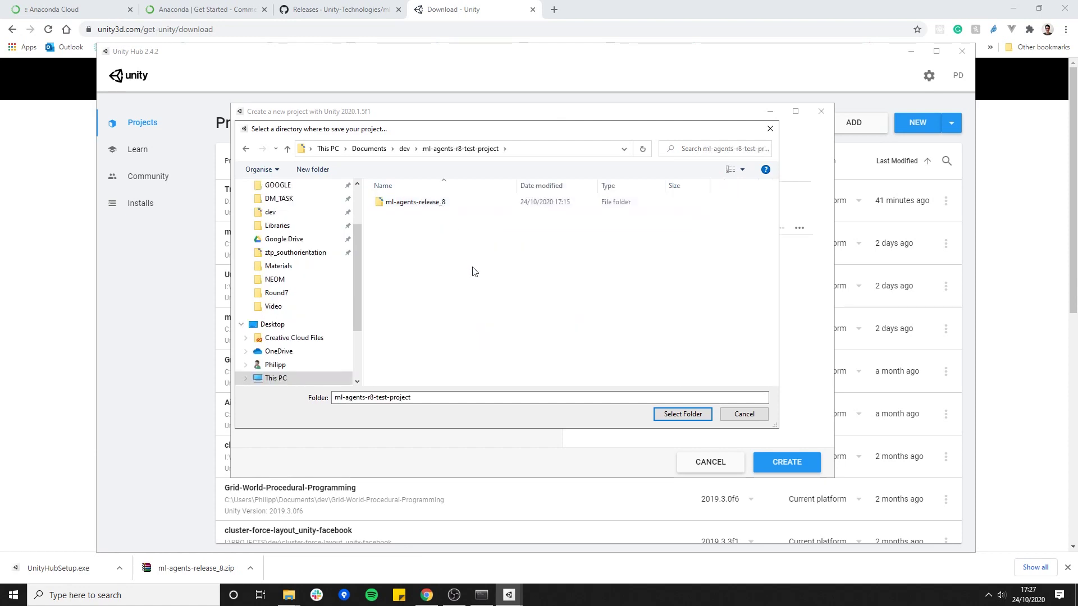
{"action": "right_click", "coordinate": [434, 256]}
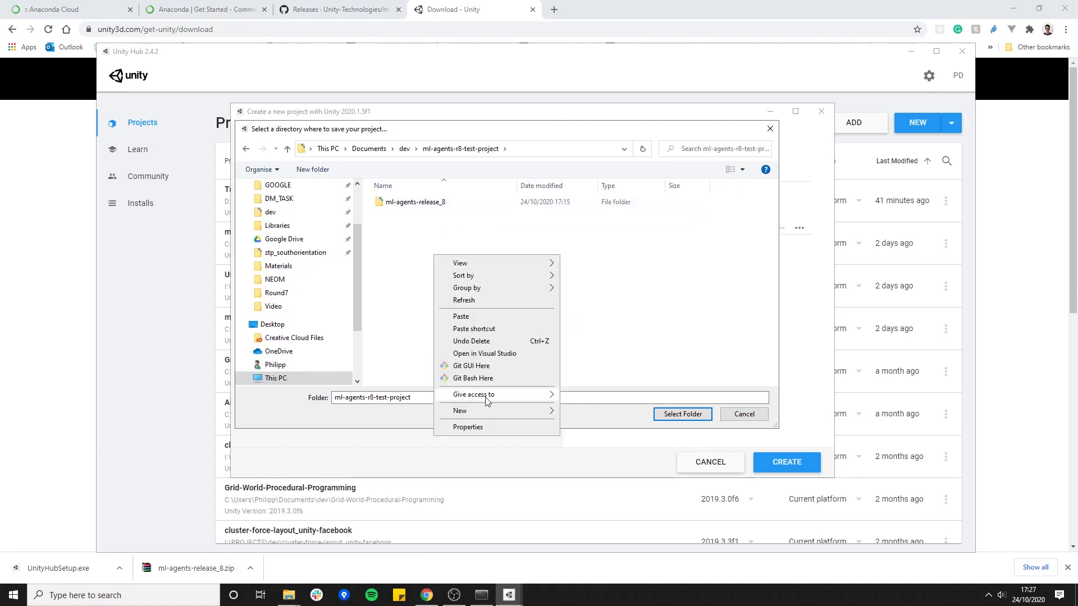
{"action": "left_click", "coordinate": [389, 300]}
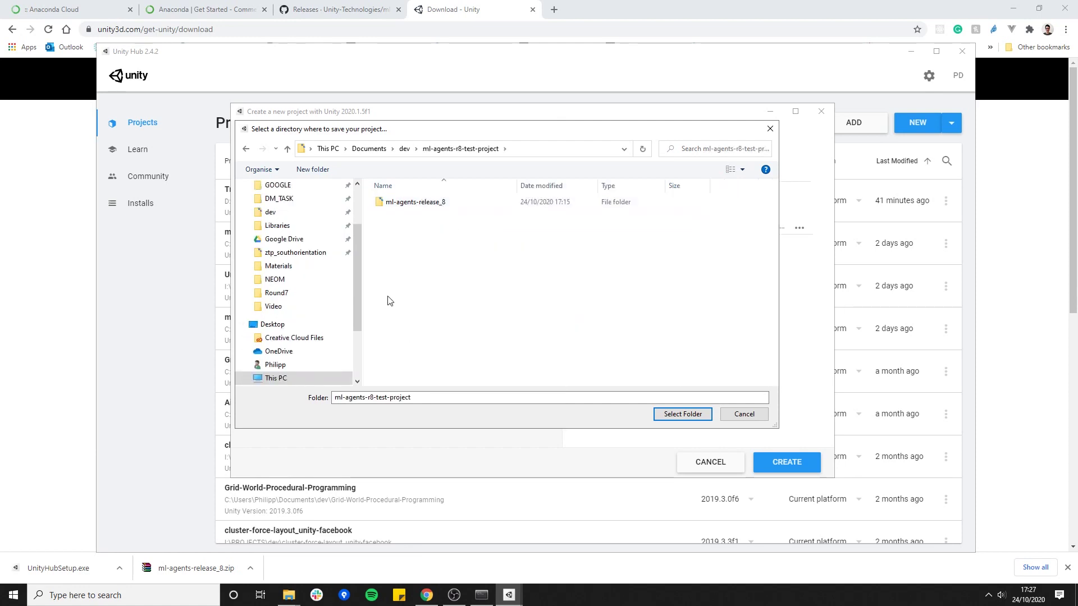
{"action": "left_click", "coordinate": [683, 414]}
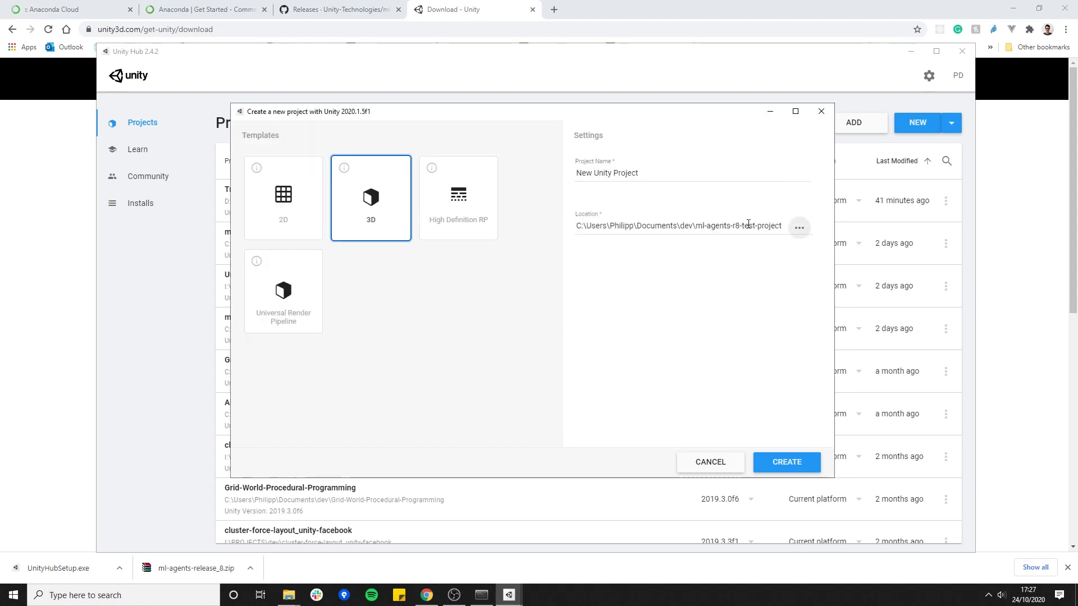
Step: Name the project ml-agents-r8 and create it
{"action": "triple_click", "coordinate": [669, 174]}
{"action": "type", "text": "m"}
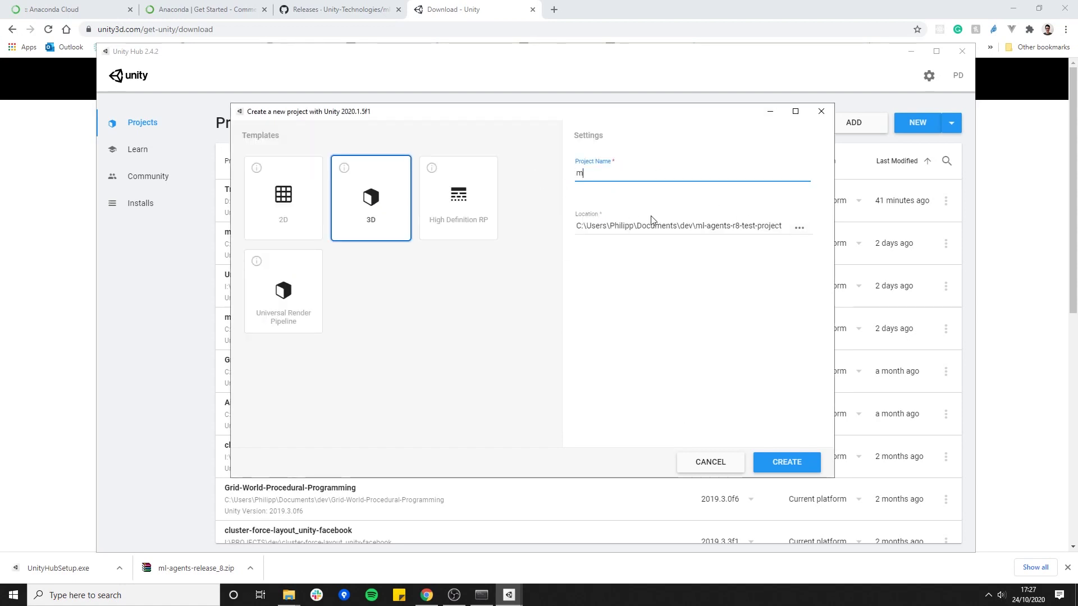
{"action": "type", "text": "l-agents-r8"}
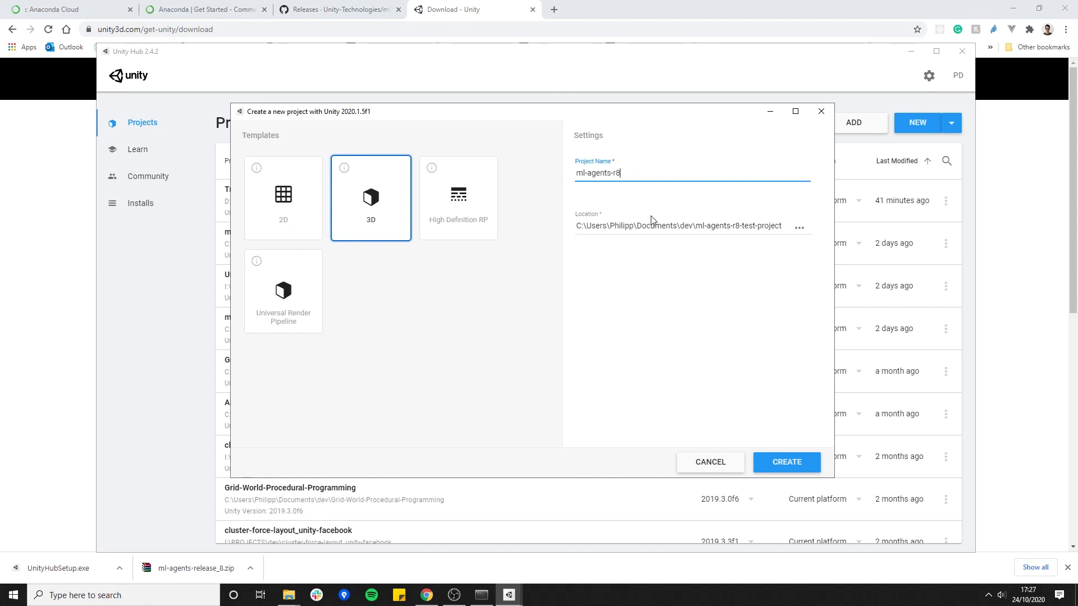
{"action": "left_click", "coordinate": [786, 462]}
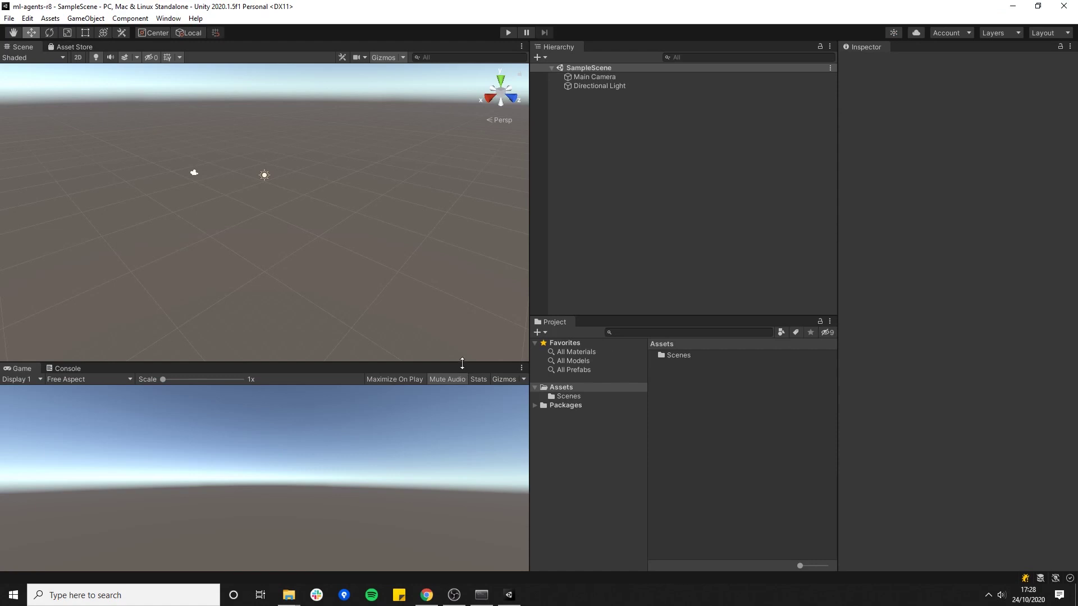
Step: Enlarge the Game view and Project panel, then open the Package Manager
{"action": "left_click_drag", "start_coordinate": [462, 363], "coordinate": [465, 274]}
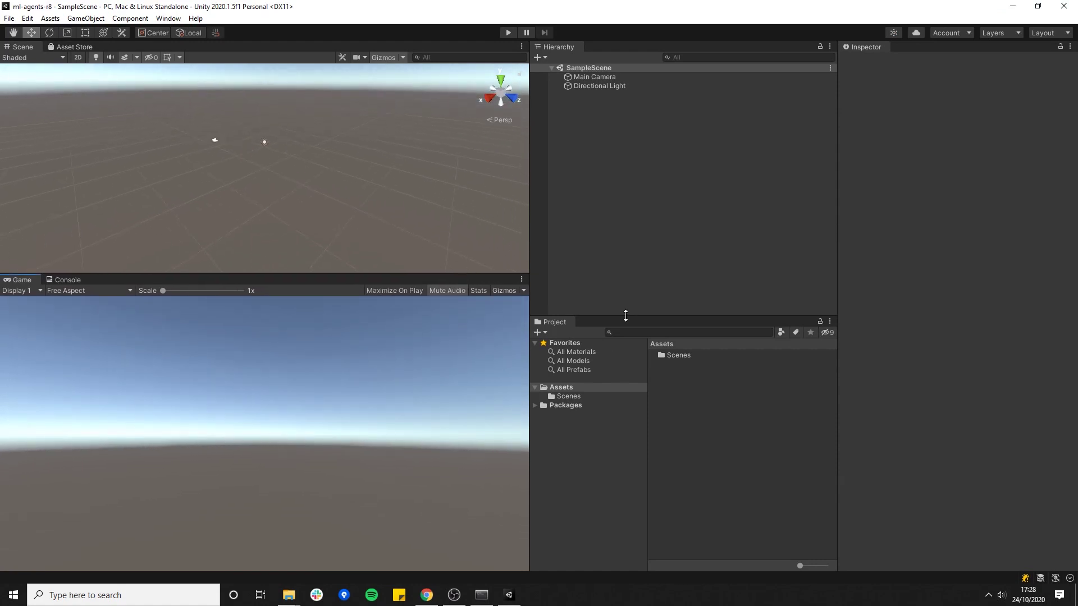
{"action": "left_click_drag", "start_coordinate": [626, 316], "coordinate": [627, 273]}
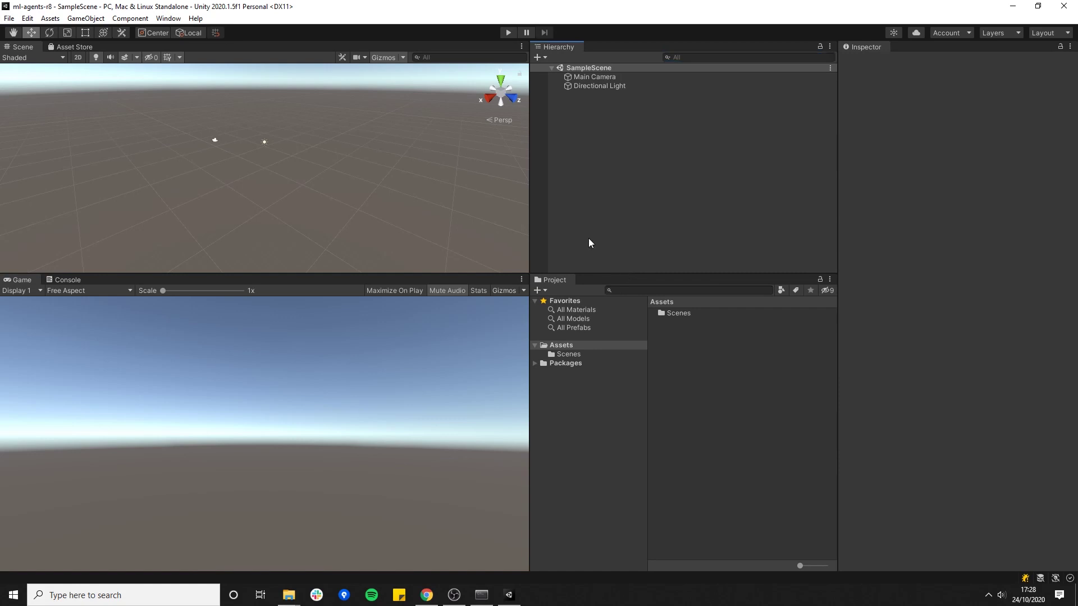
{"action": "left_click", "coordinate": [169, 19]}
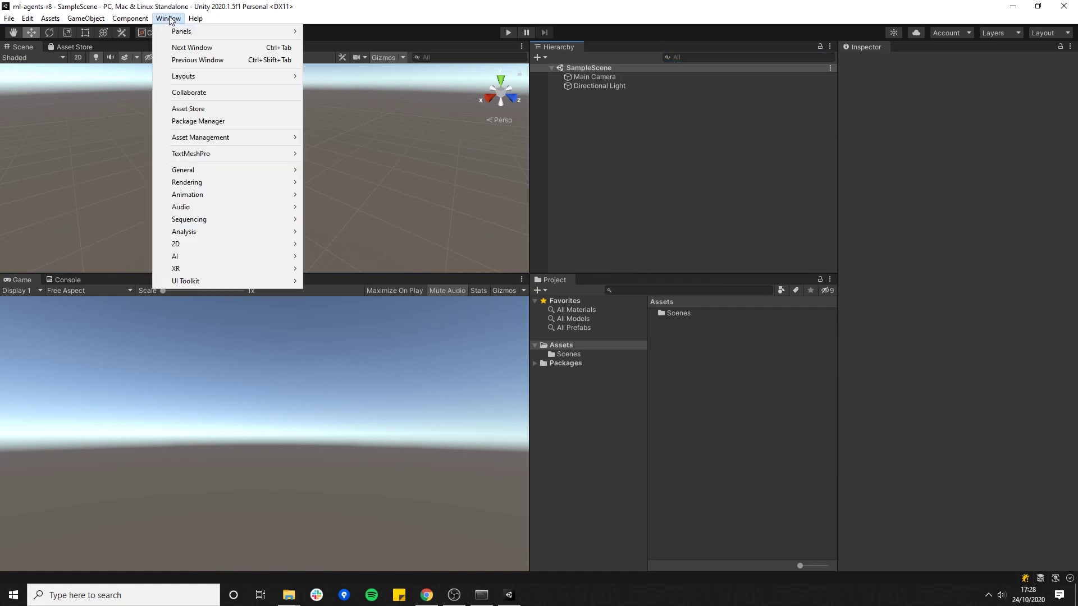
{"action": "left_click", "coordinate": [215, 123]}
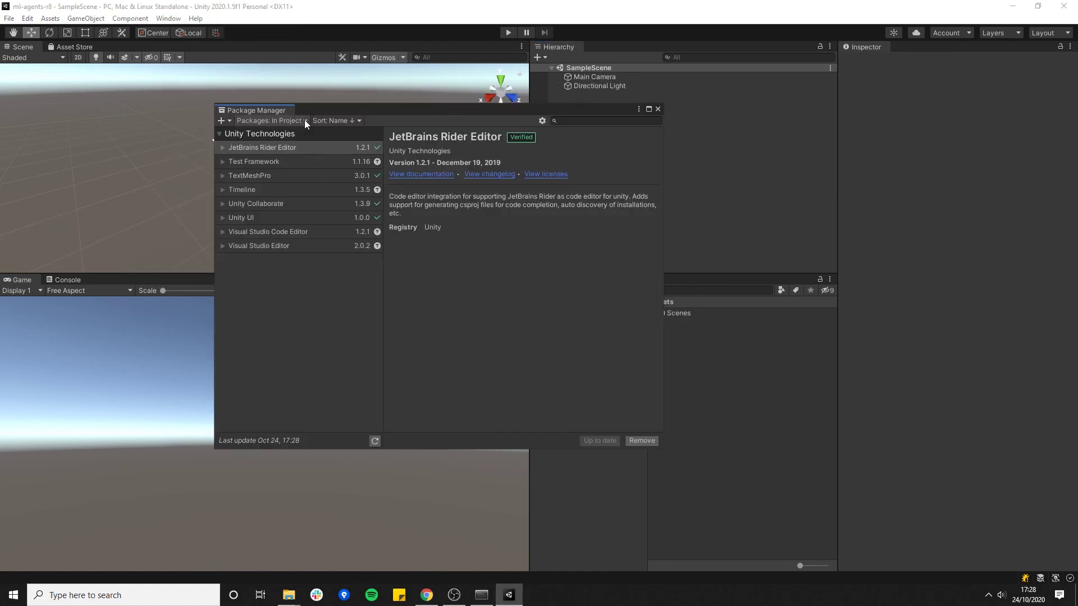
Step: Check the package source dropdown, keep In Project listed, and switch to the browser
{"action": "left_click", "coordinate": [306, 120]}
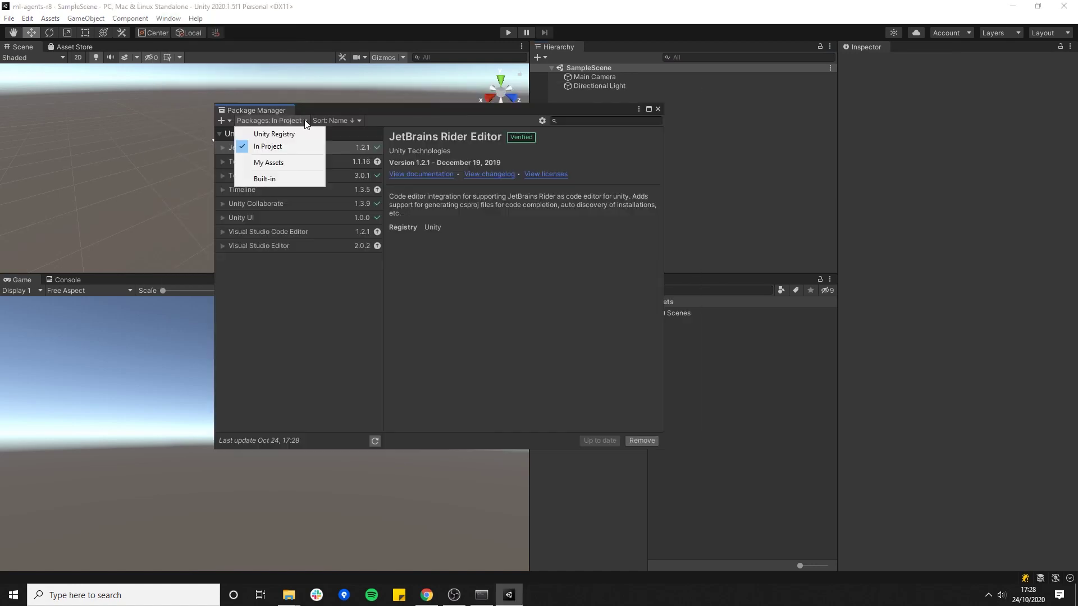
{"action": "left_click", "coordinate": [305, 122]}
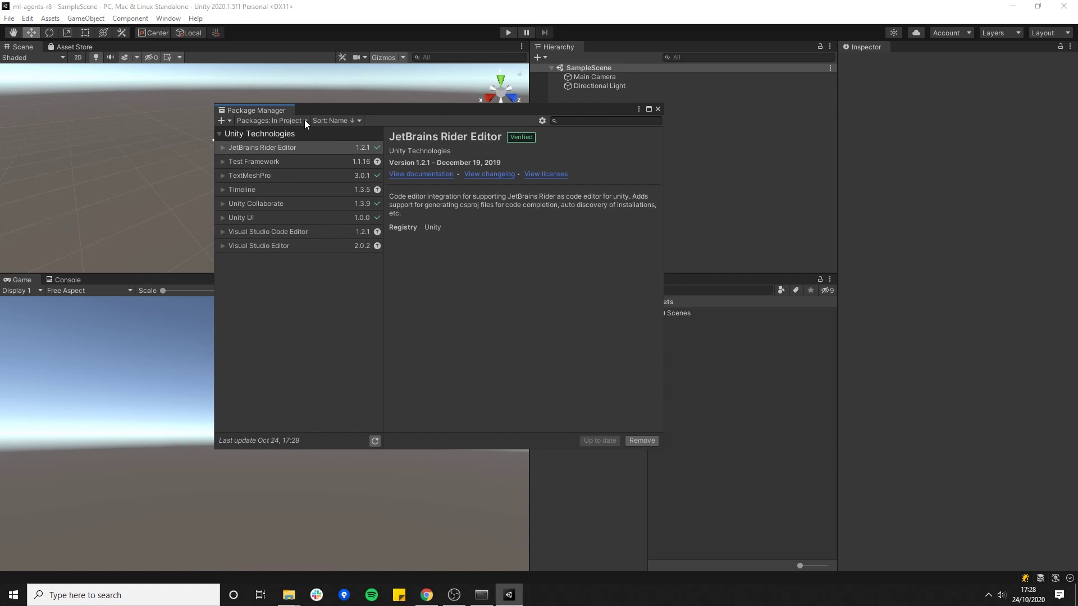
{"action": "left_click", "coordinate": [298, 122]}
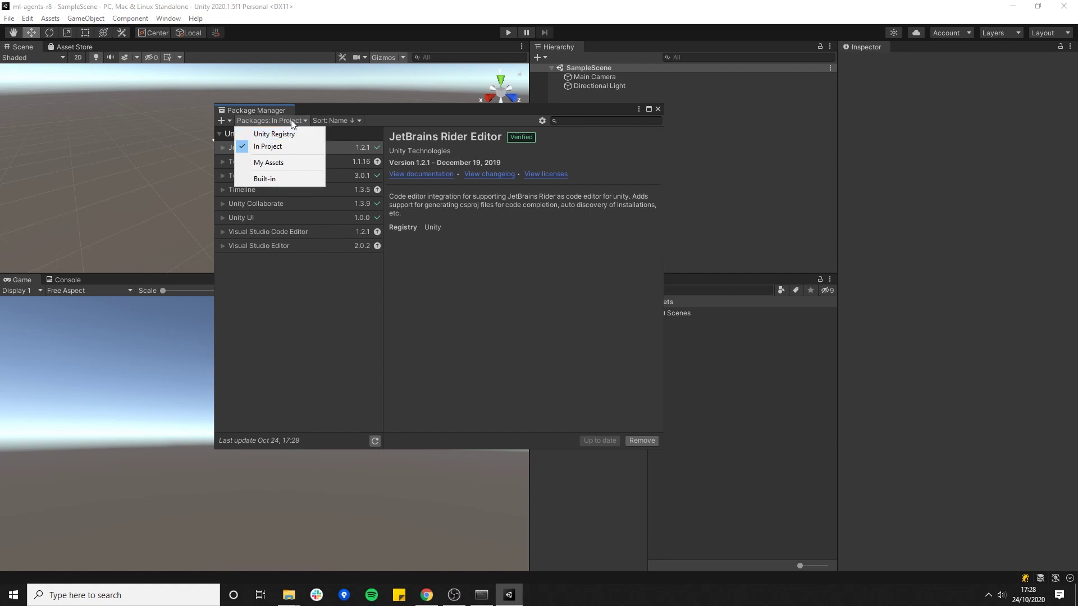
{"action": "left_click", "coordinate": [339, 108]}
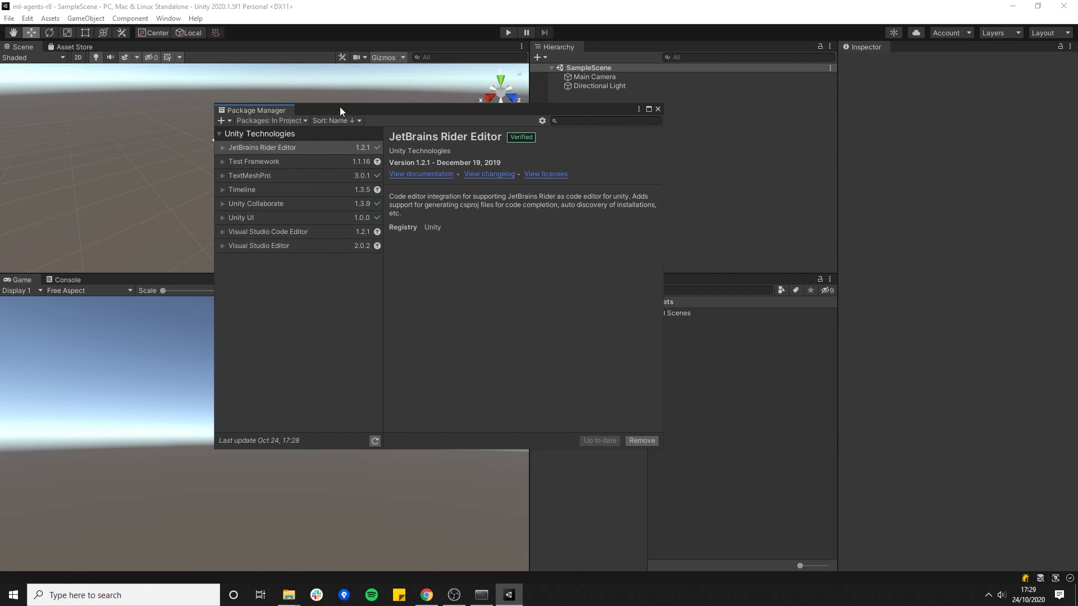
{"action": "left_click", "coordinate": [427, 595]}
Step: Open the ML-Agents Release 8 page and highlight com.unity.ml-agents at version v1.5.0
{"action": "left_click", "coordinate": [323, 6]}
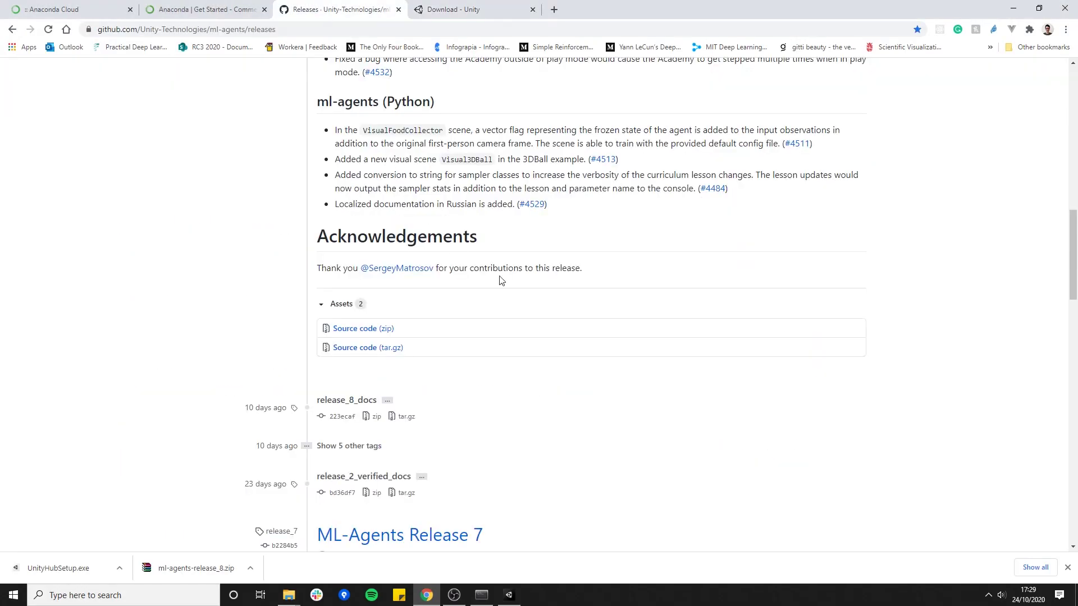
{"action": "scroll", "coordinate": [501, 281], "scroll_direction": "up", "scroll_amount": 20}
{"action": "left_click", "coordinate": [360, 236]}
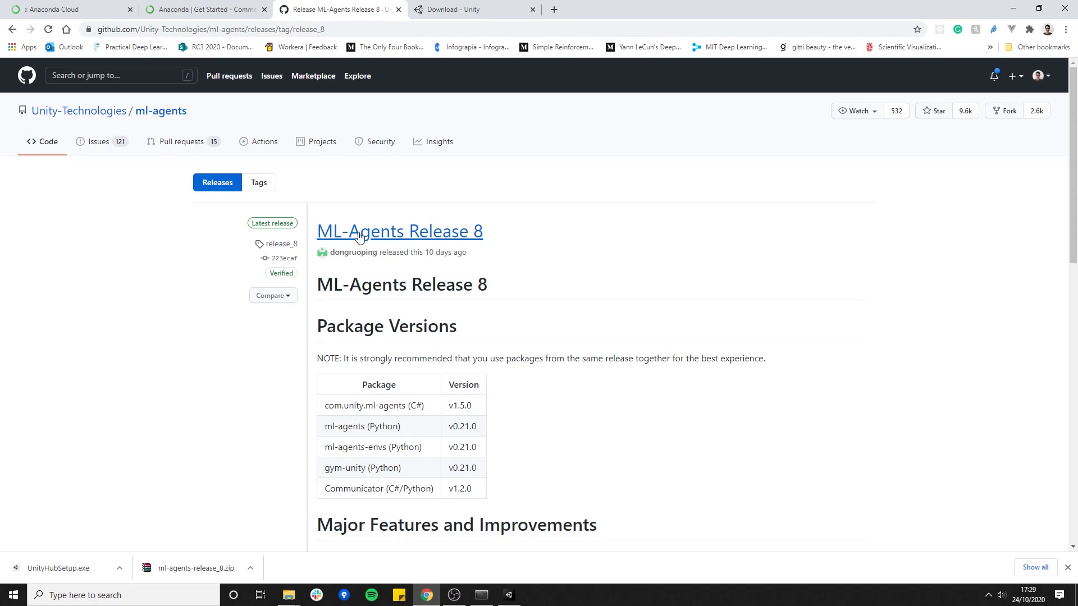
{"action": "scroll", "coordinate": [523, 244], "scroll_direction": "down", "scroll_amount": 1}
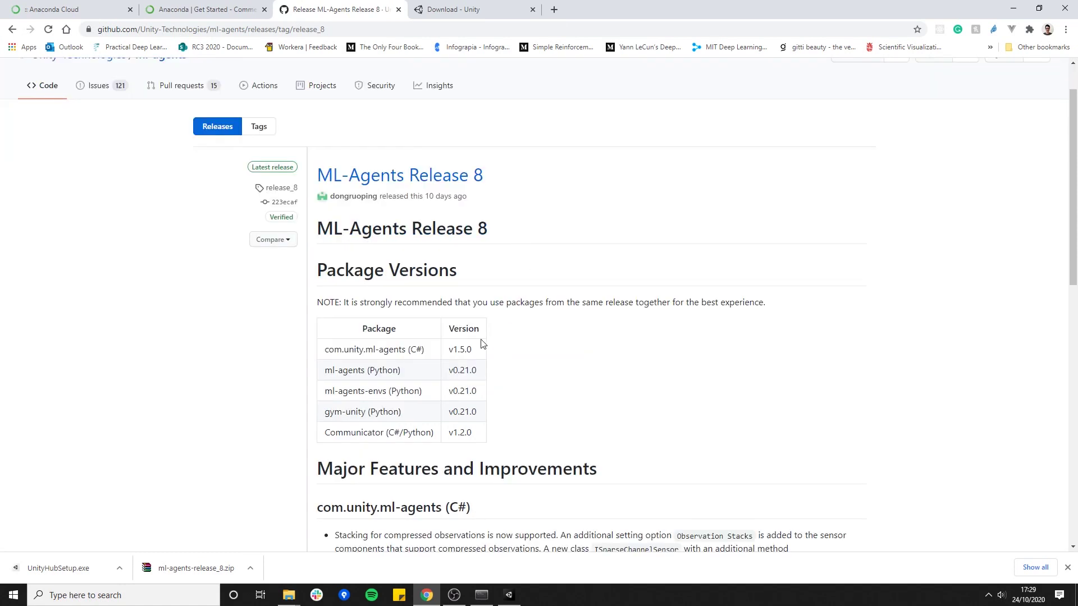
{"action": "left_click_drag", "start_coordinate": [475, 350], "coordinate": [323, 351]}
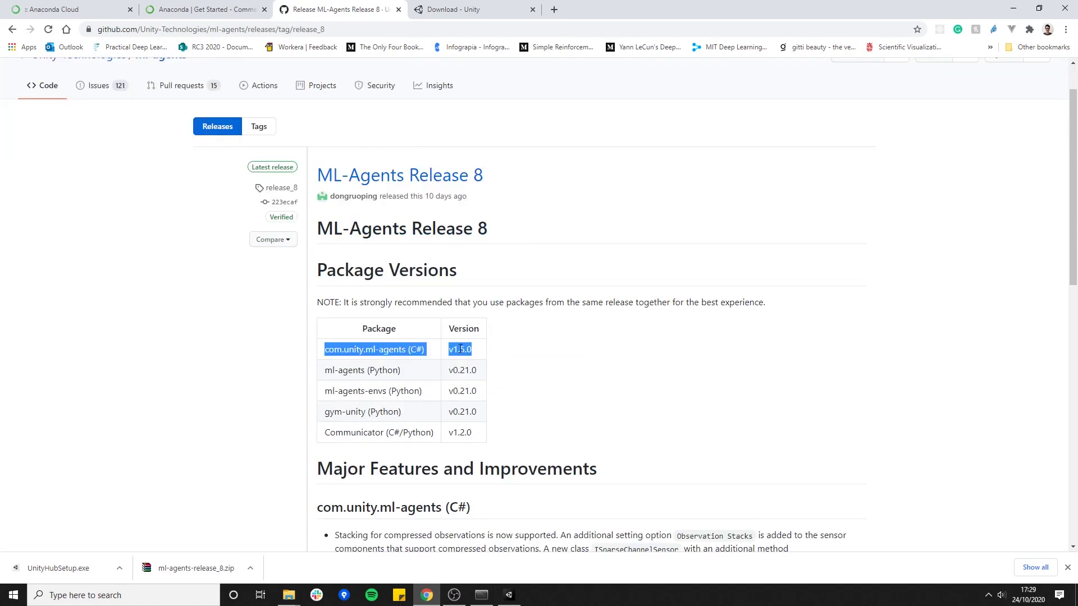
{"action": "left_click", "coordinate": [474, 353]}
{"action": "left_click_drag", "start_coordinate": [473, 350], "coordinate": [448, 351]}
{"action": "left_click", "coordinate": [486, 351]}
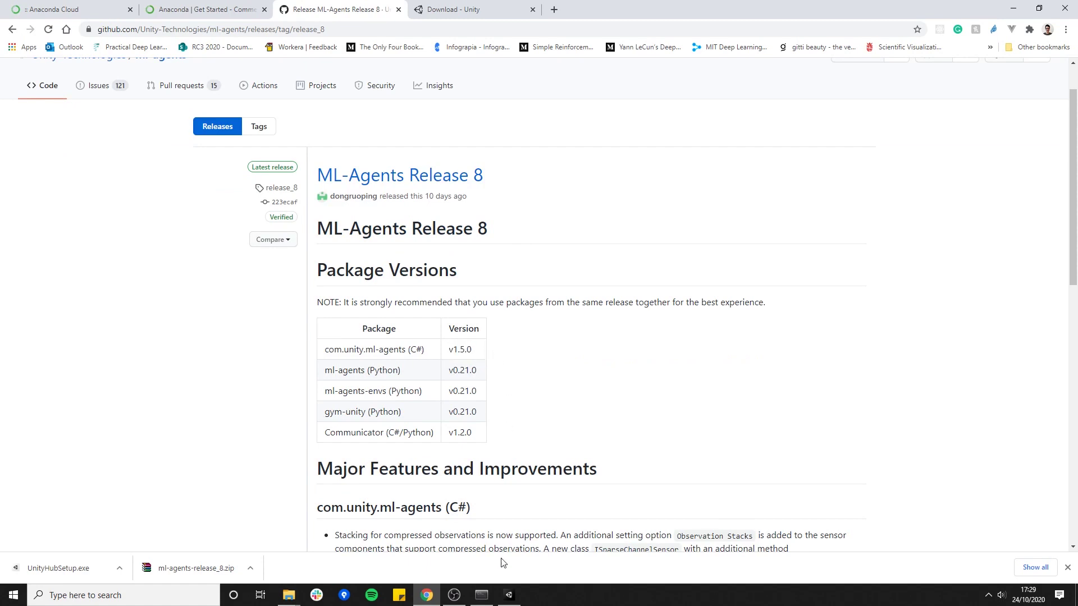
Step: Back in Unity, switch the Package Manager list to Unity Registry packages
{"action": "left_click", "coordinate": [509, 593]}
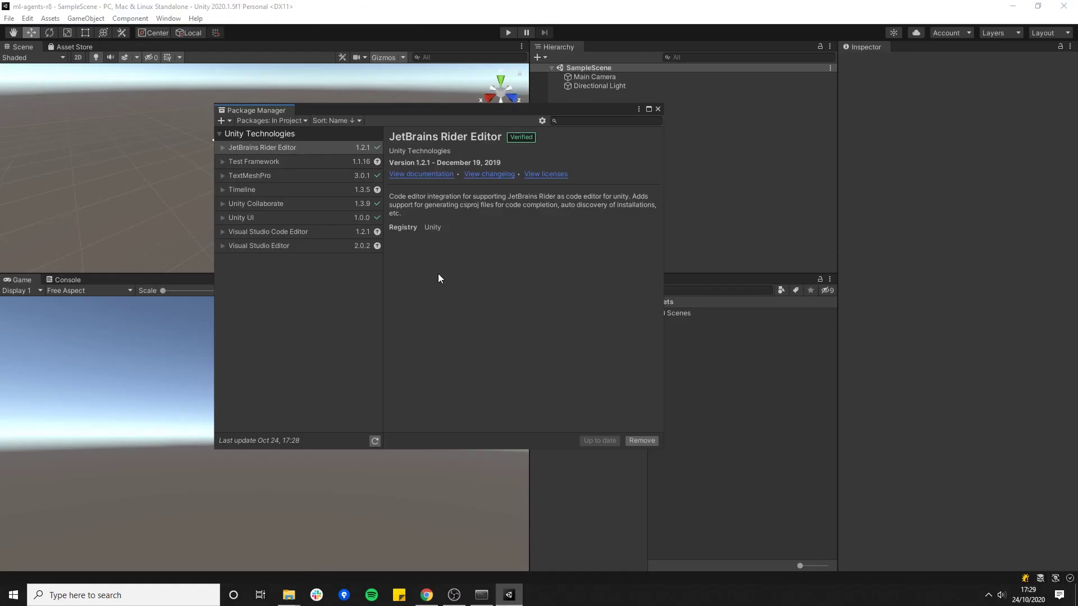
{"action": "left_click", "coordinate": [353, 119]}
{"action": "left_click", "coordinate": [306, 119]}
{"action": "left_click", "coordinate": [303, 120]}
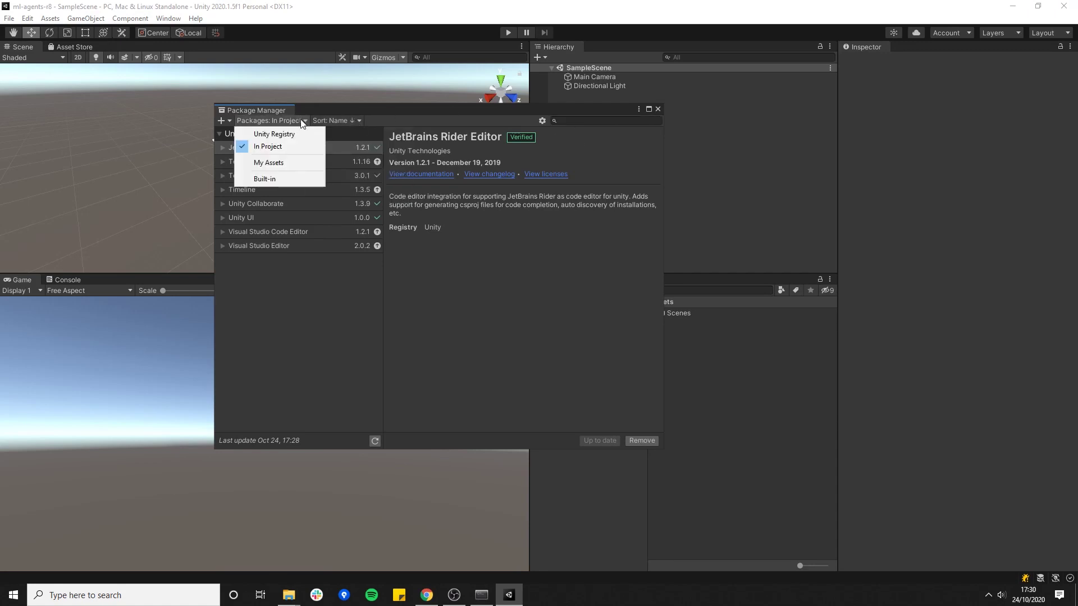
{"action": "left_click", "coordinate": [285, 135]}
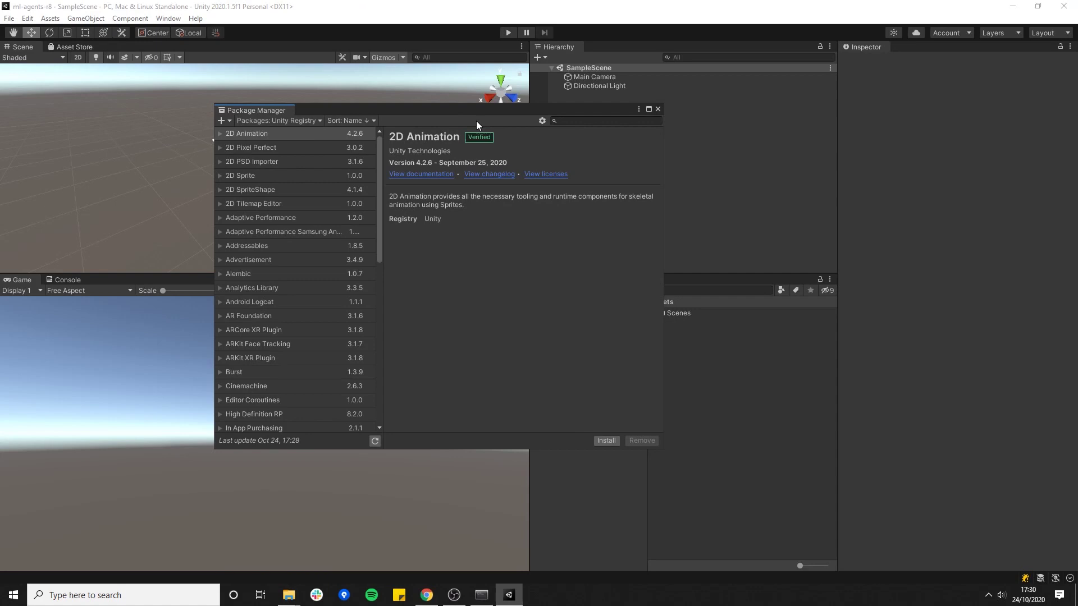
Step: Search 'mlage' and expand ML Agents, finding only version 1.0.5 available
{"action": "left_click", "coordinate": [581, 121]}
{"action": "key", "text": "BackSpace"}
{"action": "key", "text": "BackSpace"}
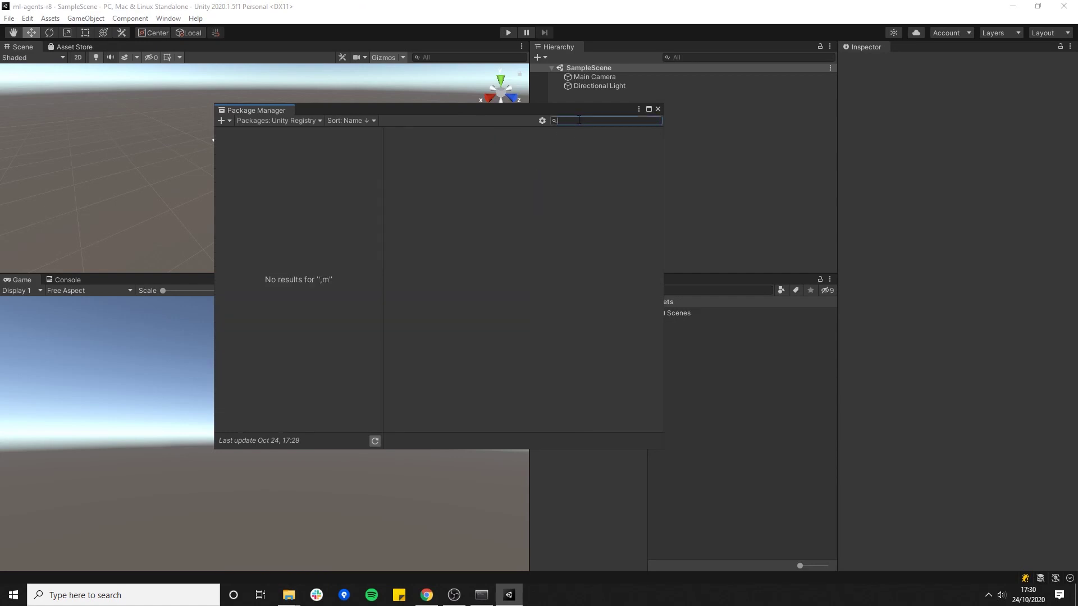
{"action": "type", "text": "mlage"}
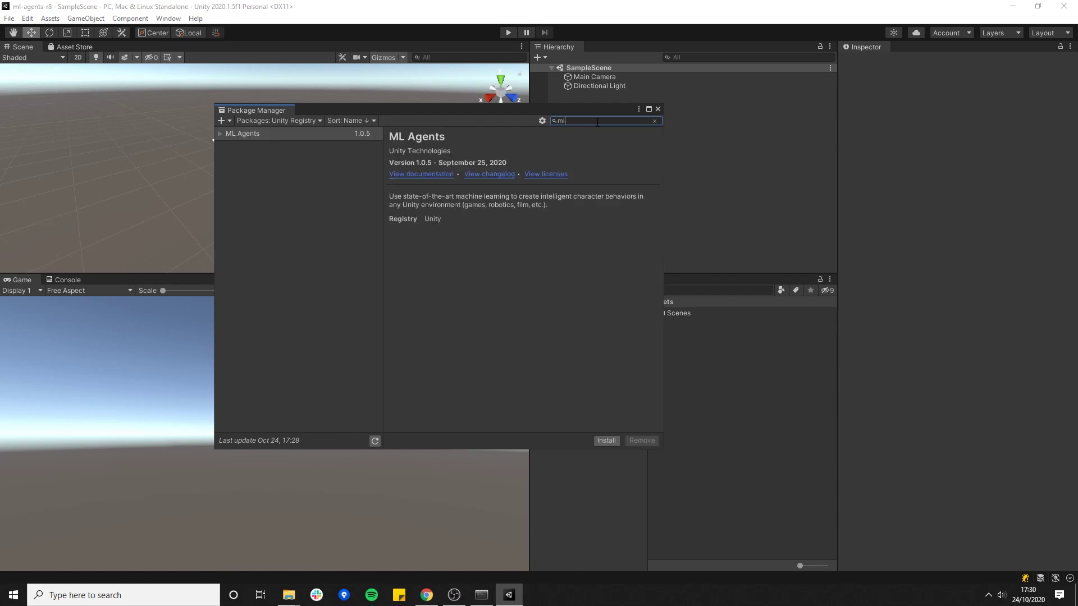
{"action": "left_click", "coordinate": [220, 133]}
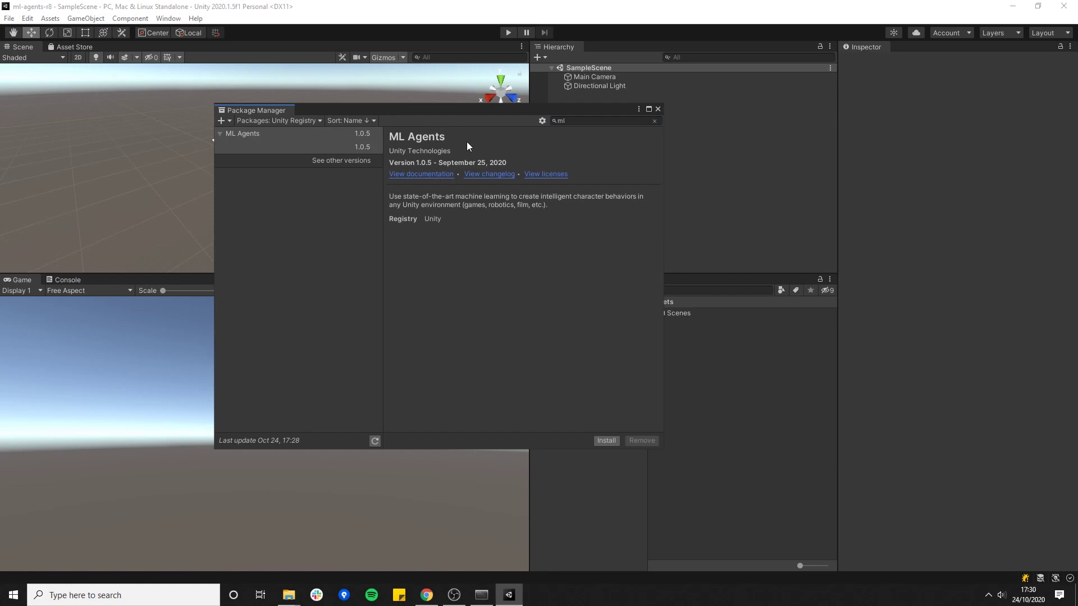
{"action": "left_click", "coordinate": [588, 120]}
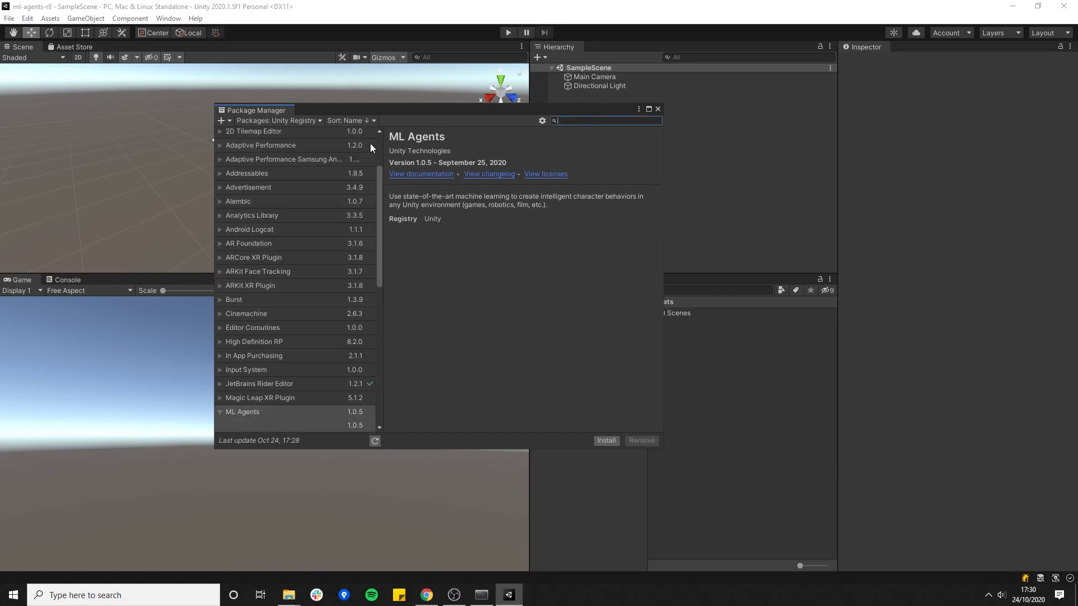
{"action": "left_click_drag", "start_coordinate": [379, 196], "coordinate": [386, 134]}
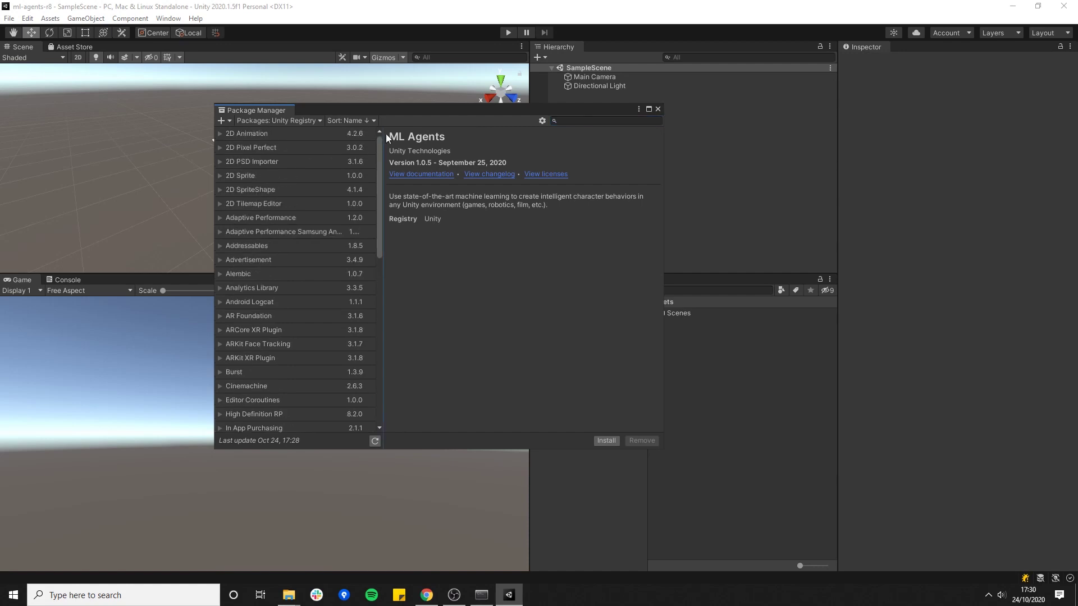
{"action": "left_click", "coordinate": [228, 120]}
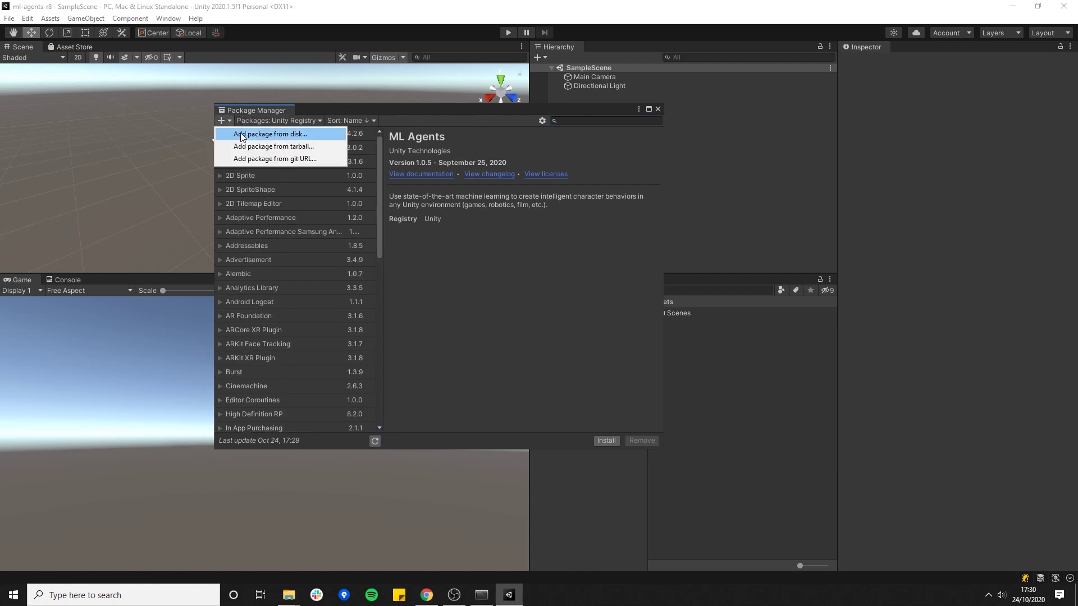
Step: Add a package from disk using package.json in ml-agents-release_8\com.unity.ml-agents
{"action": "left_click", "coordinate": [242, 135]}
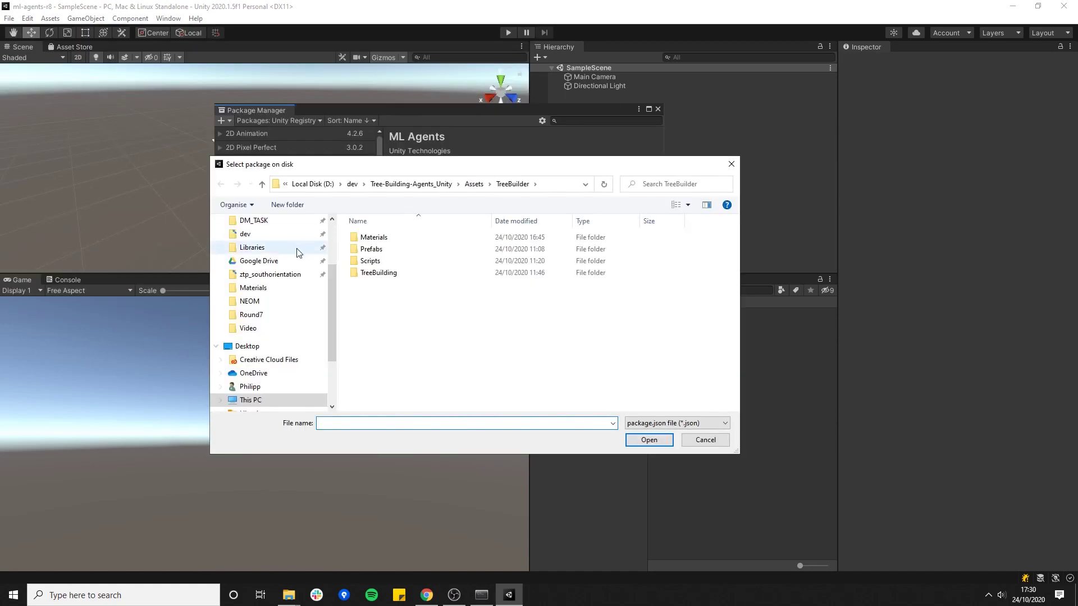
{"action": "left_click", "coordinate": [263, 235]}
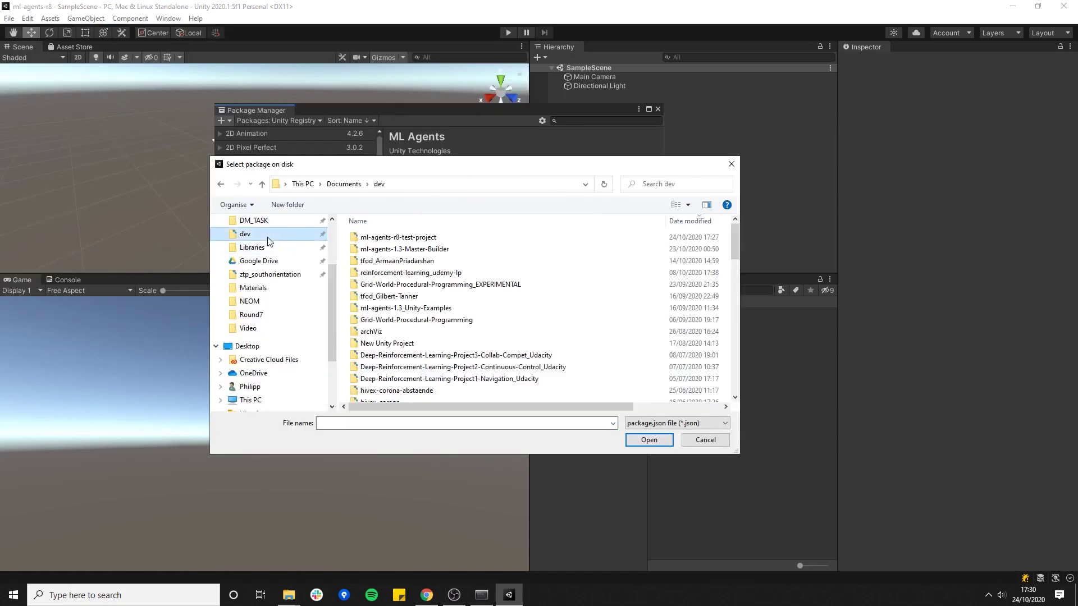
{"action": "double_click", "coordinate": [390, 240]}
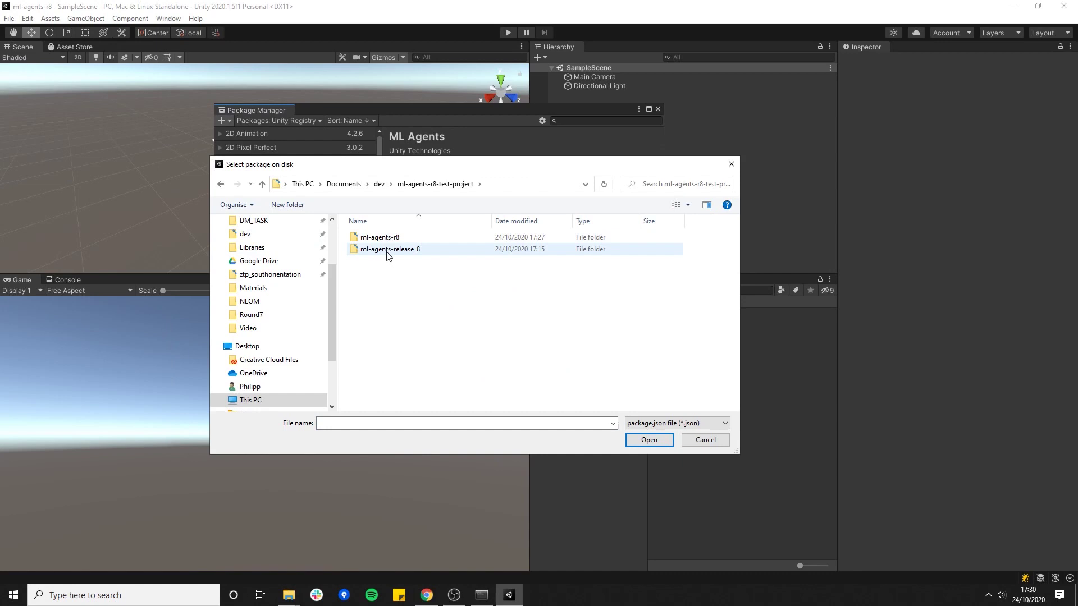
{"action": "double_click", "coordinate": [409, 251]}
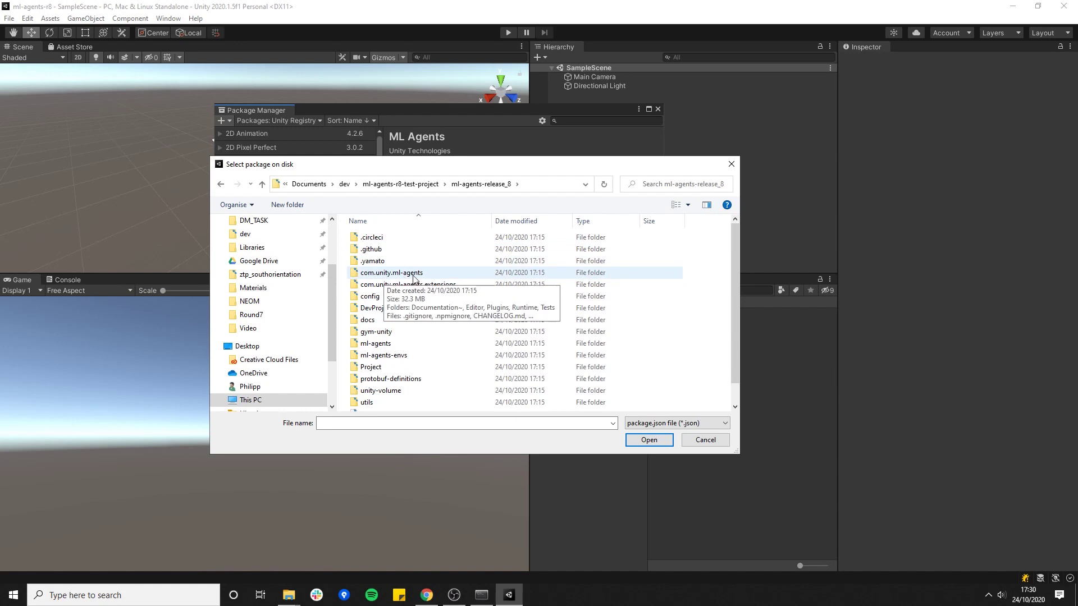
{"action": "double_click", "coordinate": [417, 274]}
{"action": "left_click", "coordinate": [388, 298]}
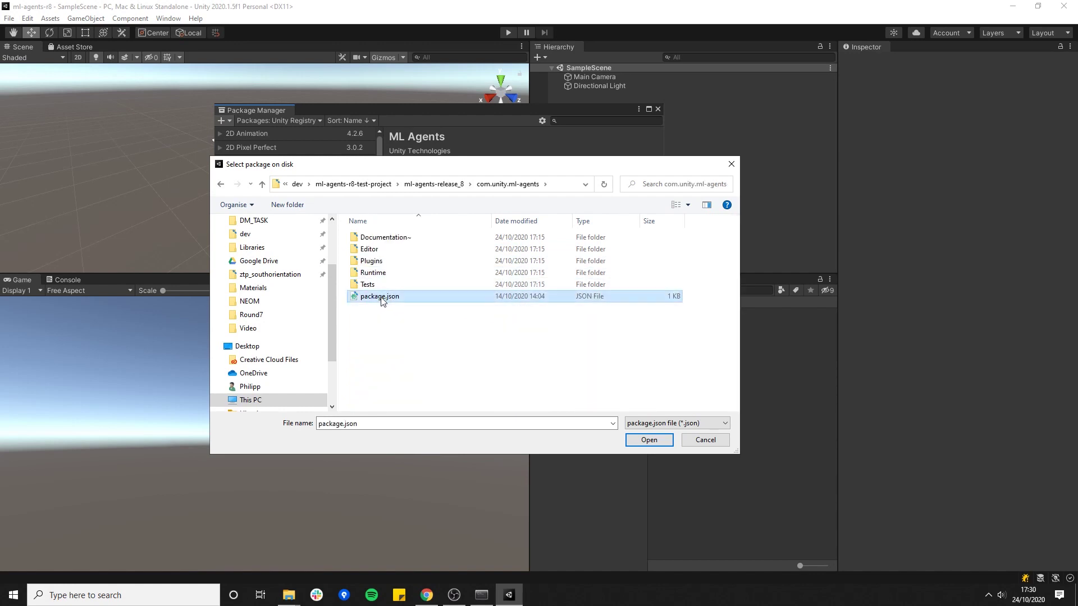
{"action": "left_click", "coordinate": [654, 442]}
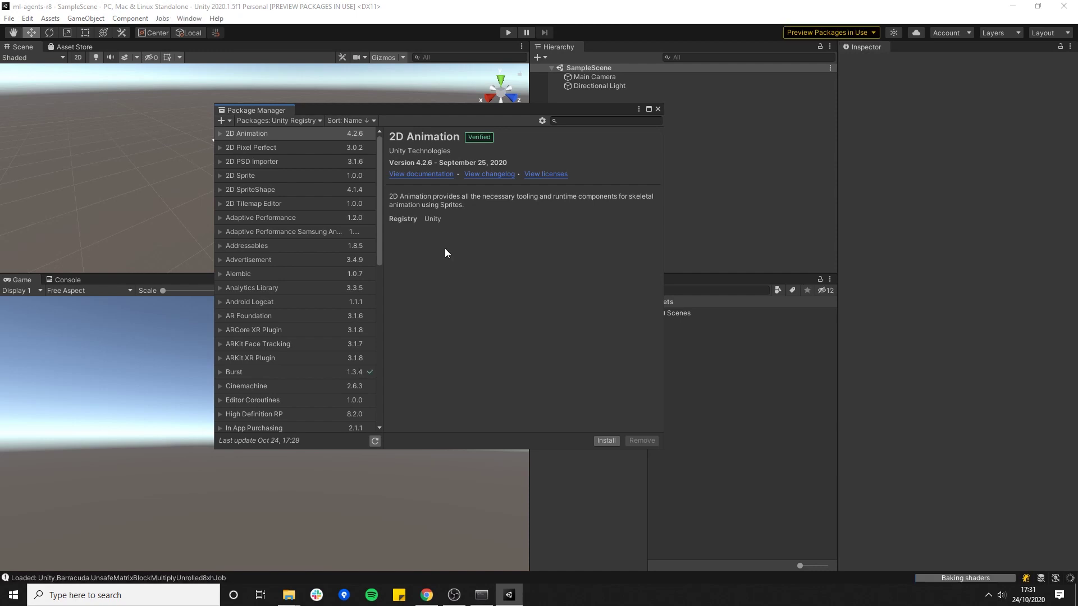
Step: Search 'ml' among In Project packages and confirm ML Agents 1.5.0-preview is installed
{"action": "left_click", "coordinate": [568, 121]}
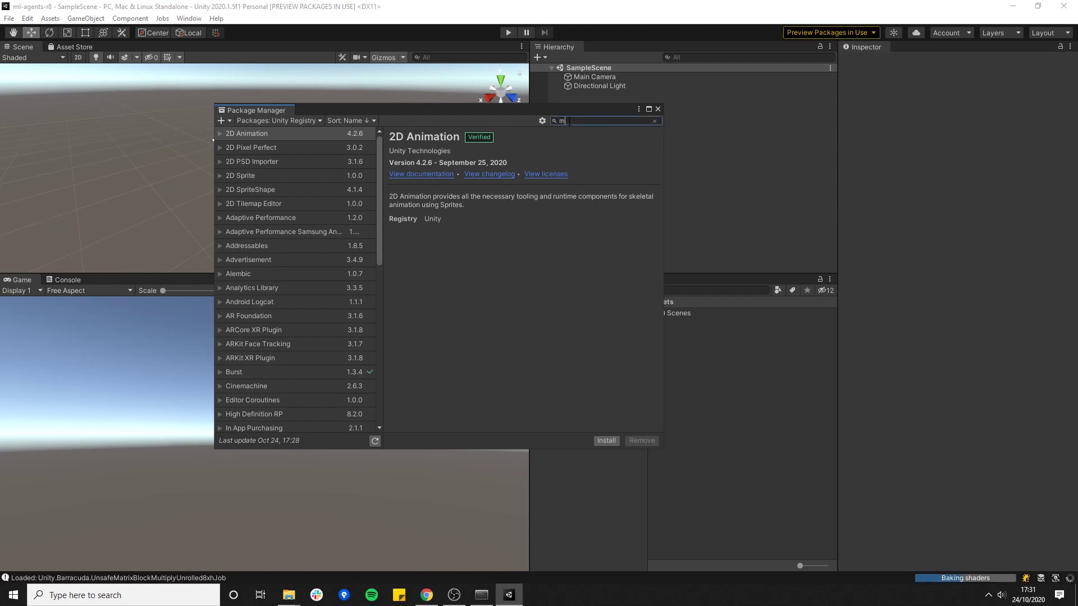
{"action": "type", "text": "ml"}
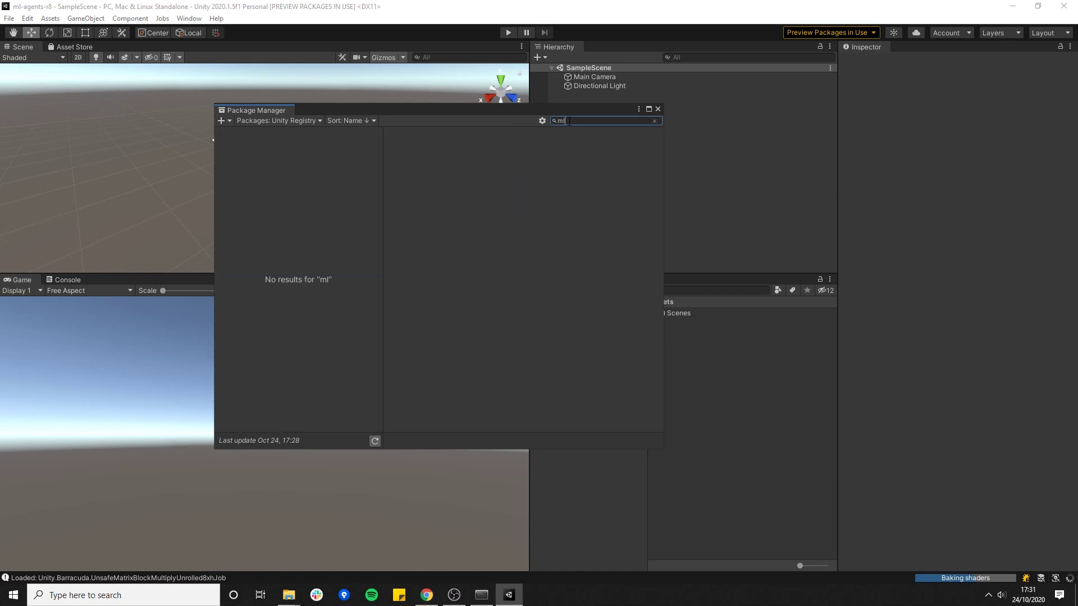
{"action": "left_click", "coordinate": [318, 120]}
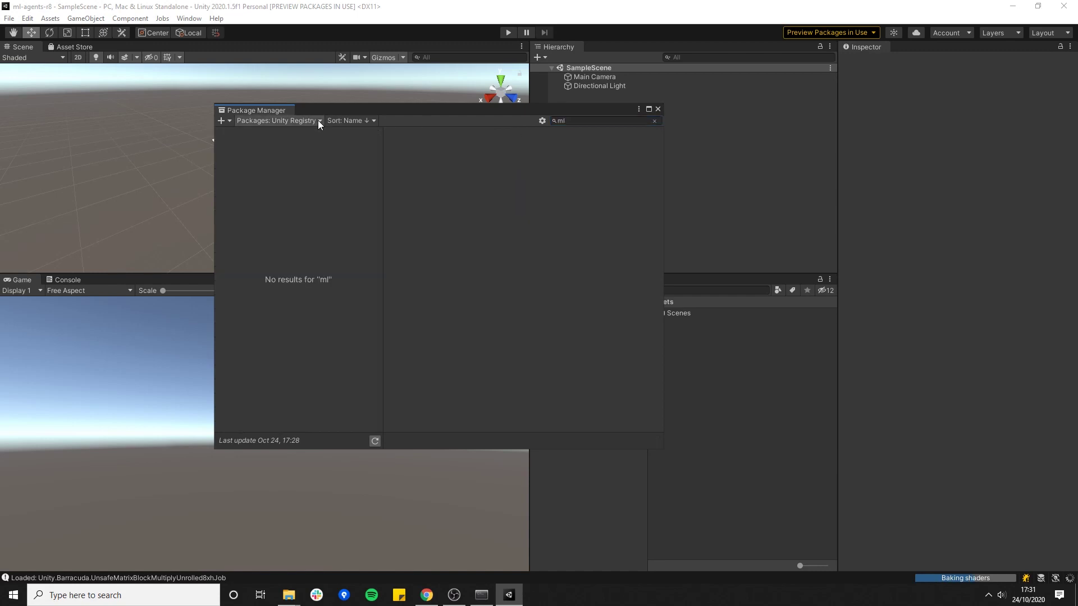
{"action": "left_click", "coordinate": [278, 148]}
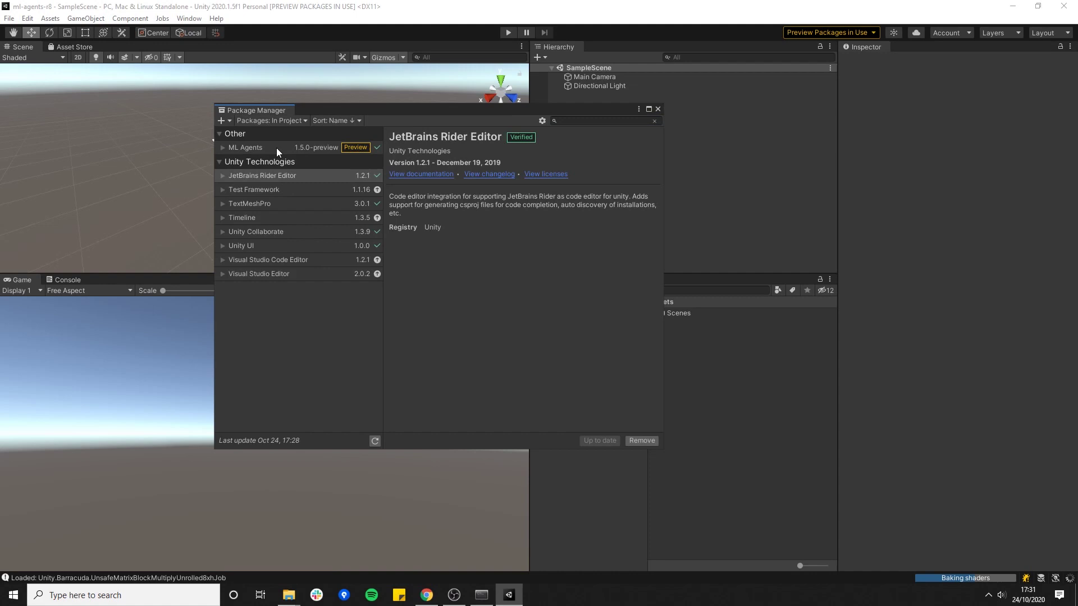
{"action": "left_click", "coordinate": [248, 149]}
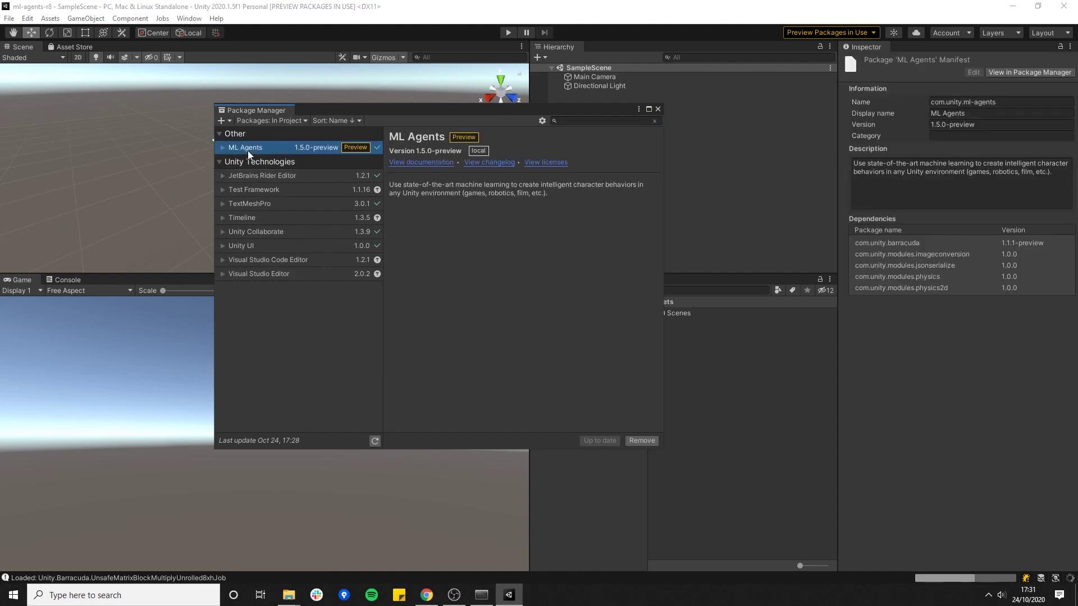
{"action": "left_click", "coordinate": [222, 148]}
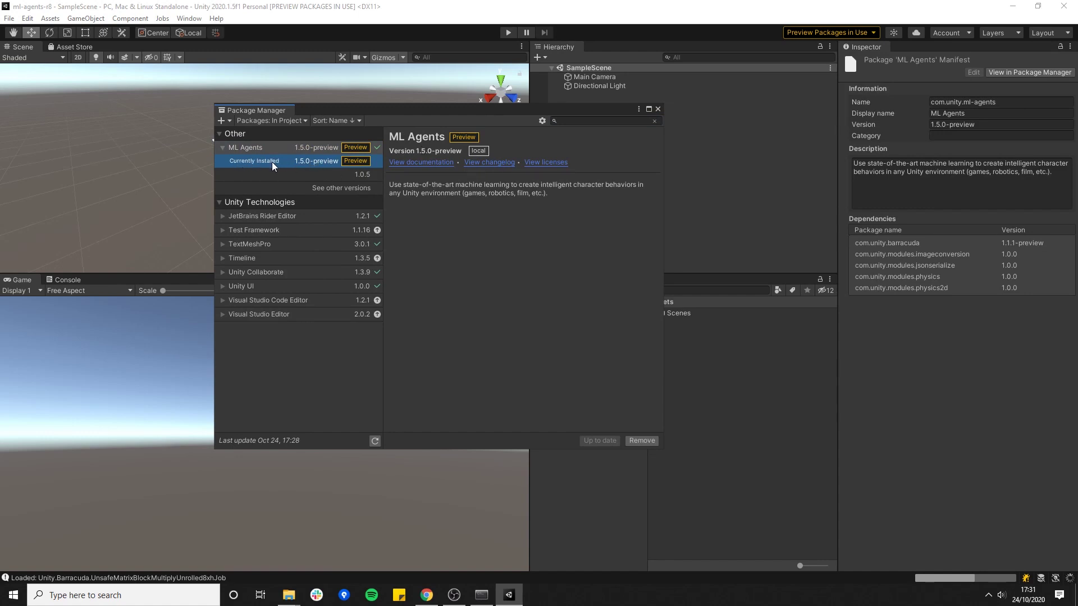
Step: Close the Package Manager and browse Explorer into ml-agents-release_8\Project\Assets\ML-Agents
{"action": "left_click", "coordinate": [657, 108]}
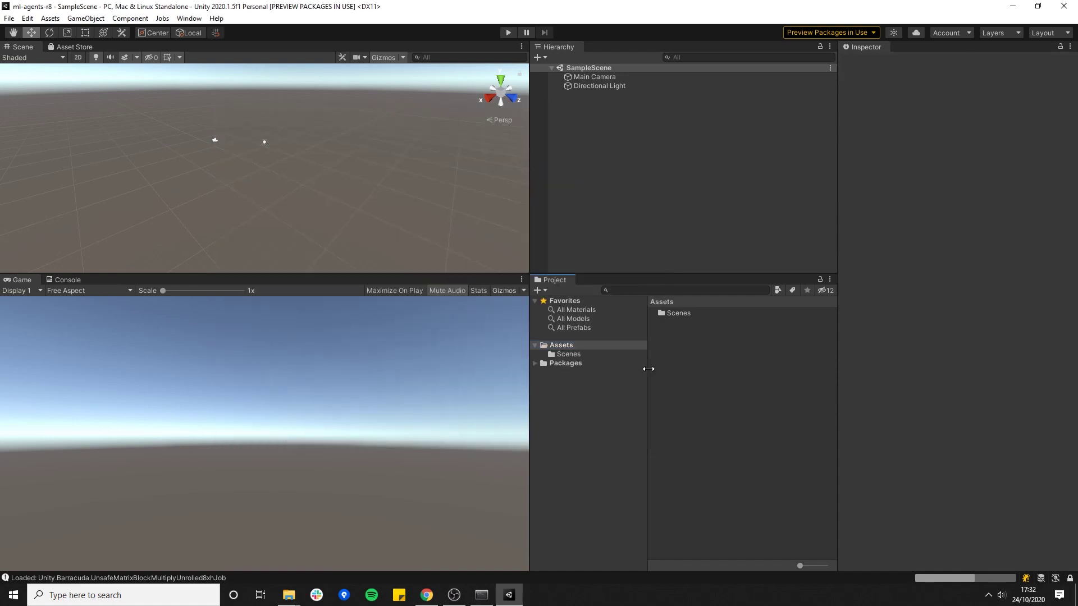
{"action": "mouse_move", "coordinate": [288, 595]}
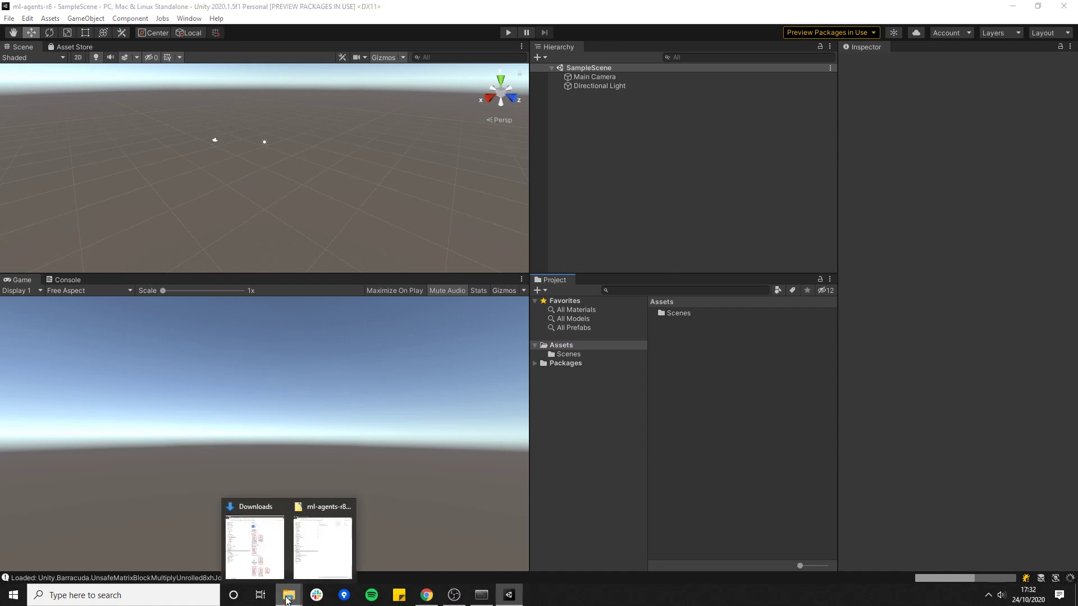
{"action": "left_click", "coordinate": [323, 551]}
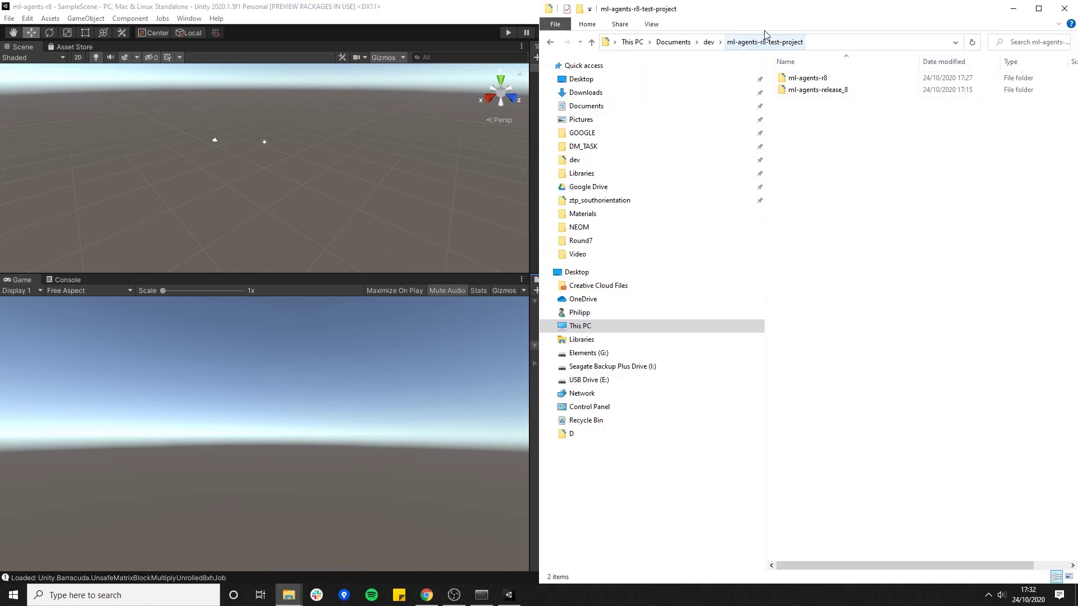
{"action": "left_click_drag", "start_coordinate": [564, 52], "coordinate": [312, 82]}
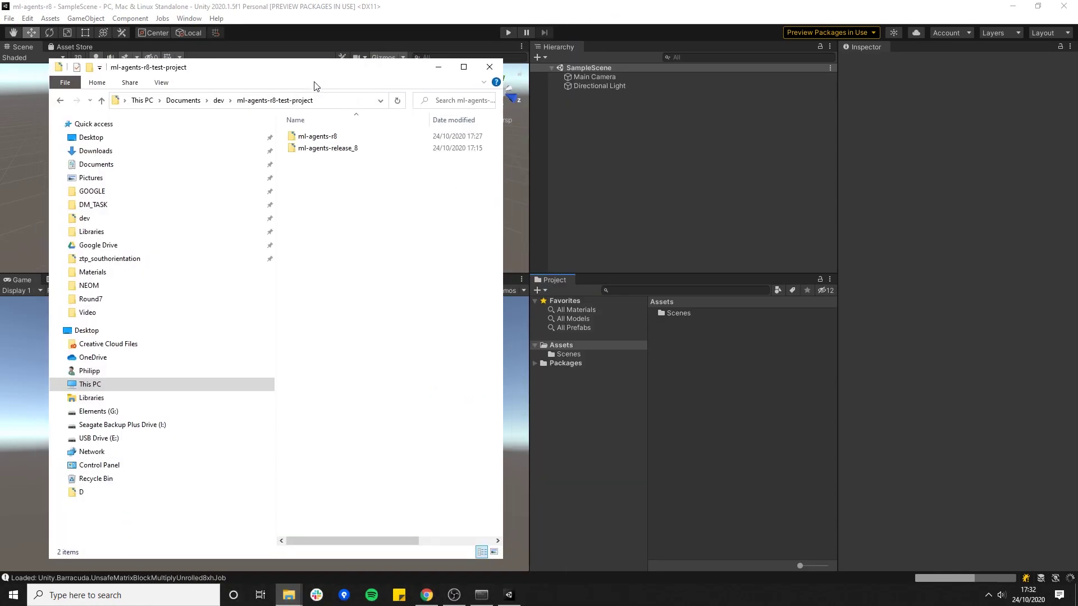
{"action": "left_click", "coordinate": [338, 150]}
{"action": "double_click", "coordinate": [339, 150]}
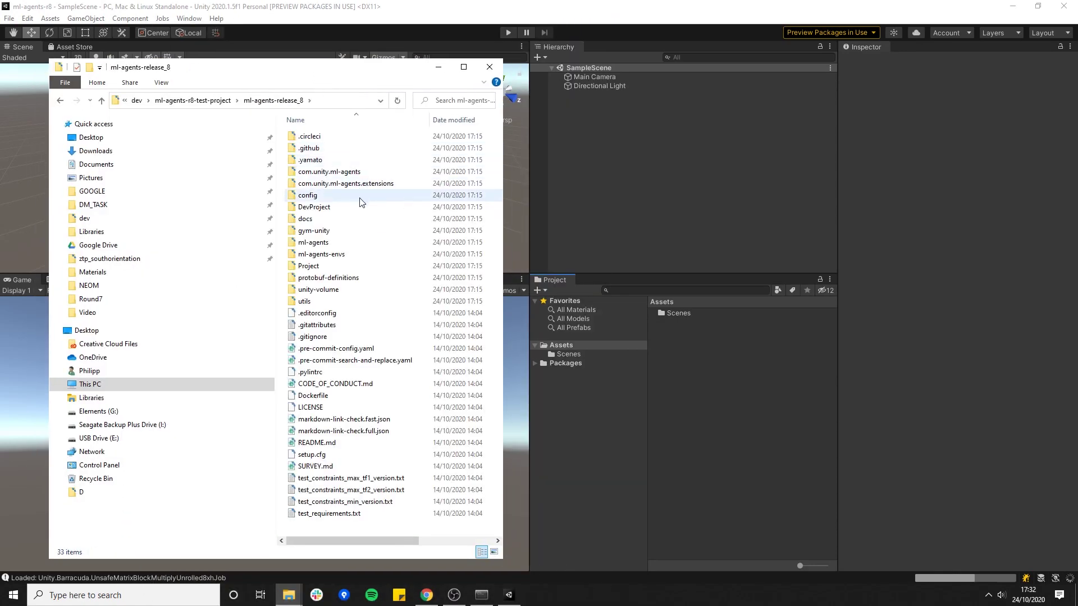
{"action": "double_click", "coordinate": [321, 267]}
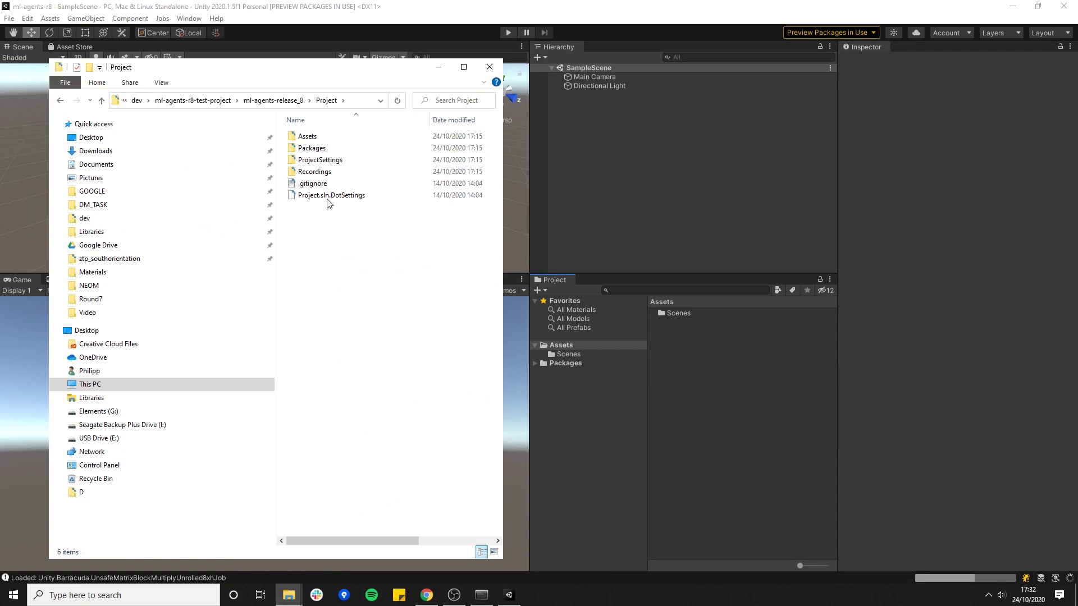
{"action": "double_click", "coordinate": [315, 136]}
{"action": "double_click", "coordinate": [319, 139]}
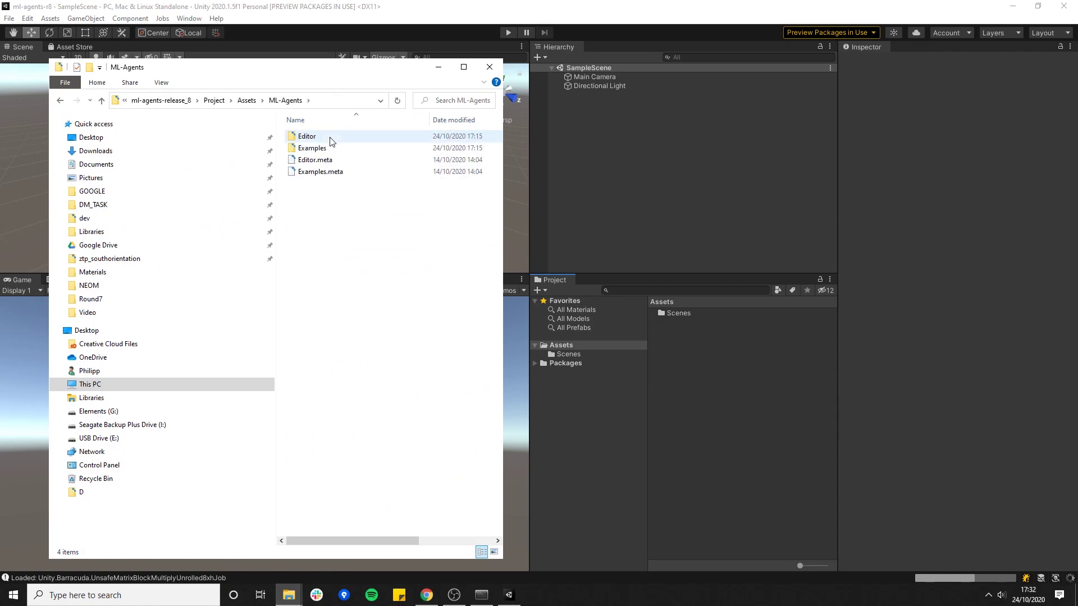
{"action": "double_click", "coordinate": [327, 147]}
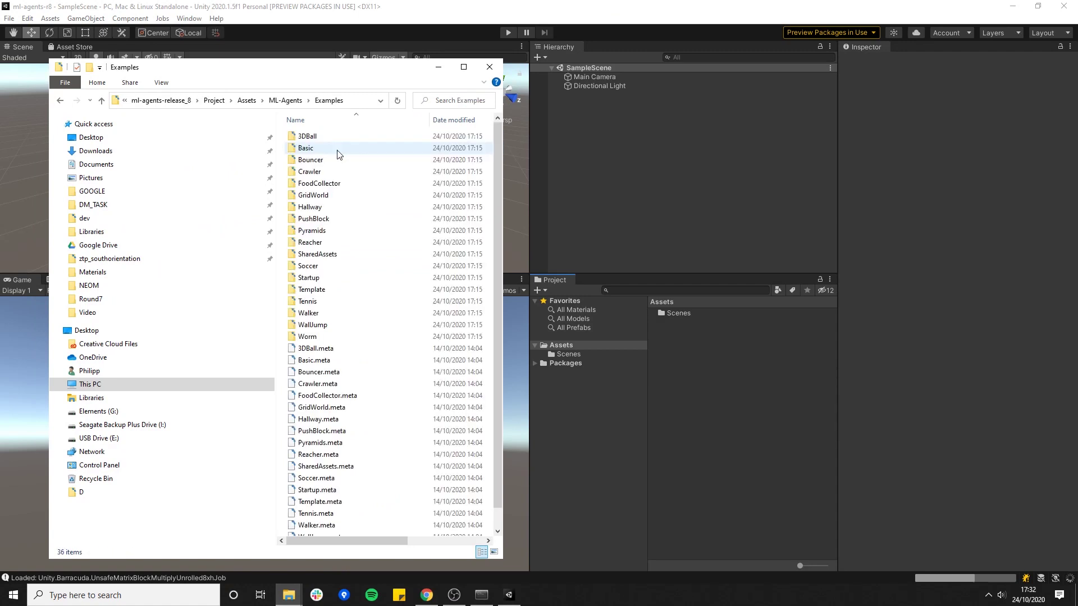
Step: Drag the ML-Agents folder from Project\Assets into the Unity project's Assets folder
{"action": "key", "text": "alt+Left"}
{"action": "key", "text": "alt+Left"}
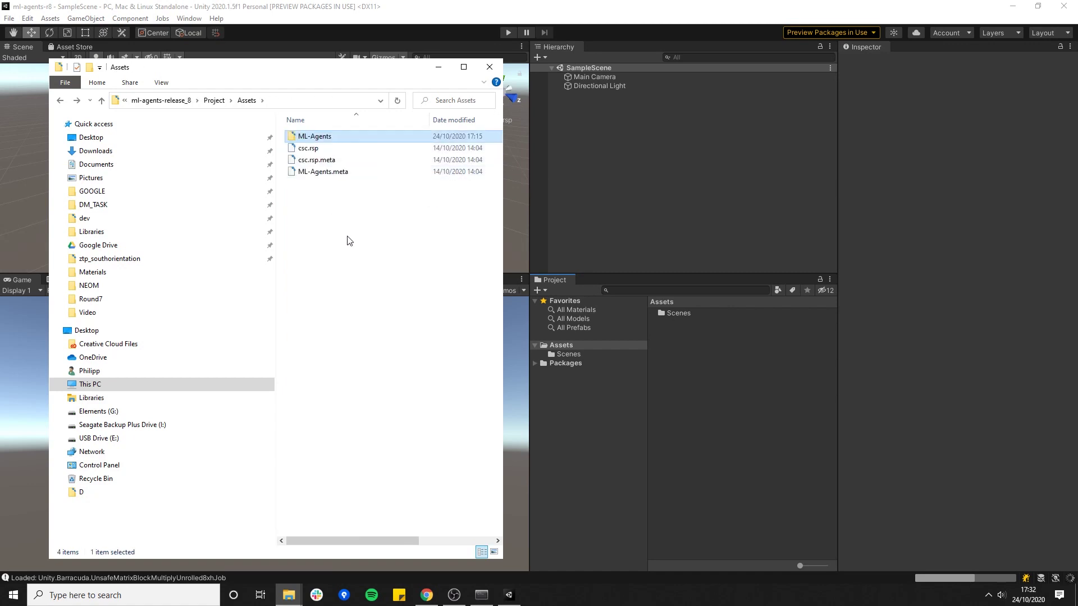
{"action": "left_click", "coordinate": [348, 240]}
{"action": "left_click", "coordinate": [312, 138]}
{"action": "left_click_drag", "start_coordinate": [314, 141], "coordinate": [564, 349]}
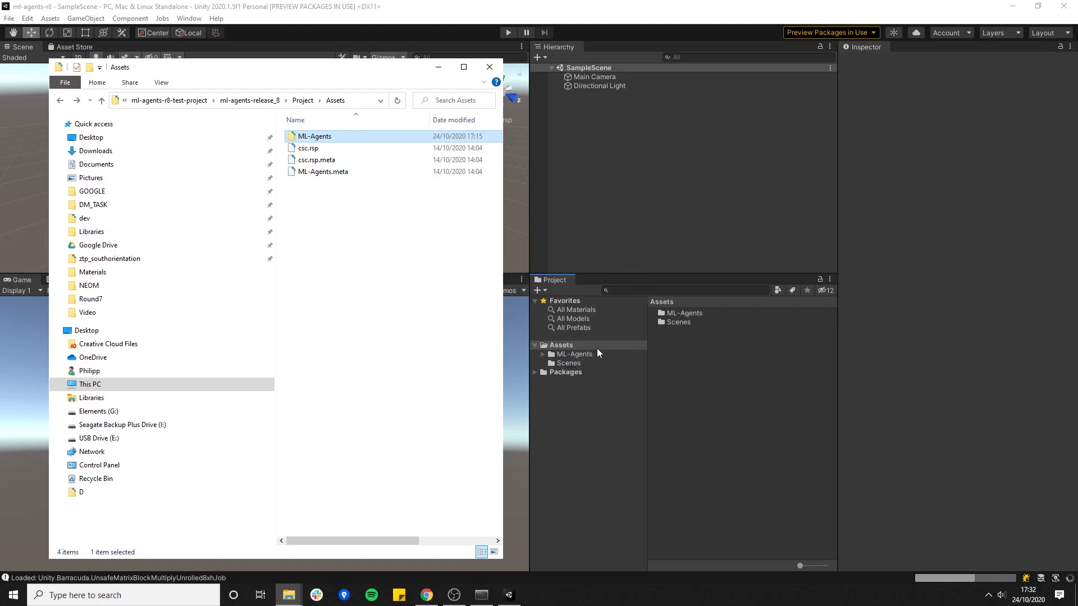
Step: Expand Assets > ML-Agents > Examples > PushBlock > Scenes and open the PushBlock scene
{"action": "left_click", "coordinate": [438, 67]}
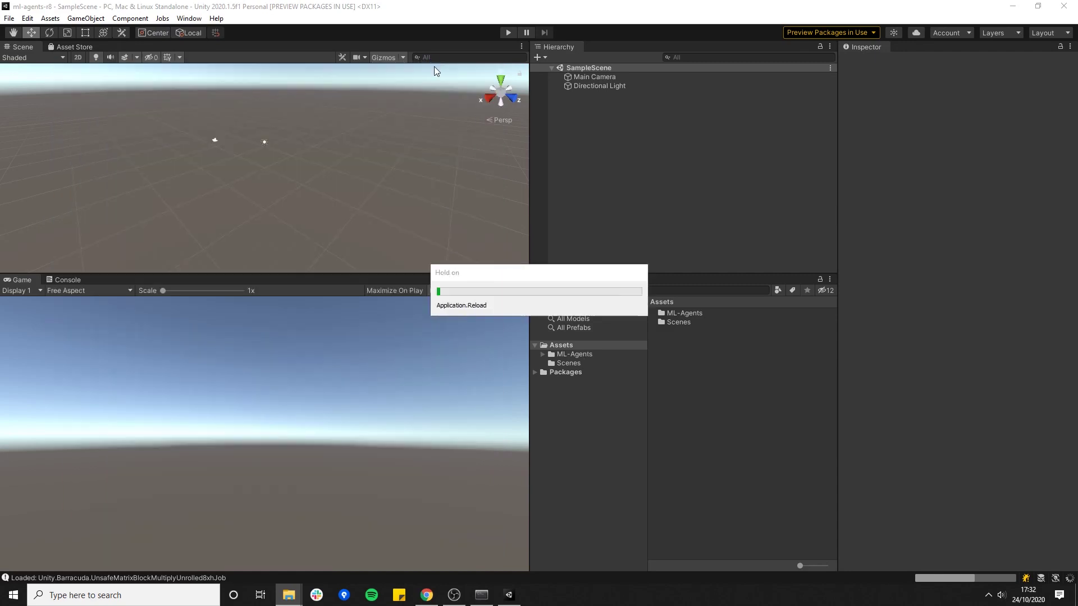
{"action": "double_click", "coordinate": [575, 361]}
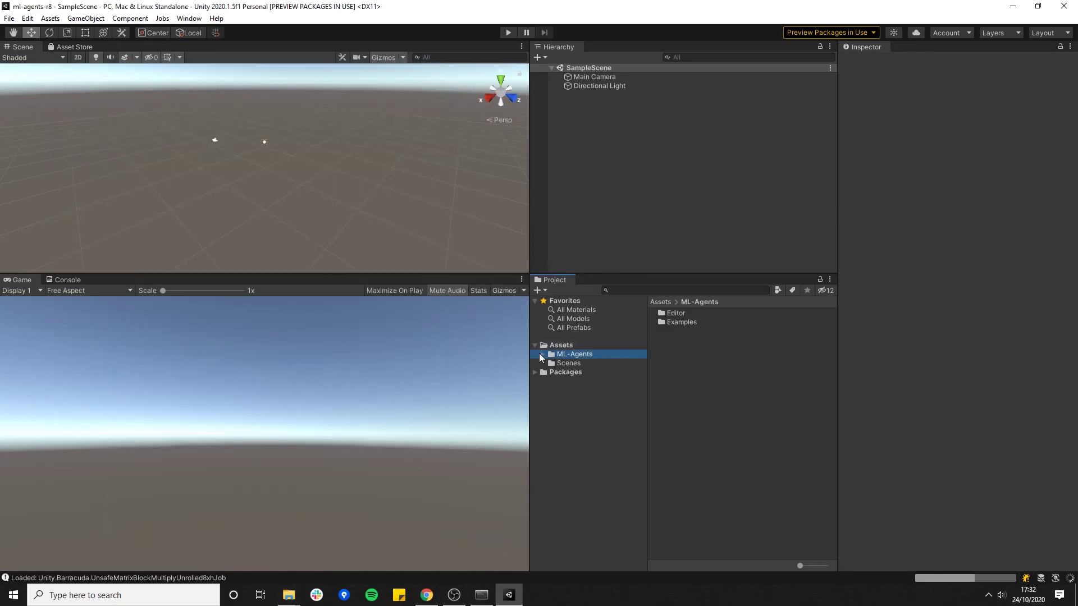
{"action": "left_click", "coordinate": [556, 374]}
{"action": "left_click", "coordinate": [551, 373]}
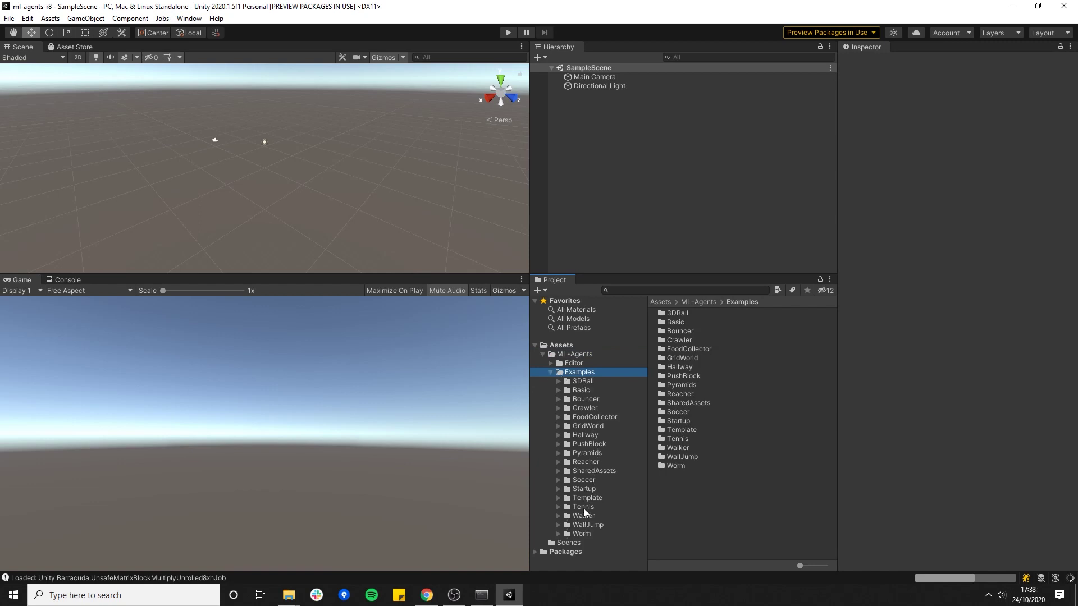
{"action": "left_click", "coordinate": [575, 443]}
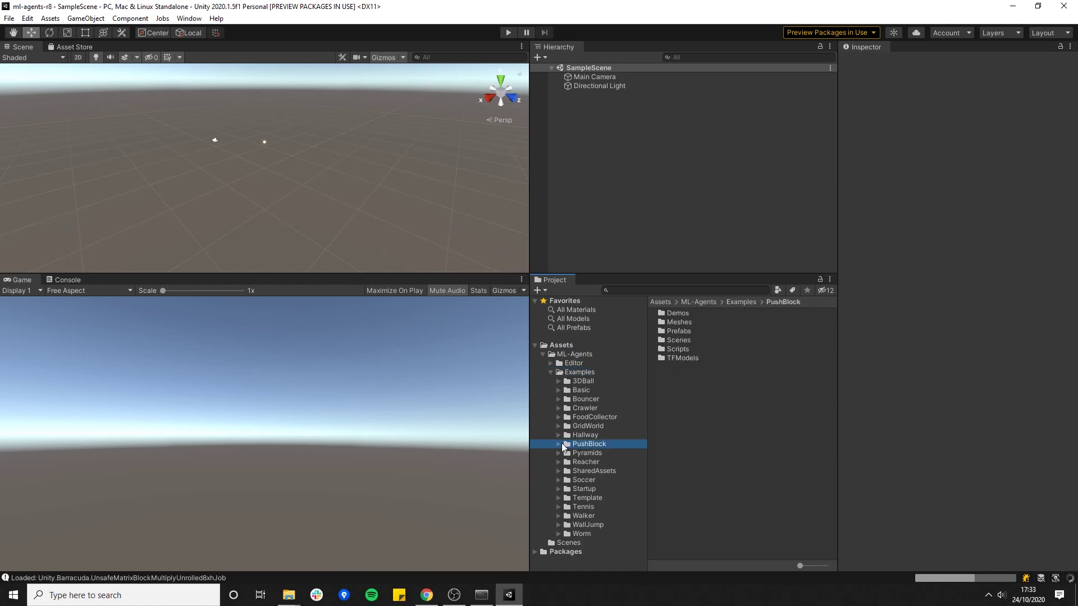
{"action": "left_click", "coordinate": [558, 444]}
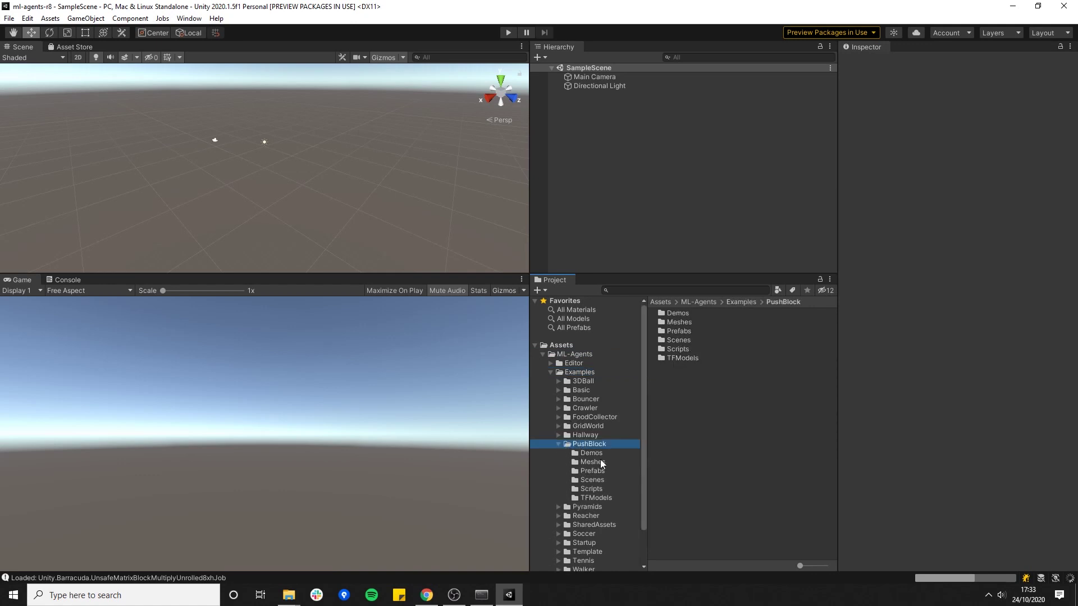
{"action": "left_click", "coordinate": [590, 480]}
{"action": "double_click", "coordinate": [677, 315]}
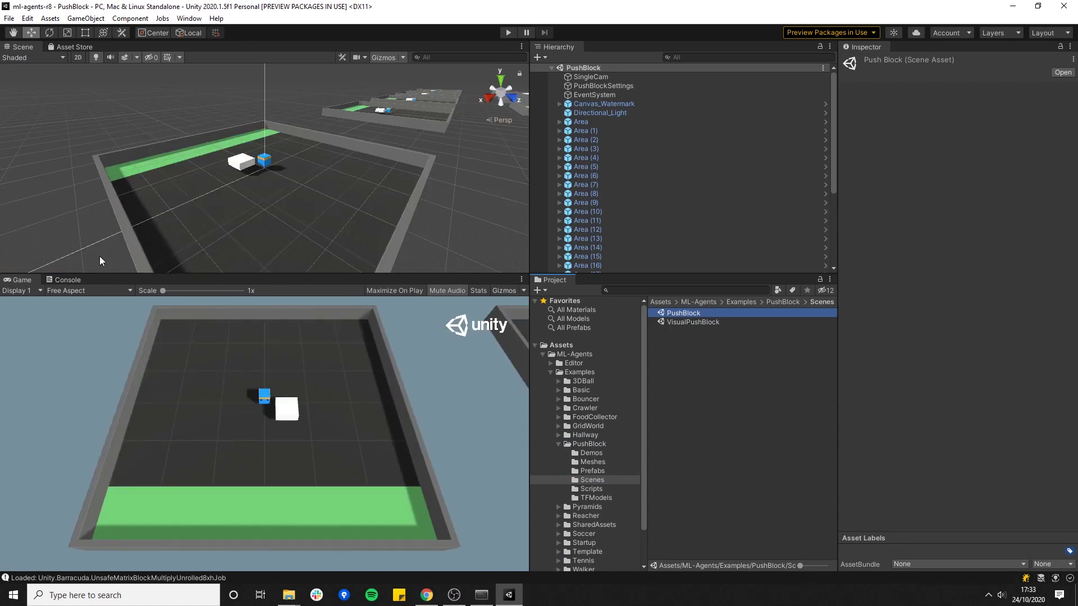
Step: Select Area (1) through Area (31) in the Hierarchy and deactivate them
{"action": "left_click", "coordinate": [601, 131]}
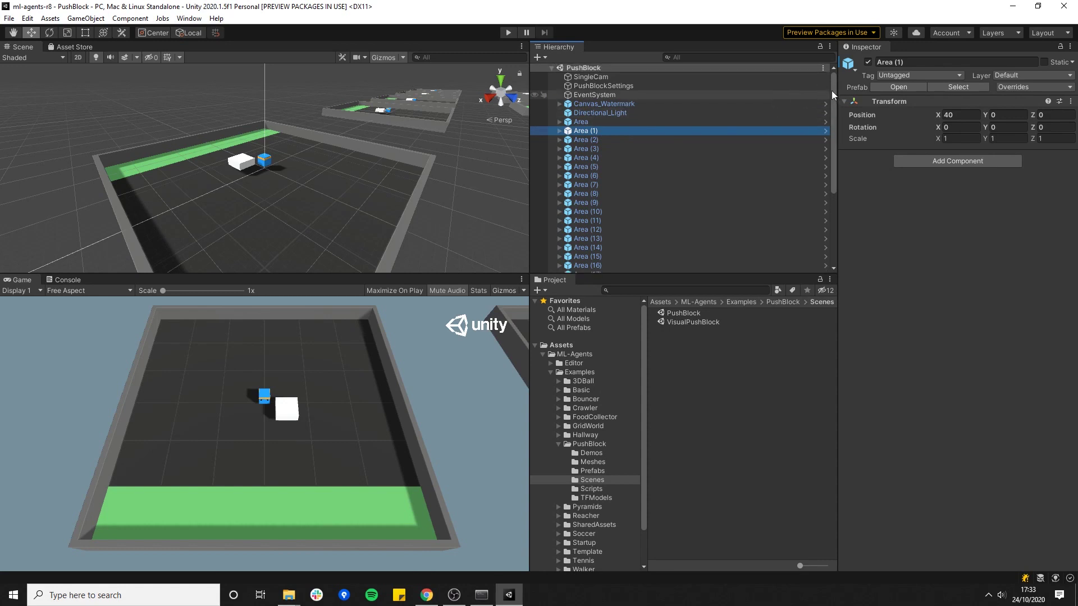
{"action": "left_click_drag", "start_coordinate": [831, 90], "coordinate": [843, 171]}
{"action": "left_click", "coordinate": [614, 267], "text": "shift"}
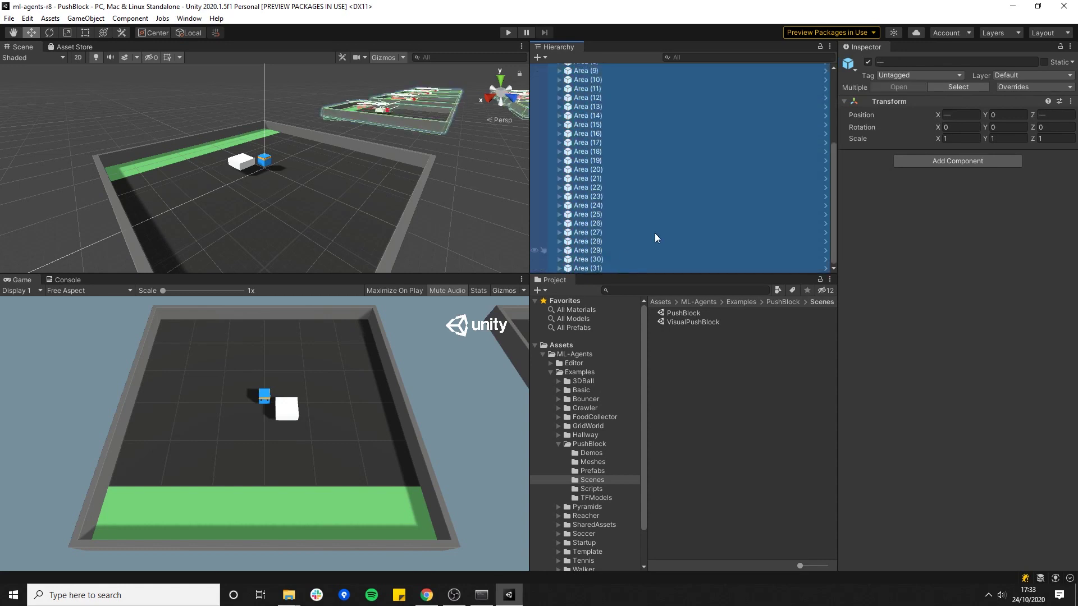
{"action": "left_click_drag", "start_coordinate": [836, 137], "coordinate": [836, 69]}
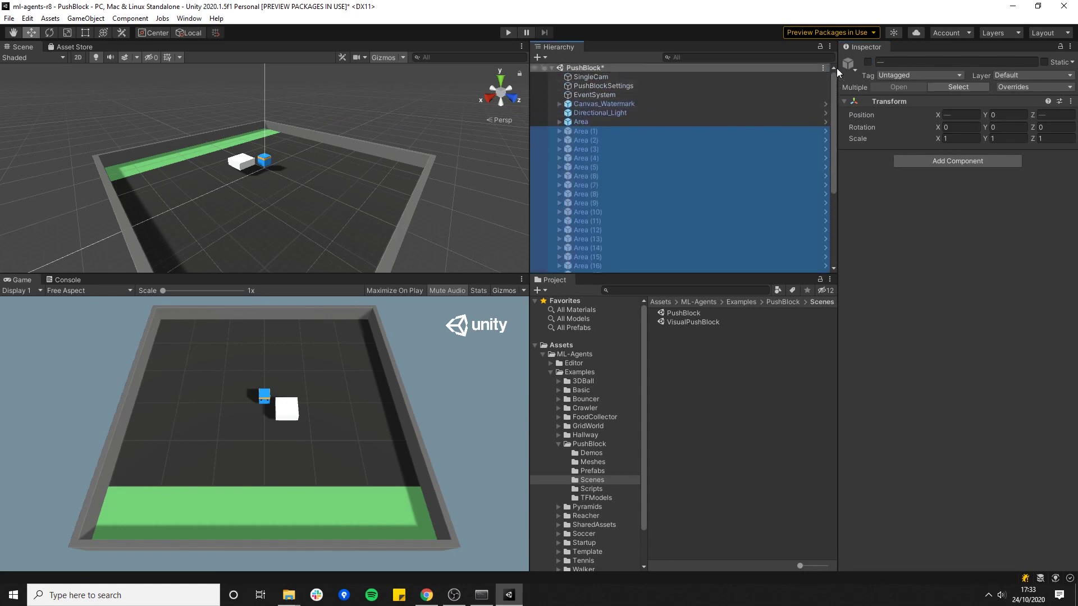
{"action": "left_click", "coordinate": [611, 119]}
Step: Expand Area, select its Agent, and briefly run the PushBlock scene in Play mode
{"action": "left_click_drag", "start_coordinate": [292, 124], "coordinate": [564, 121], "text": "alt"}
{"action": "left_click", "coordinate": [559, 121]}
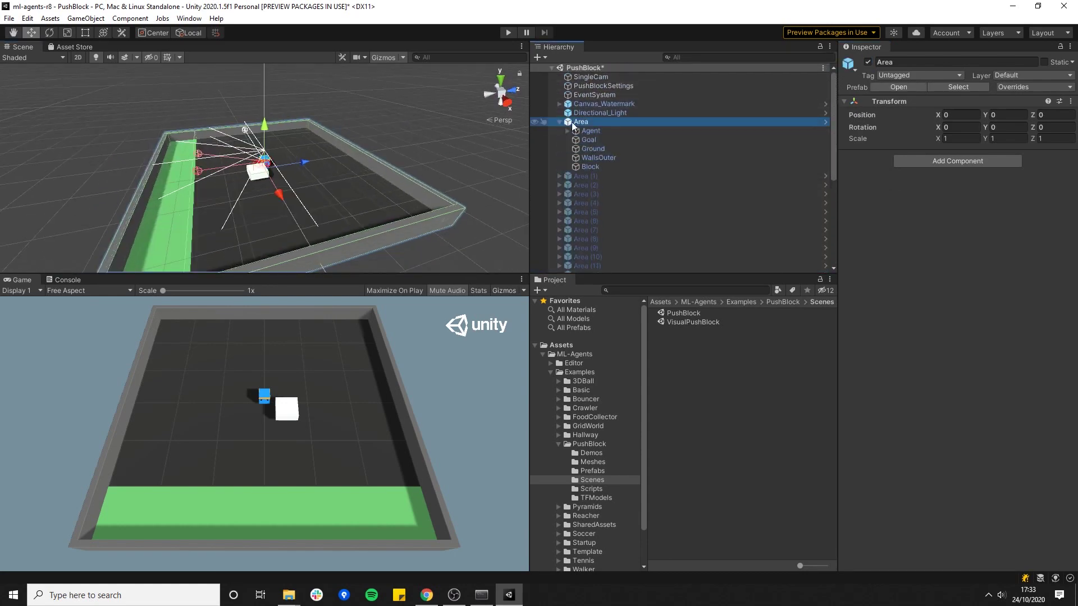
{"action": "left_click", "coordinate": [590, 130]}
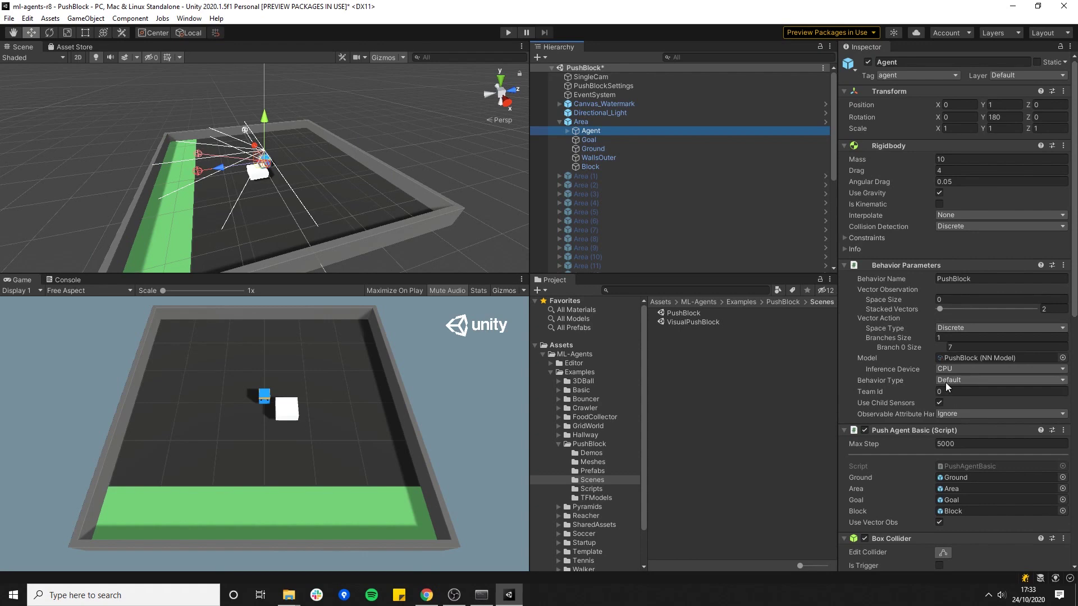
{"action": "left_click", "coordinate": [509, 31]}
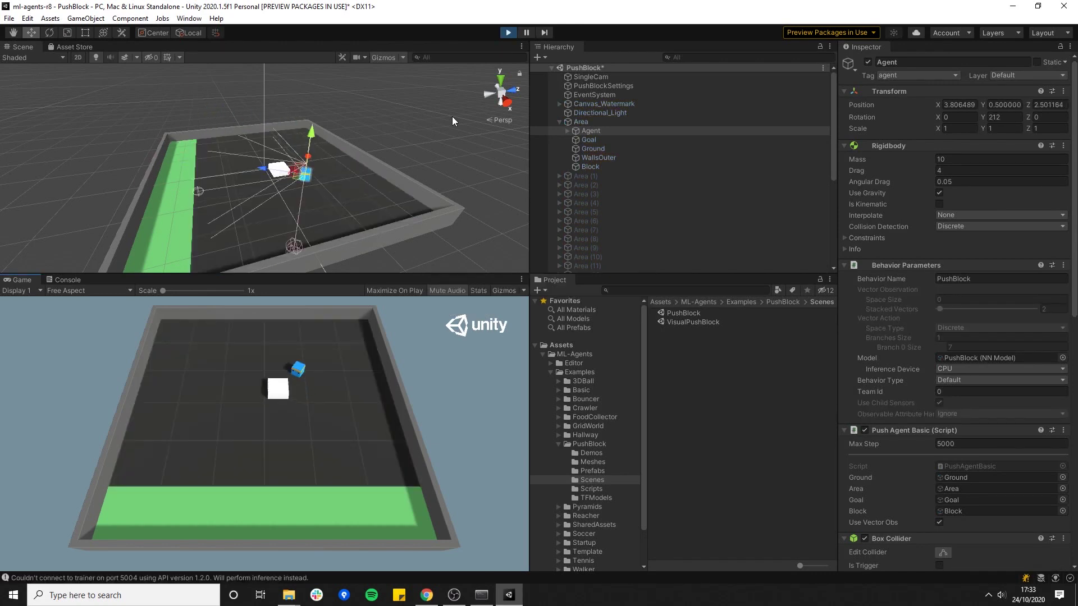
{"action": "left_click", "coordinate": [509, 33]}
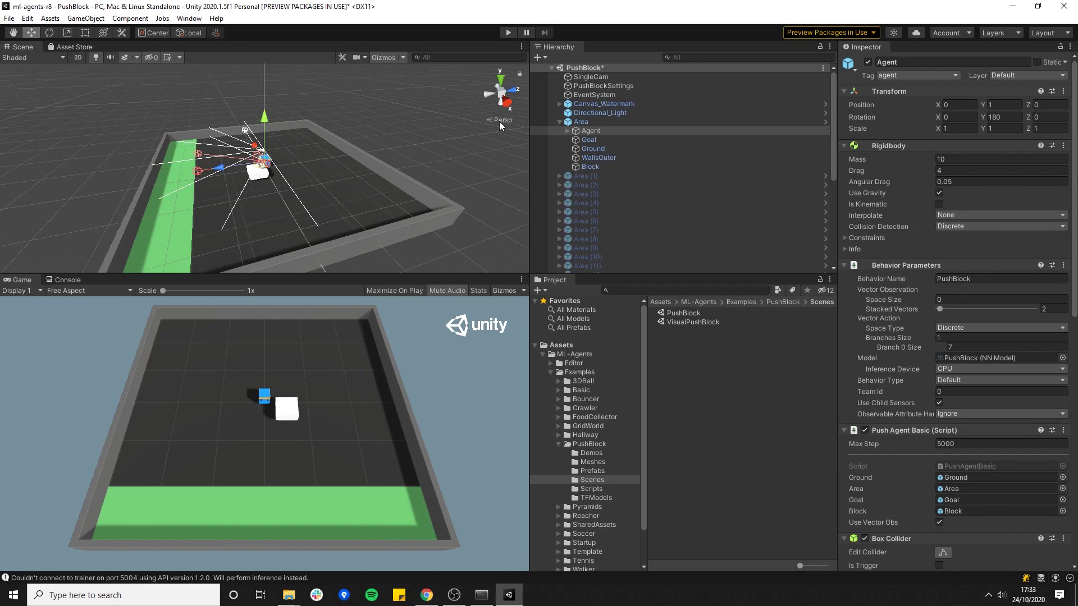
{"action": "middle_click_drag", "start_coordinate": [236, 153], "coordinate": [347, 144]}
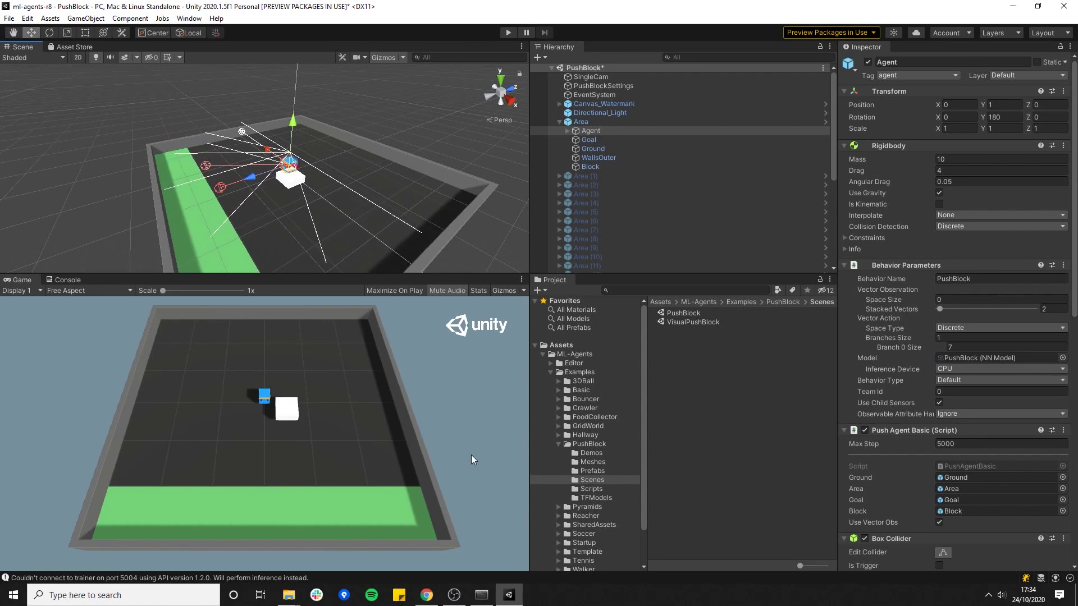
Step: Bring up Anaconda Prompt and copy the 'conda activate mlagents-r8' command from its output
{"action": "left_click", "coordinate": [481, 597]}
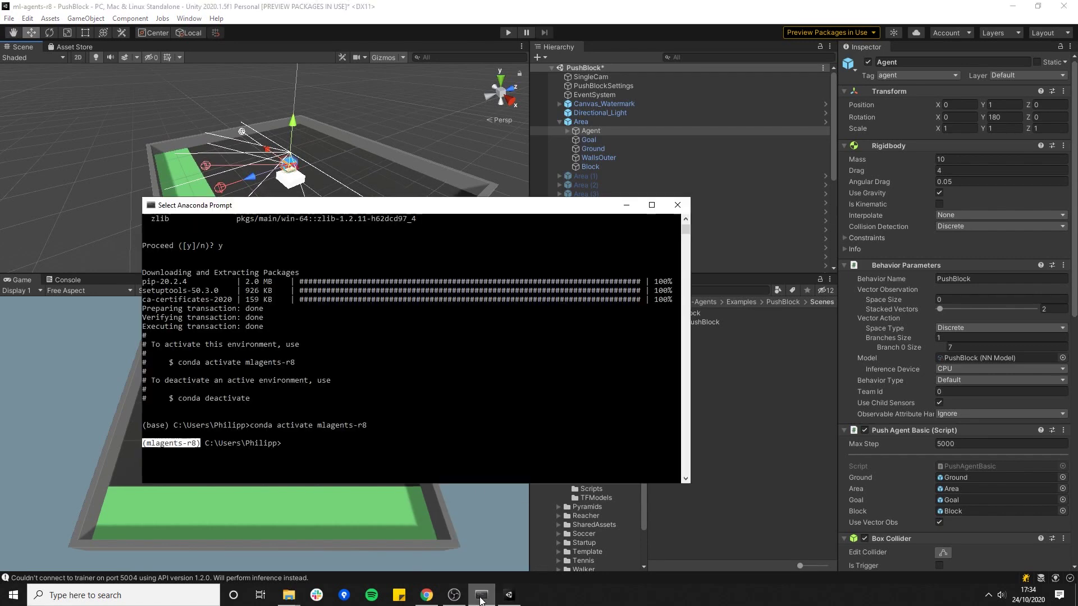
{"action": "left_click_drag", "start_coordinate": [413, 212], "coordinate": [599, 184]}
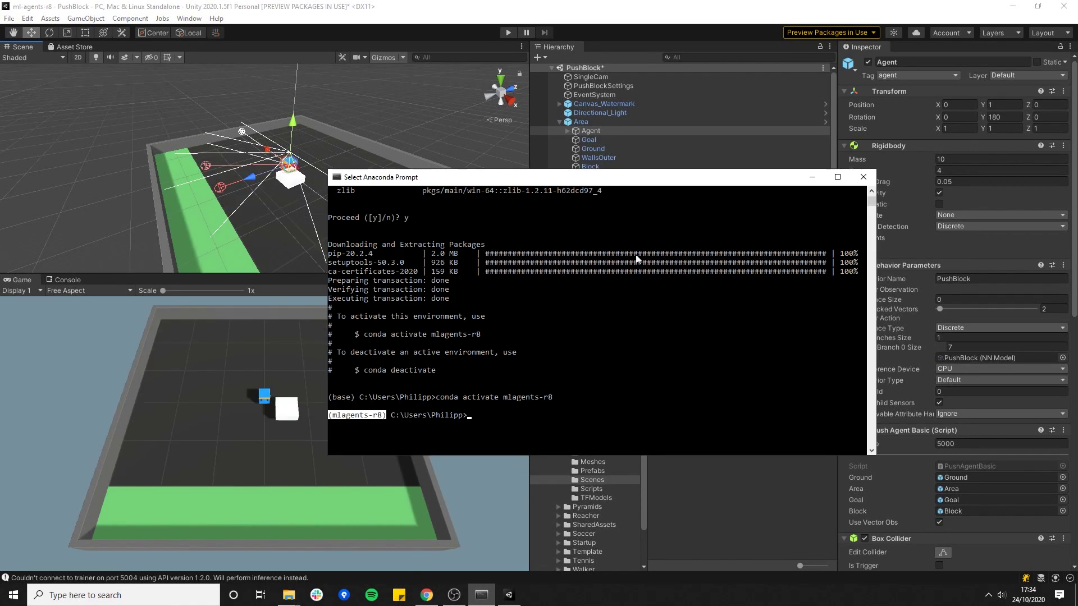
{"action": "left_click", "coordinate": [487, 416]}
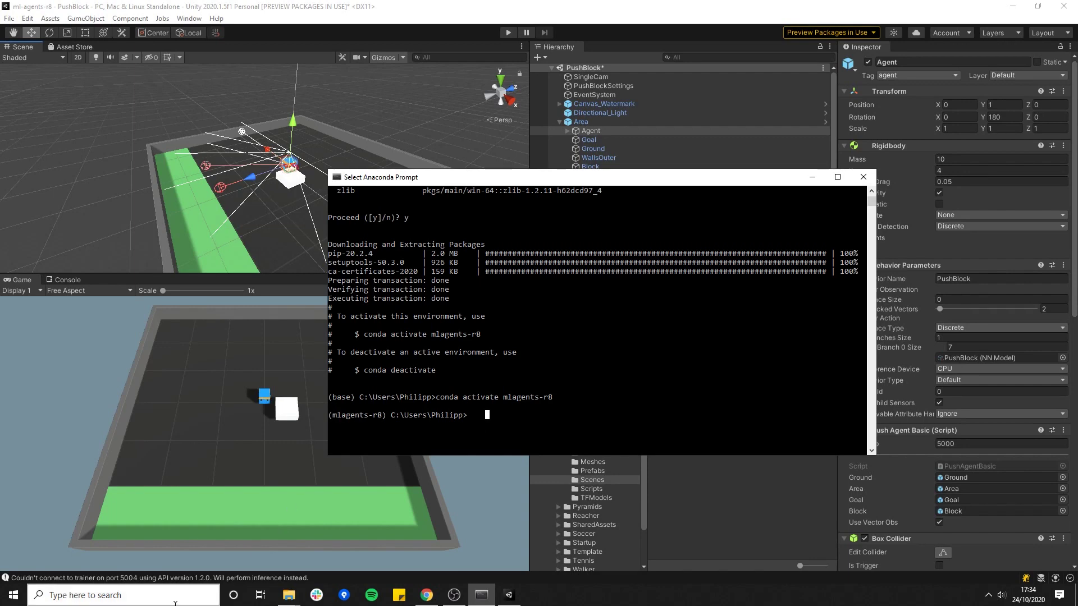
{"action": "left_click", "coordinate": [192, 597]}
{"action": "type", "text": "ana"}
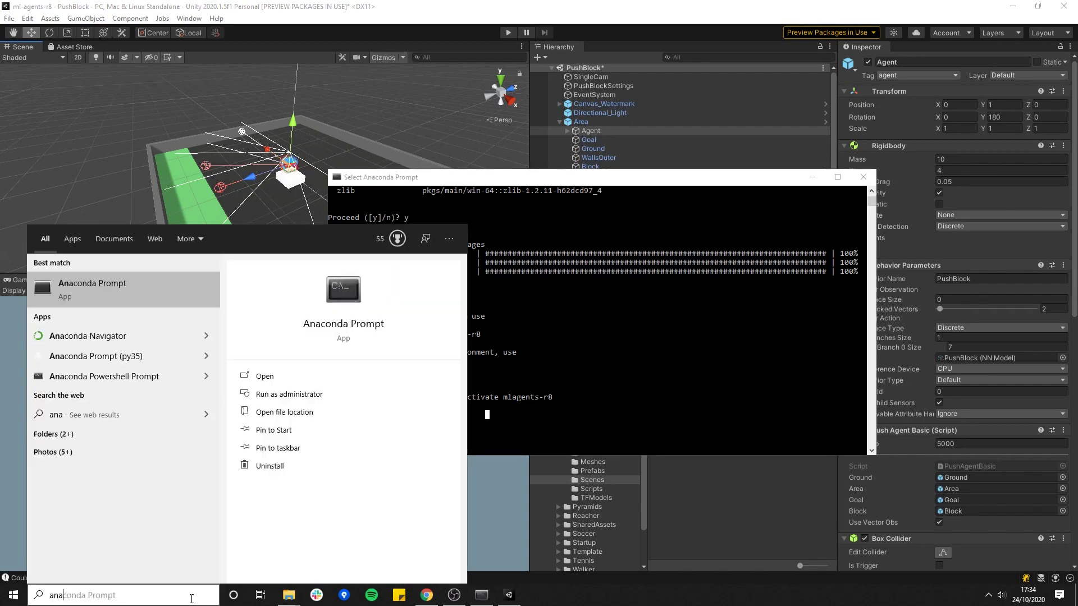
{"action": "left_click", "coordinate": [464, 185]}
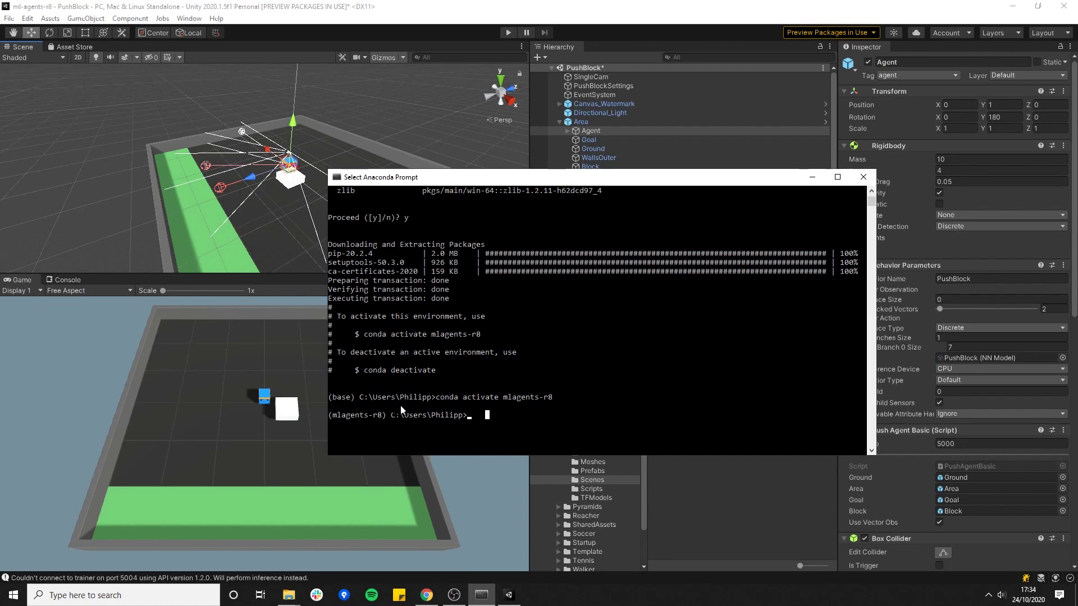
{"action": "left_click_drag", "start_coordinate": [437, 397], "coordinate": [552, 398]}
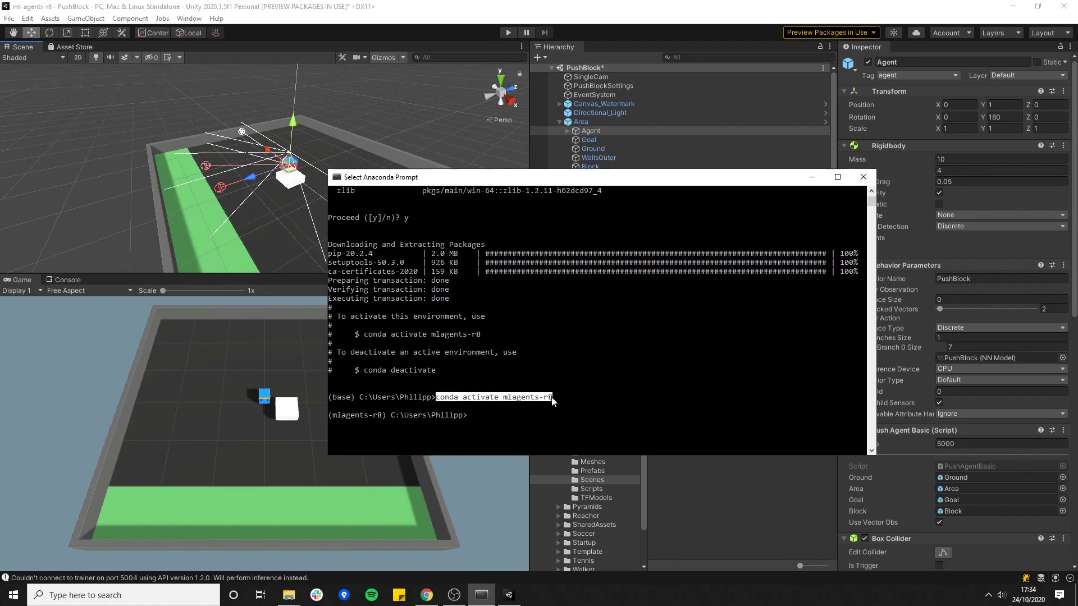
{"action": "right_click", "coordinate": [553, 412]}
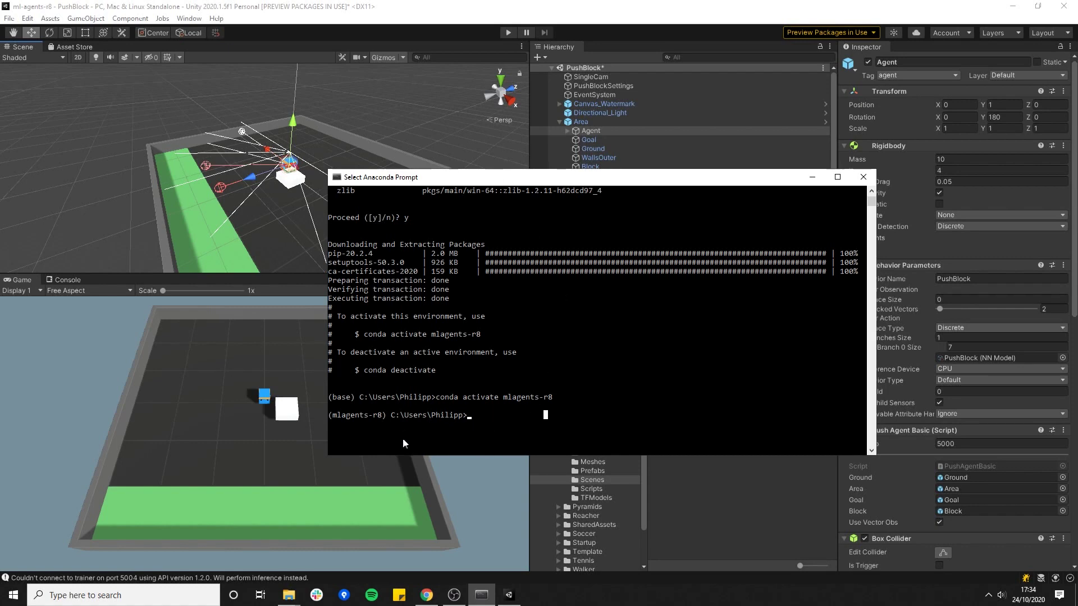
Step: Open the ml-agents repository, then the Release 8 documentation's Installation guide
{"action": "mouse_move", "coordinate": [423, 596]}
{"action": "left_click", "coordinate": [432, 501]}
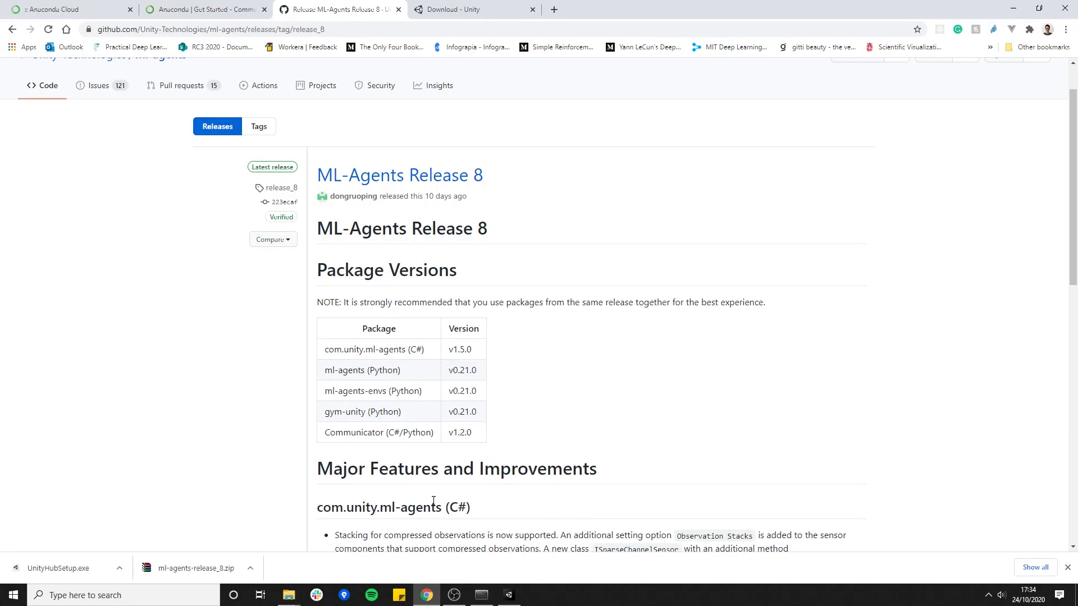
{"action": "scroll", "coordinate": [423, 188], "scroll_direction": "up", "scroll_amount": 1}
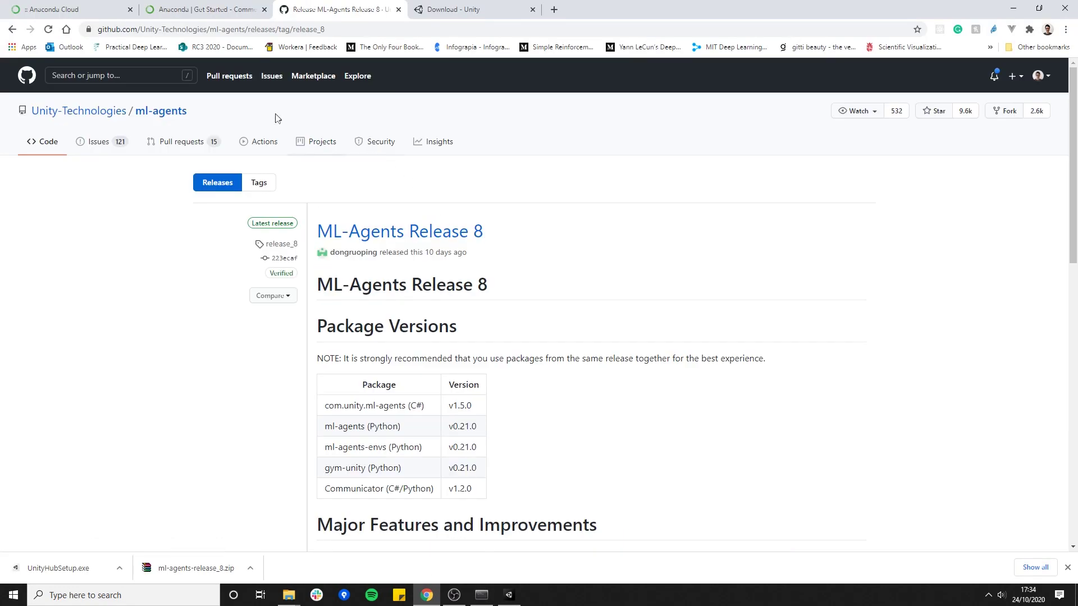
{"action": "left_click", "coordinate": [161, 111]}
{"action": "scroll", "coordinate": [441, 177], "scroll_direction": "down", "scroll_amount": 10}
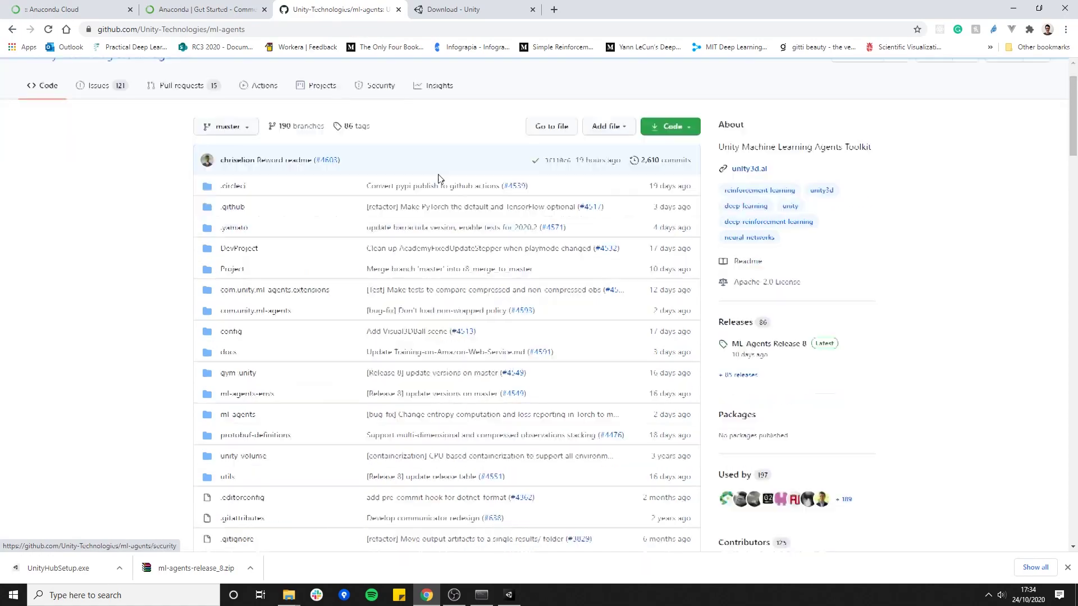
{"action": "scroll", "coordinate": [443, 183], "scroll_direction": "down", "scroll_amount": 20}
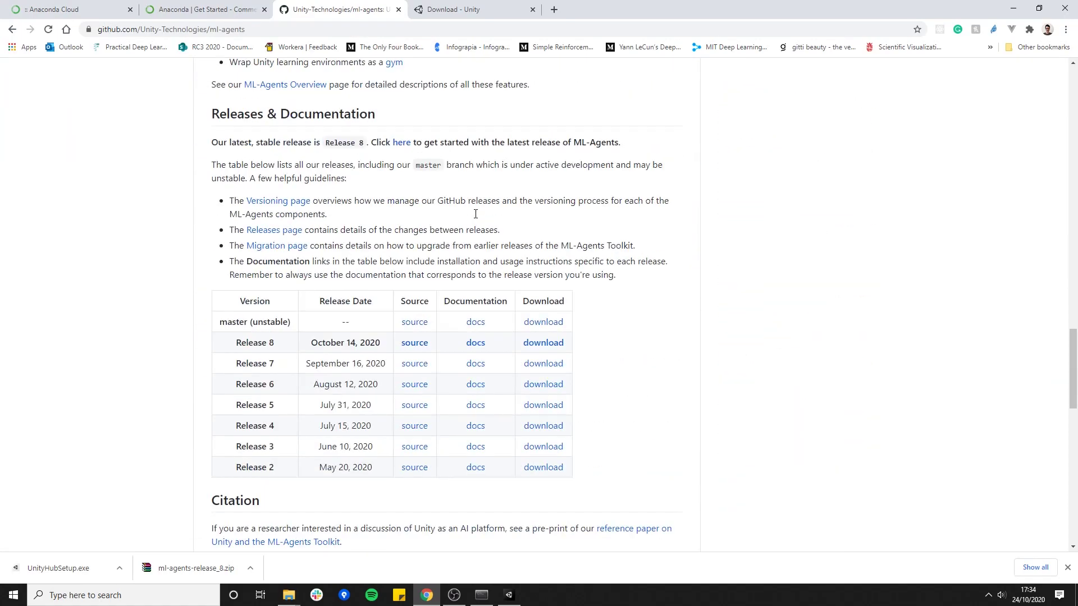
{"action": "scroll", "coordinate": [475, 218], "scroll_direction": "down", "scroll_amount": 1}
{"action": "left_click", "coordinate": [474, 286]}
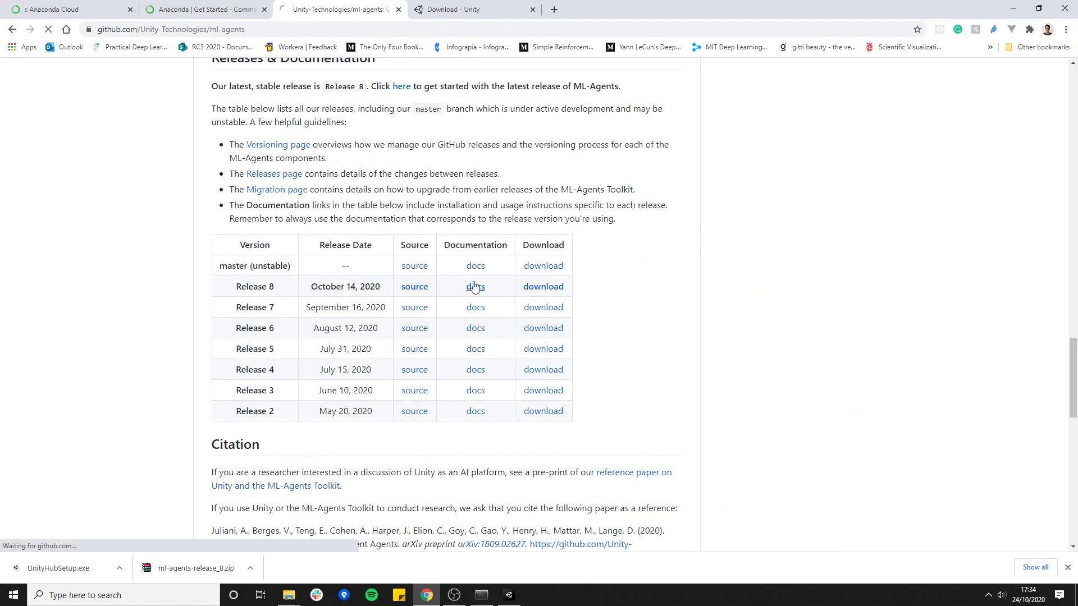
{"action": "scroll", "coordinate": [474, 283], "scroll_direction": "down", "scroll_amount": 2}
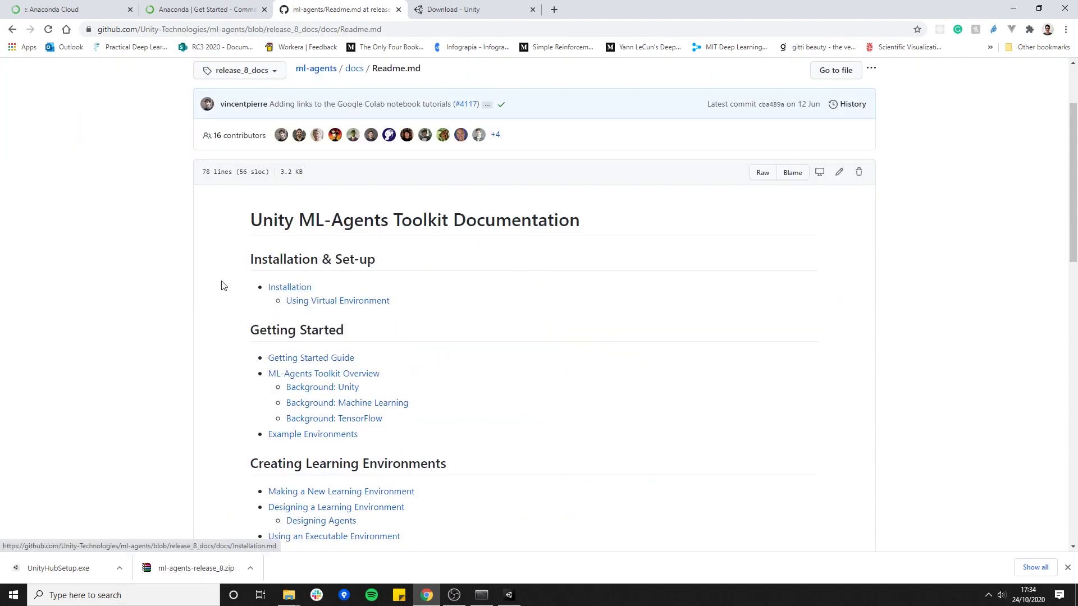
{"action": "left_click", "coordinate": [288, 287]}
{"action": "scroll", "coordinate": [502, 264], "scroll_direction": "down", "scroll_amount": 7}
{"action": "scroll", "coordinate": [502, 263], "scroll_direction": "down", "scroll_amount": 9}
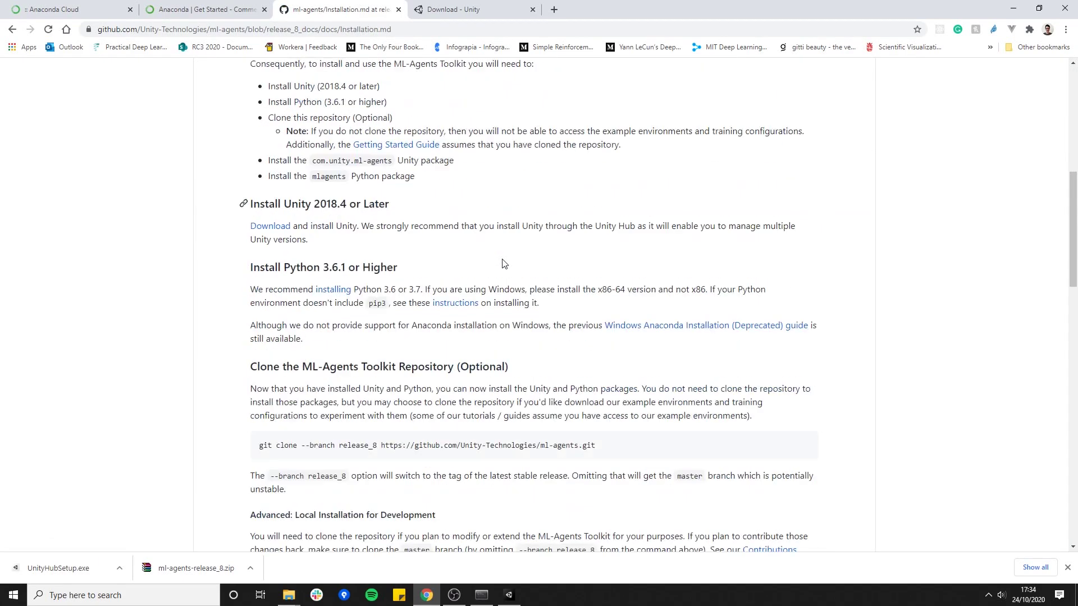
{"action": "scroll", "coordinate": [502, 263], "scroll_direction": "down", "scroll_amount": 9}
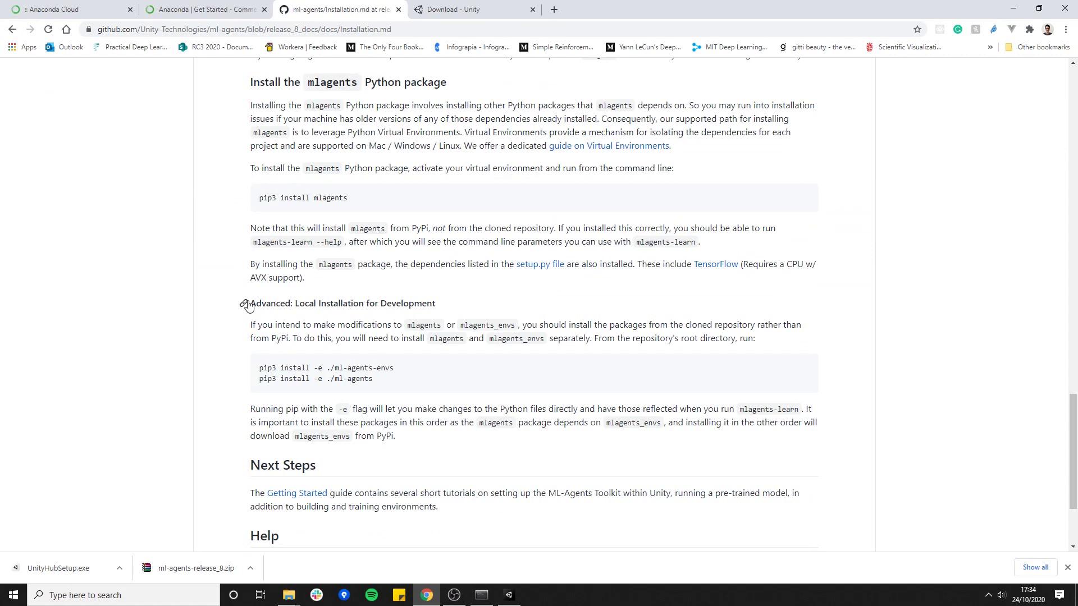
Step: Compare the pip3 install -e commands with the ml-agents and ml-agents-envs folders in ml-agents-release_8
{"action": "left_click_drag", "start_coordinate": [384, 380], "coordinate": [258, 372]}
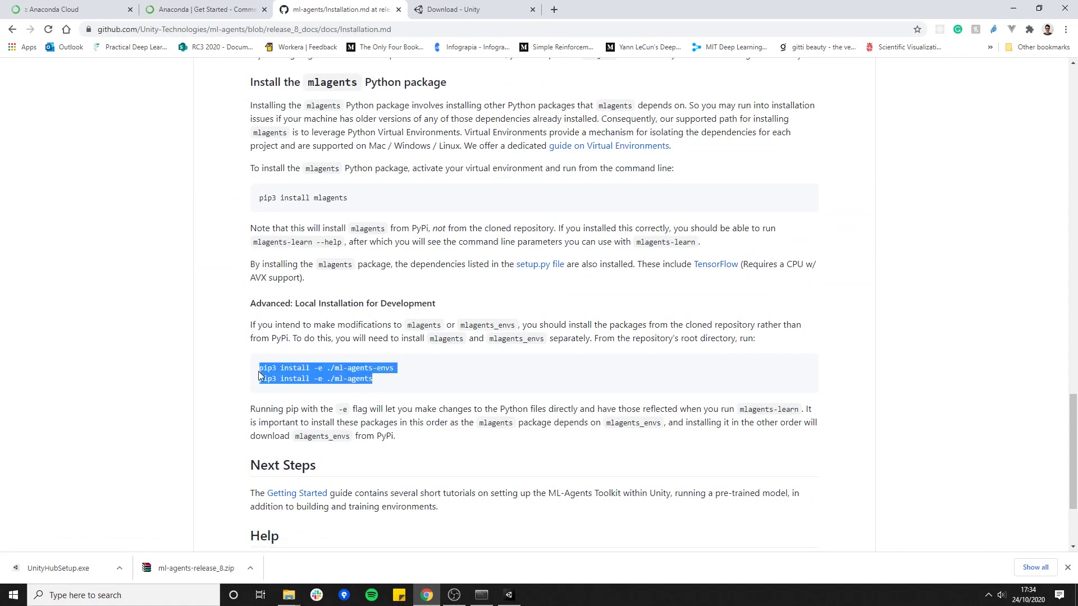
{"action": "left_click", "coordinate": [384, 382]}
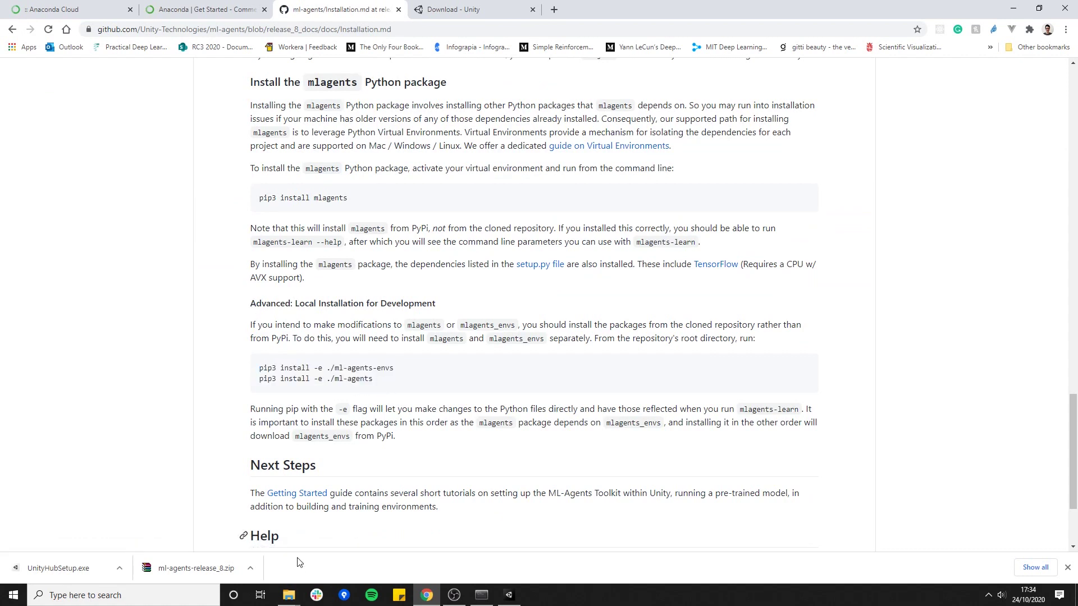
{"action": "mouse_move", "coordinate": [289, 594]}
{"action": "left_click", "coordinate": [323, 536]}
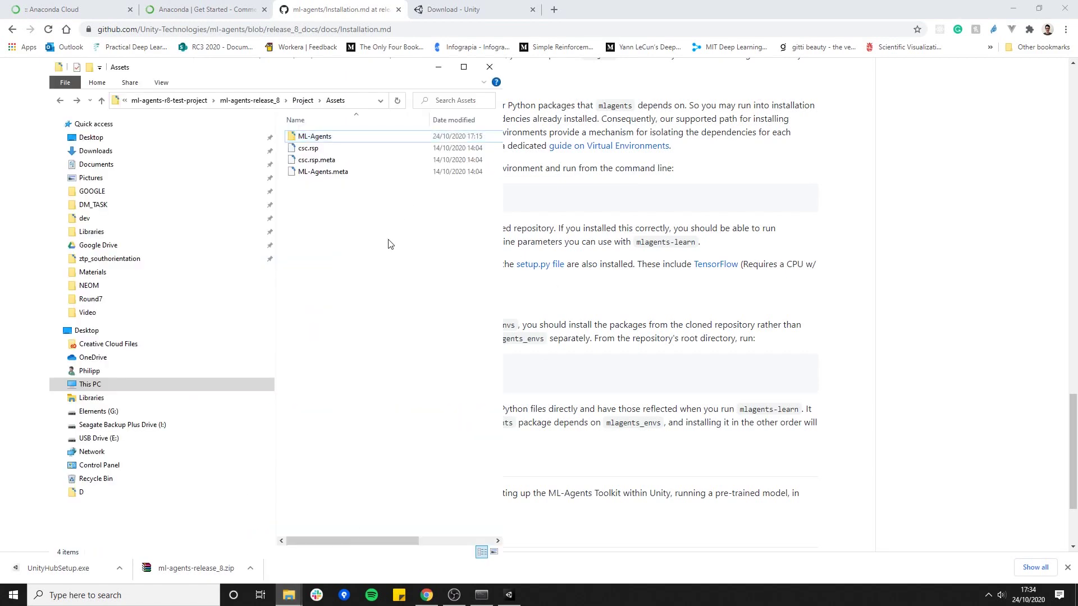
{"action": "left_click", "coordinate": [250, 99]}
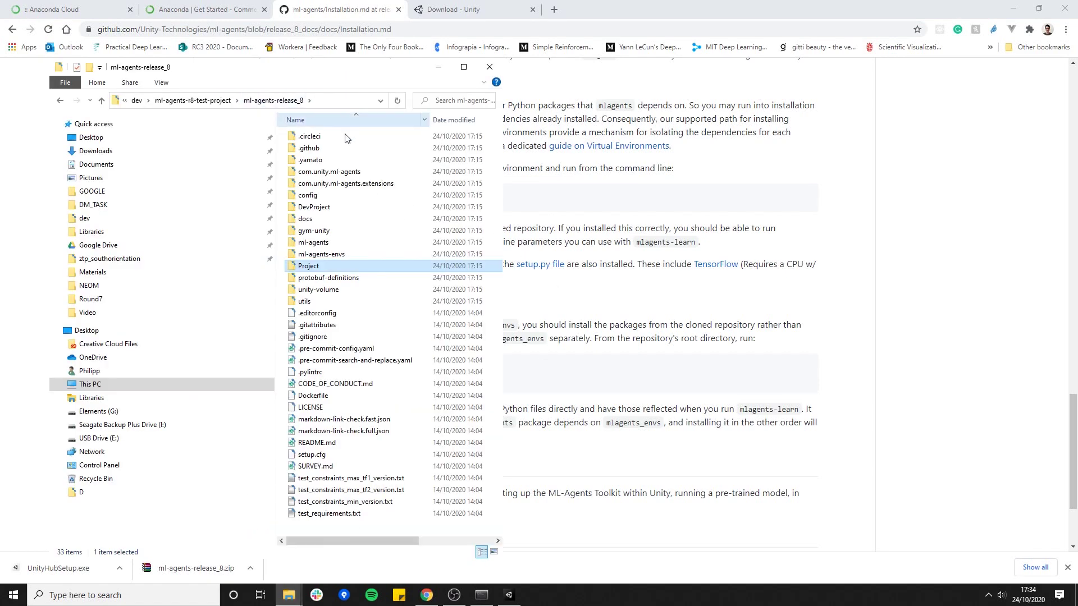
{"action": "left_click", "coordinate": [343, 254]}
{"action": "left_click", "coordinate": [334, 243], "text": "shift"}
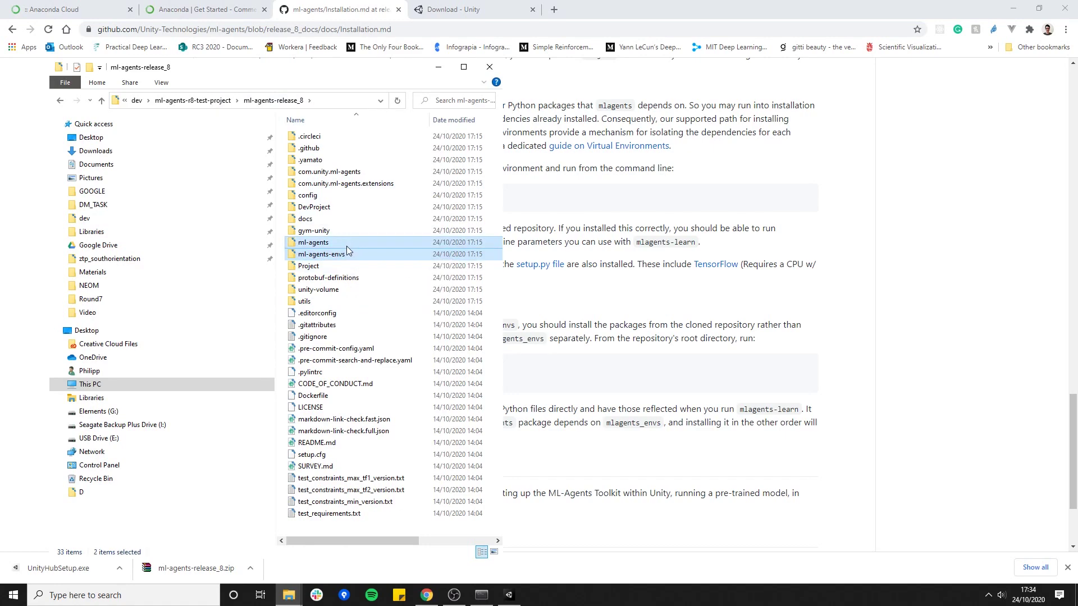
{"action": "left_click", "coordinate": [438, 67]}
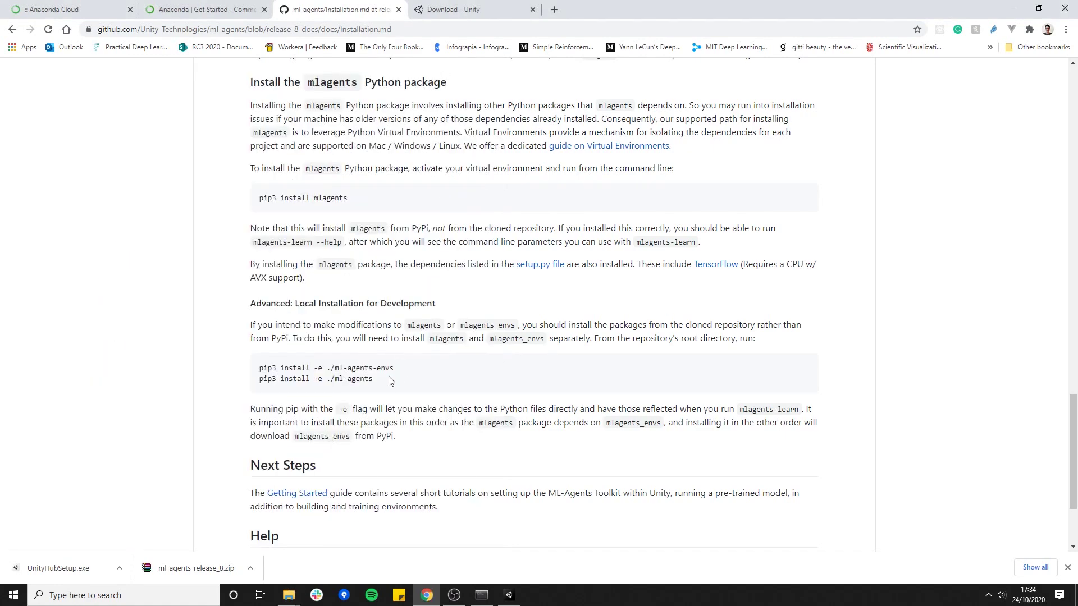
Step: Select and copy the 'pip3 install mlagents' command from the guide
{"action": "left_click_drag", "start_coordinate": [382, 382], "coordinate": [260, 368]}
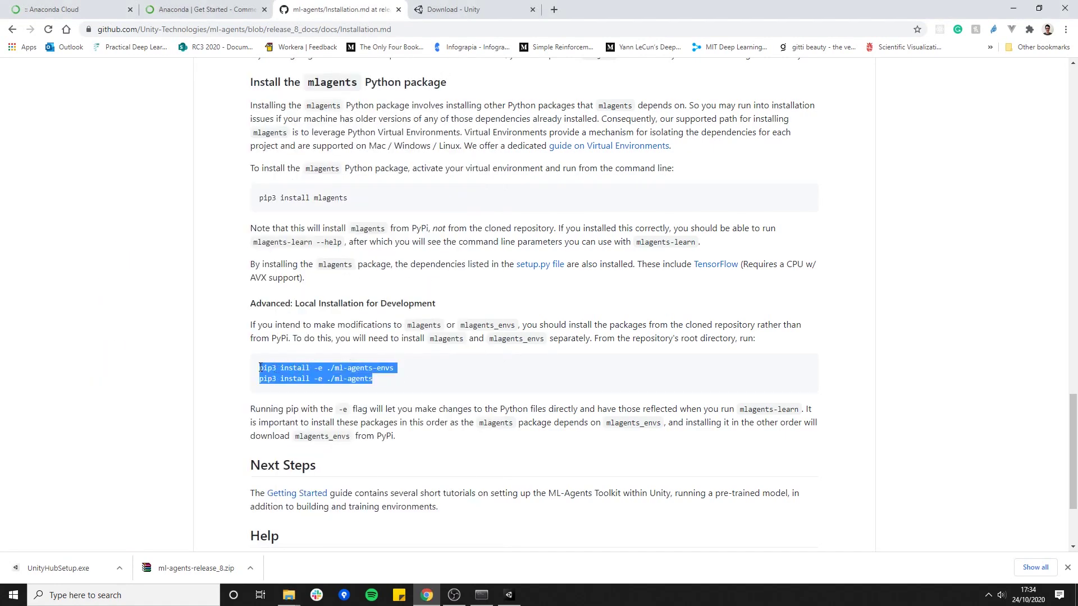
{"action": "left_click", "coordinate": [359, 374]}
{"action": "left_click_drag", "start_coordinate": [375, 381], "coordinate": [261, 370]}
{"action": "left_click", "coordinate": [414, 374]}
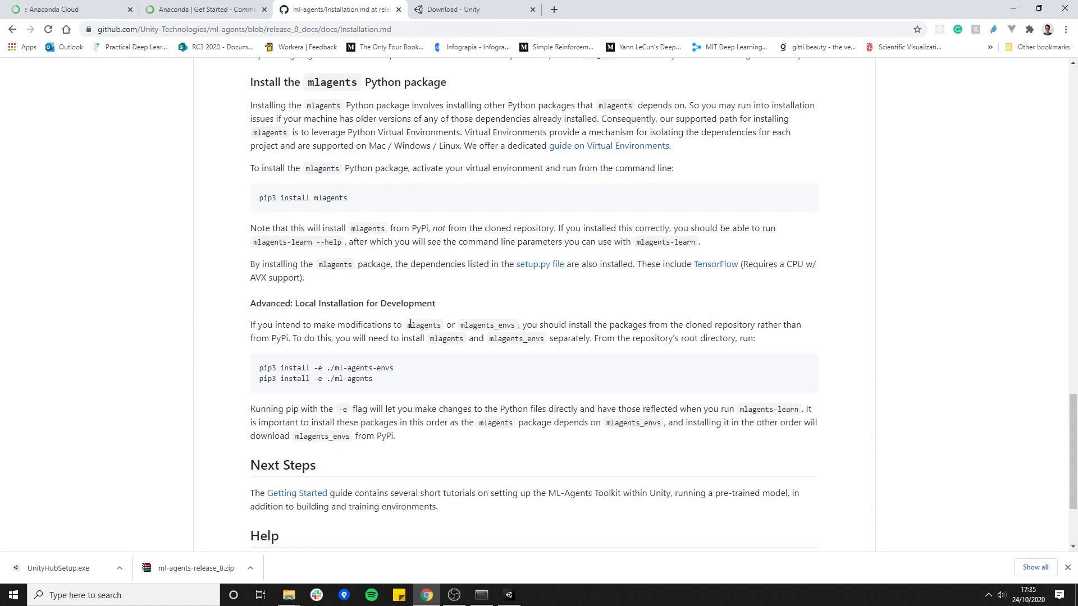
{"action": "left_click_drag", "start_coordinate": [410, 324], "coordinate": [438, 325]}
{"action": "left_click", "coordinate": [355, 199]}
{"action": "left_click_drag", "start_coordinate": [360, 201], "coordinate": [260, 206]}
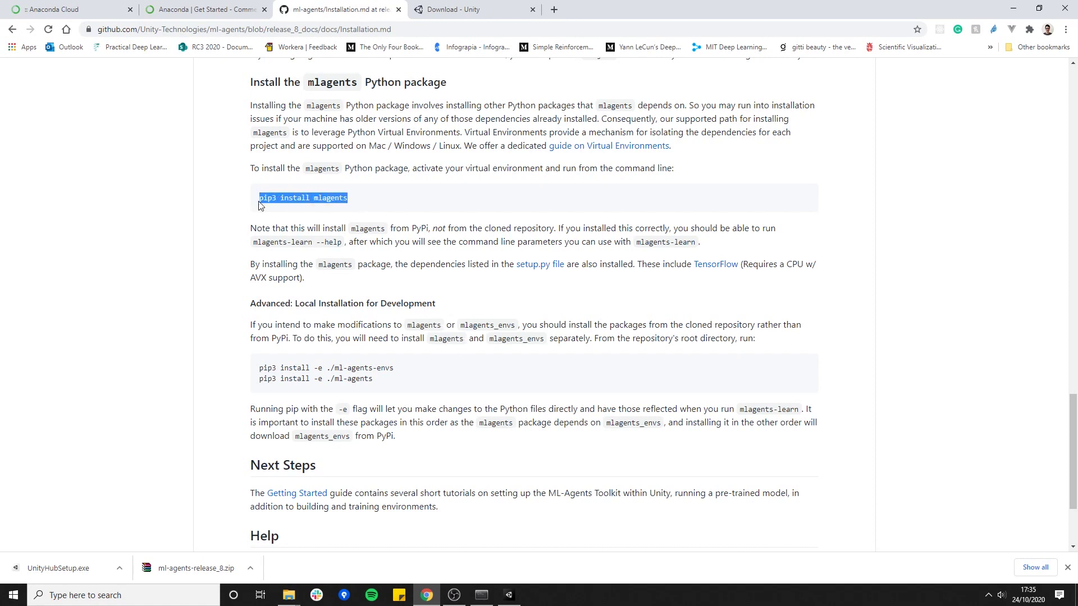
{"action": "left_click_drag", "start_coordinate": [352, 197], "coordinate": [260, 198]}
{"action": "key", "text": "super+c"}
{"action": "mouse_move", "coordinate": [482, 602]}
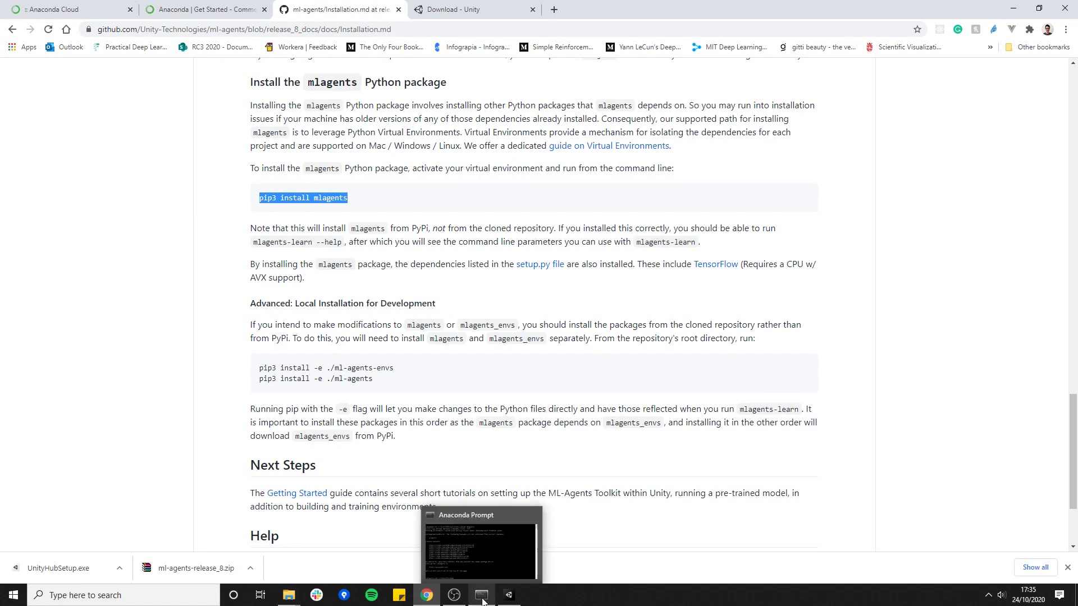
Step: Paste and run 'pip3 install mlagents' in the mlagents-r8 prompt, then return to the guide
{"action": "left_click", "coordinate": [475, 554]}
{"action": "right_click", "coordinate": [606, 466]}
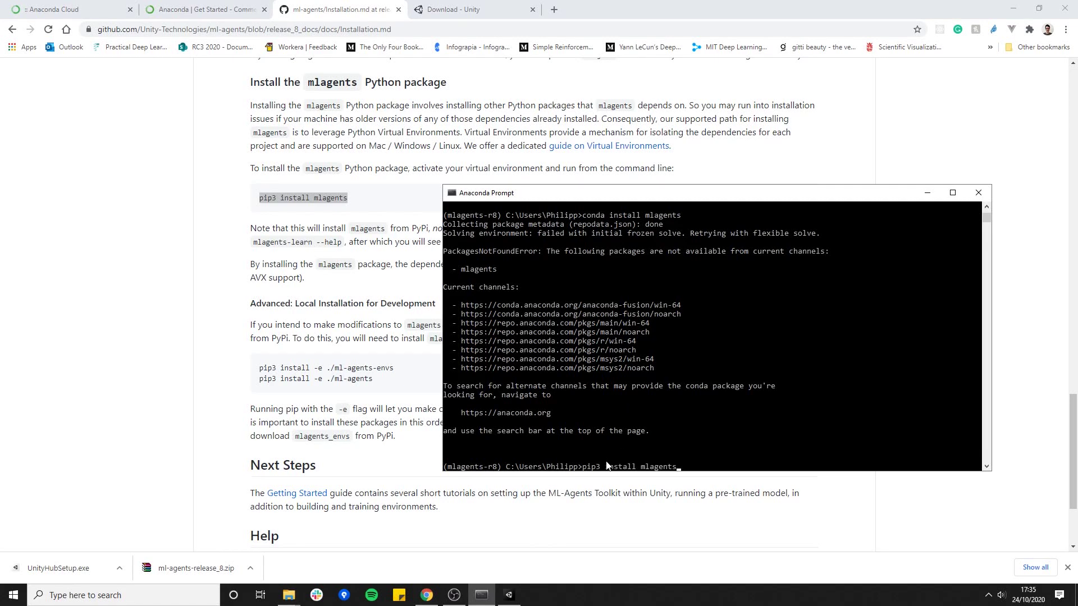
{"action": "key", "text": "Return"}
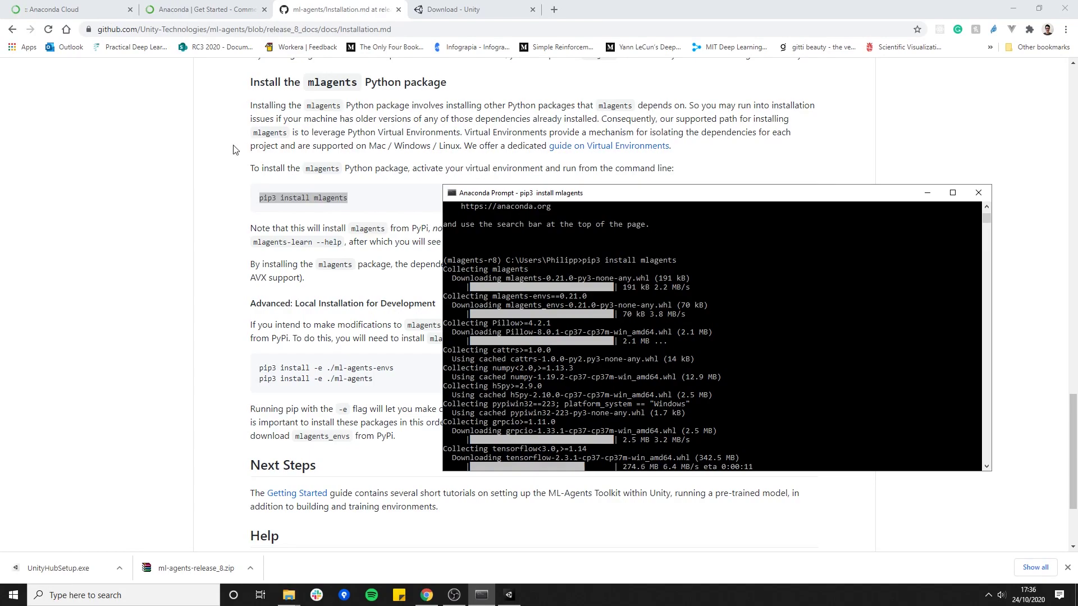
{"action": "left_click", "coordinate": [347, 106]}
Step: Review the Installation guide's Python section and check on the running mlagents install
{"action": "scroll", "coordinate": [230, 169], "scroll_direction": "up", "scroll_amount": 3}
{"action": "scroll", "coordinate": [230, 183], "scroll_direction": "up", "scroll_amount": 6}
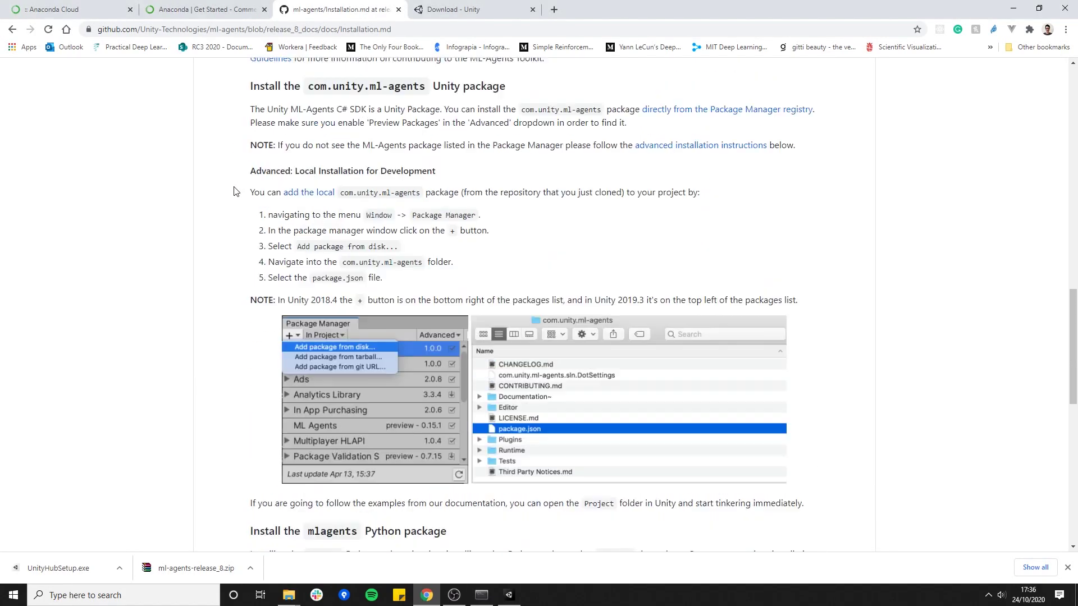
{"action": "scroll", "coordinate": [234, 191], "scroll_direction": "up", "scroll_amount": 3}
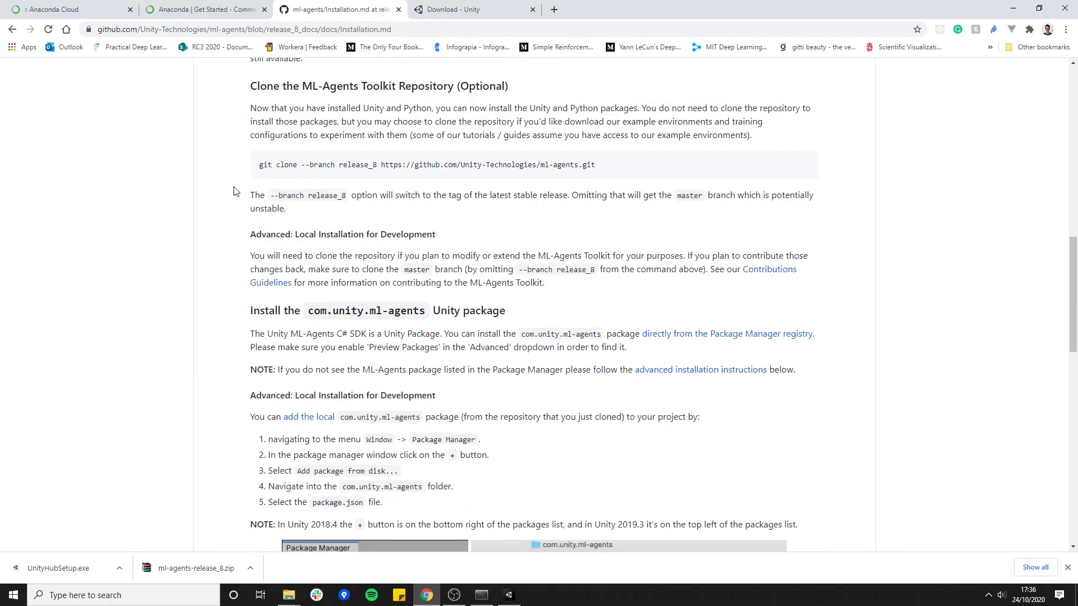
{"action": "scroll", "coordinate": [234, 191], "scroll_direction": "up", "scroll_amount": 5}
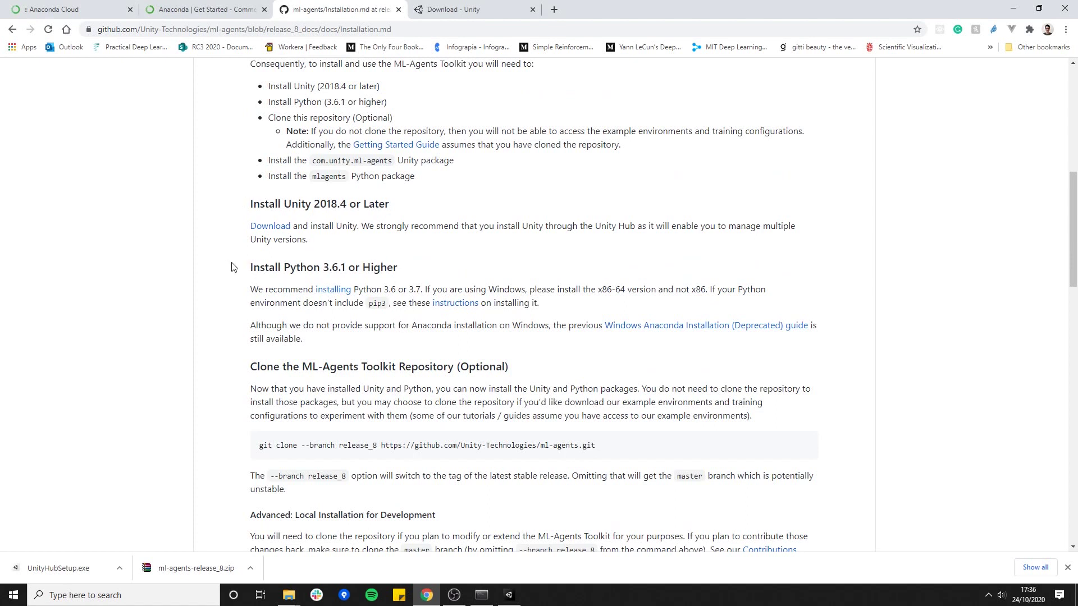
{"action": "left_click_drag", "start_coordinate": [229, 269], "coordinate": [480, 346]}
{"action": "left_click", "coordinate": [380, 314]}
{"action": "left_click_drag", "start_coordinate": [309, 303], "coordinate": [410, 308]}
{"action": "left_click", "coordinate": [396, 314]}
{"action": "scroll", "coordinate": [452, 315], "scroll_direction": "down", "scroll_amount": 10}
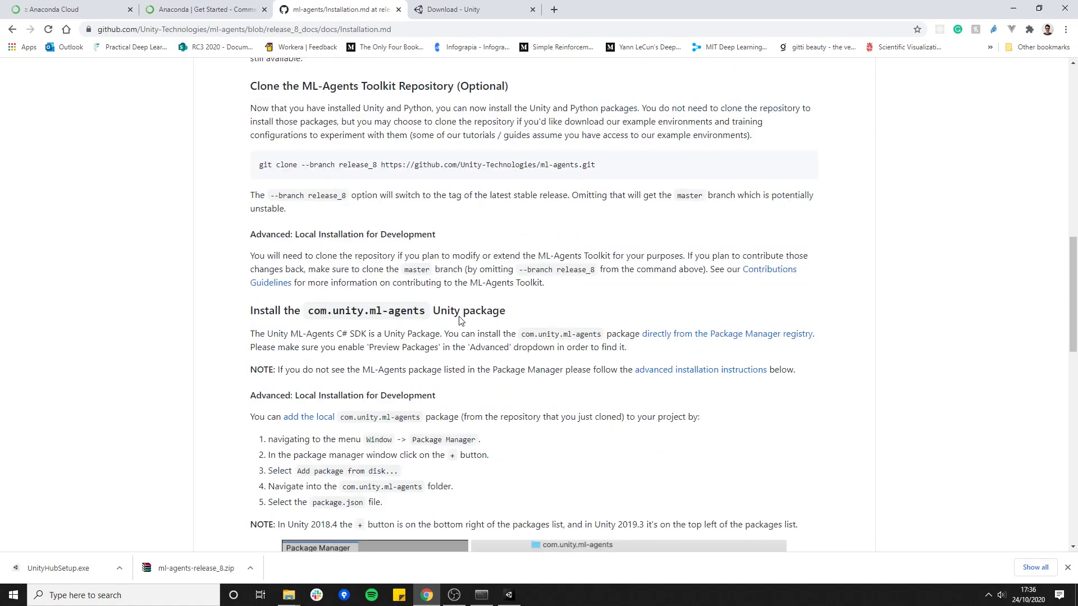
{"action": "scroll", "coordinate": [459, 321], "scroll_direction": "down", "scroll_amount": 8}
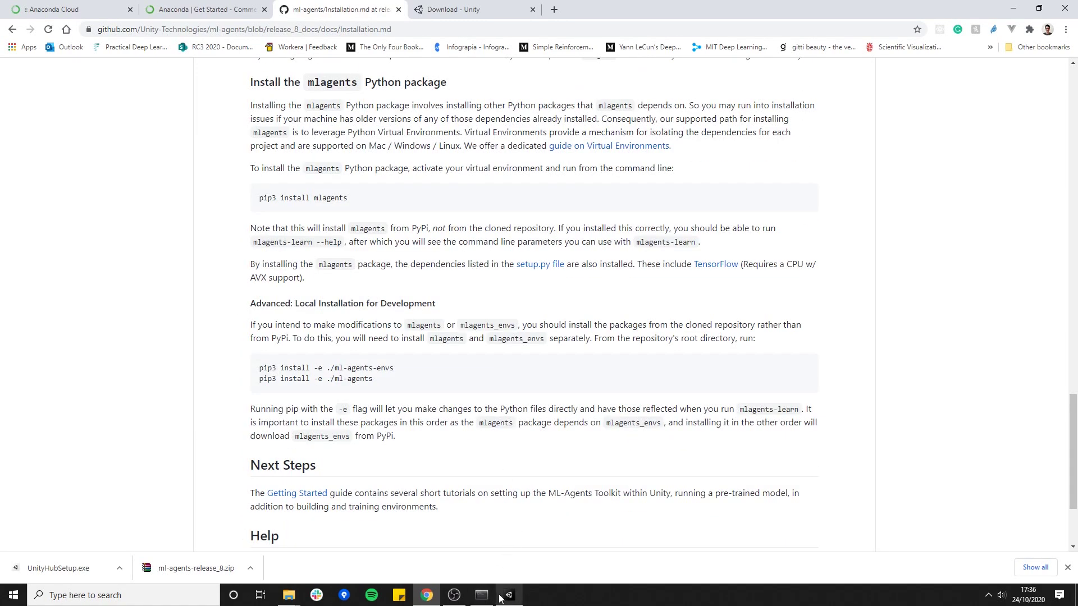
{"action": "left_click", "coordinate": [482, 595]}
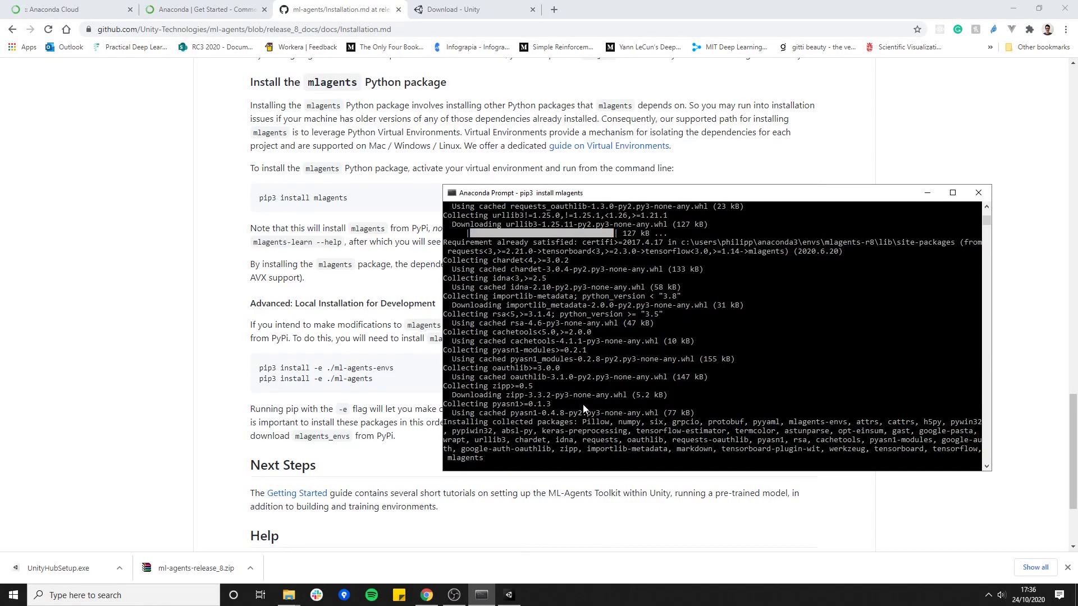
{"action": "left_click", "coordinate": [224, 312]}
{"action": "scroll", "coordinate": [223, 312], "scroll_direction": "down", "scroll_amount": 3}
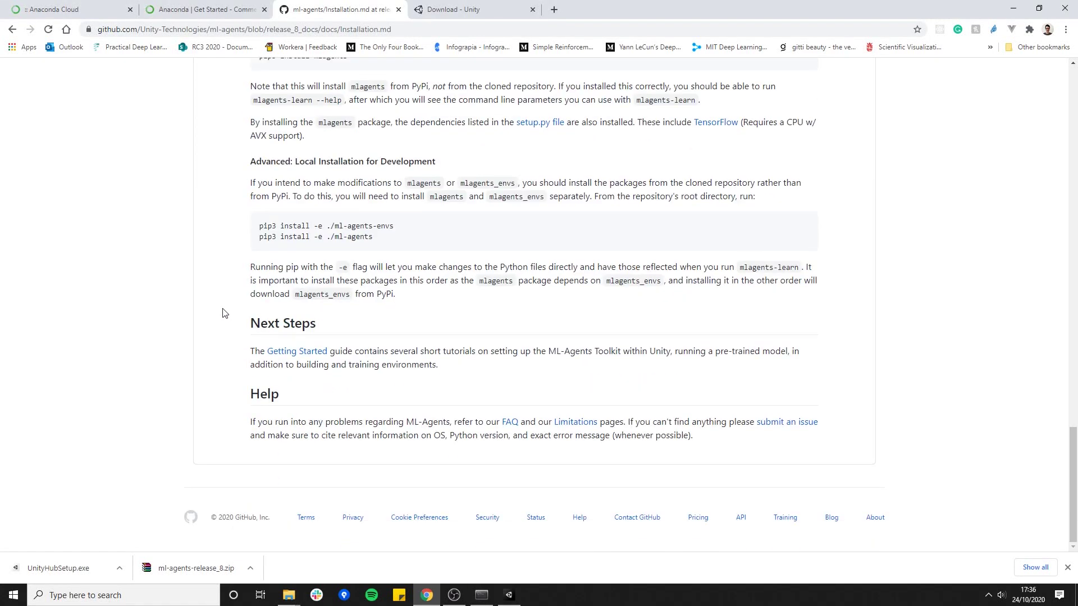
Step: In the Getting Started guide, copy 'mlagents-learn config/ppo/3DBall.yaml --run-id=first3DBallRun'
{"action": "left_click", "coordinate": [300, 353]}
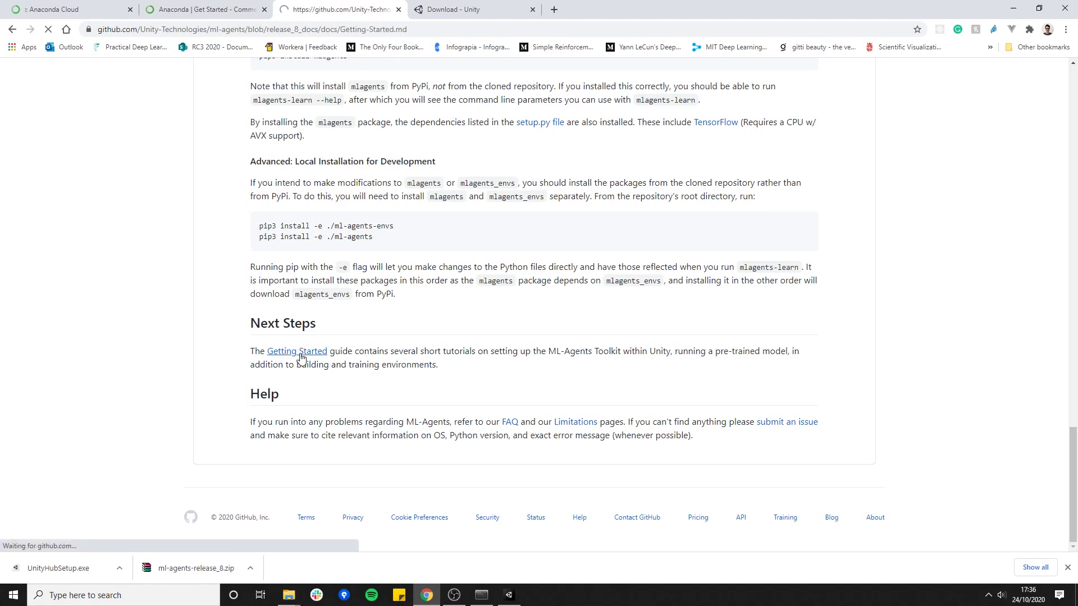
{"action": "scroll", "coordinate": [234, 306], "scroll_direction": "down", "scroll_amount": 10}
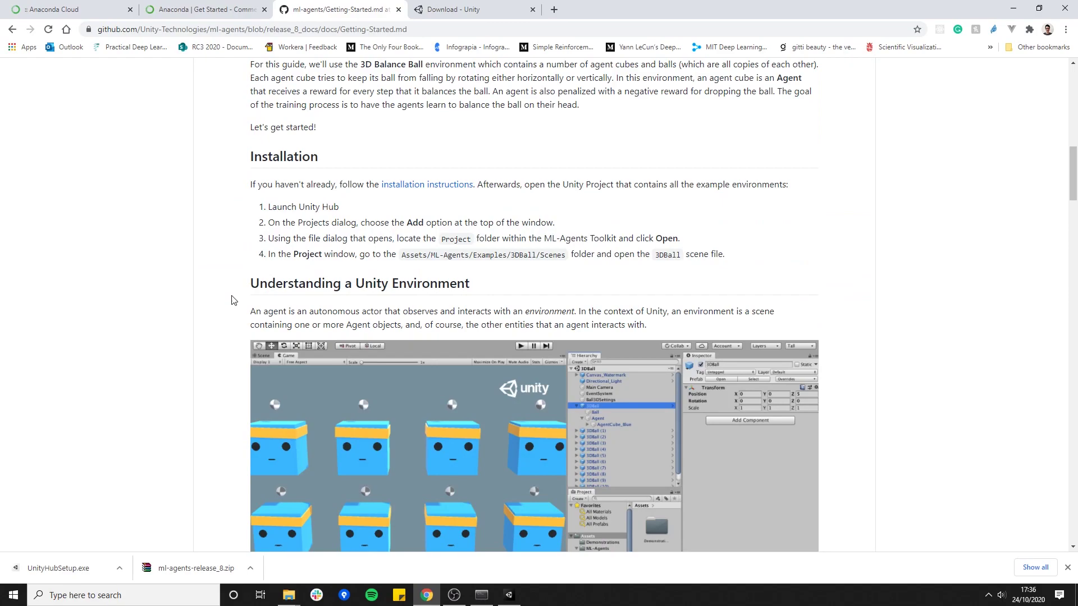
{"action": "scroll", "coordinate": [234, 300], "scroll_direction": "down", "scroll_amount": 20}
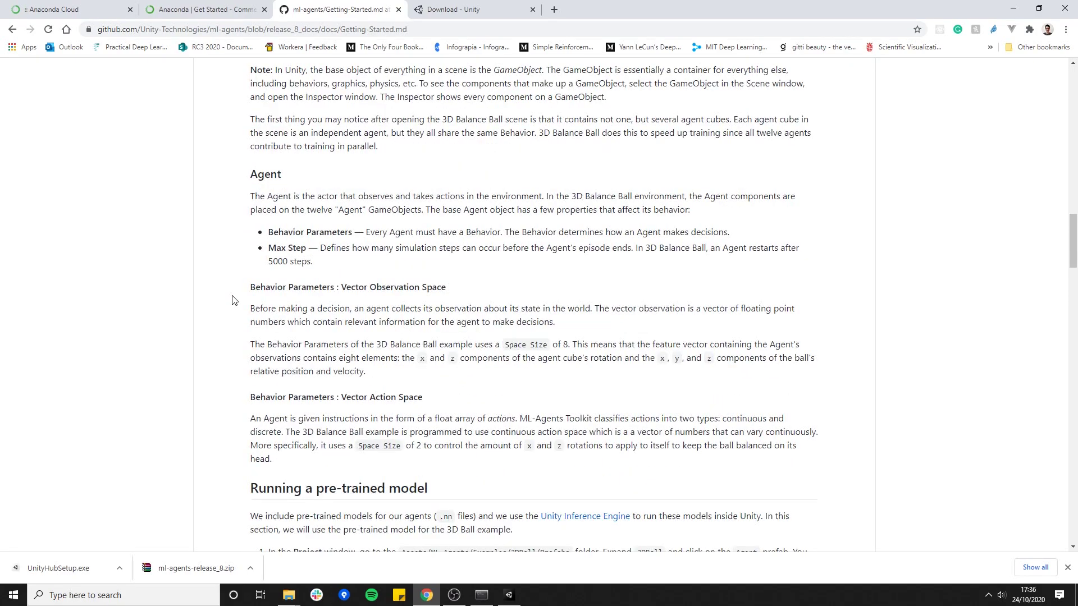
{"action": "scroll", "coordinate": [233, 301], "scroll_direction": "down", "scroll_amount": 9}
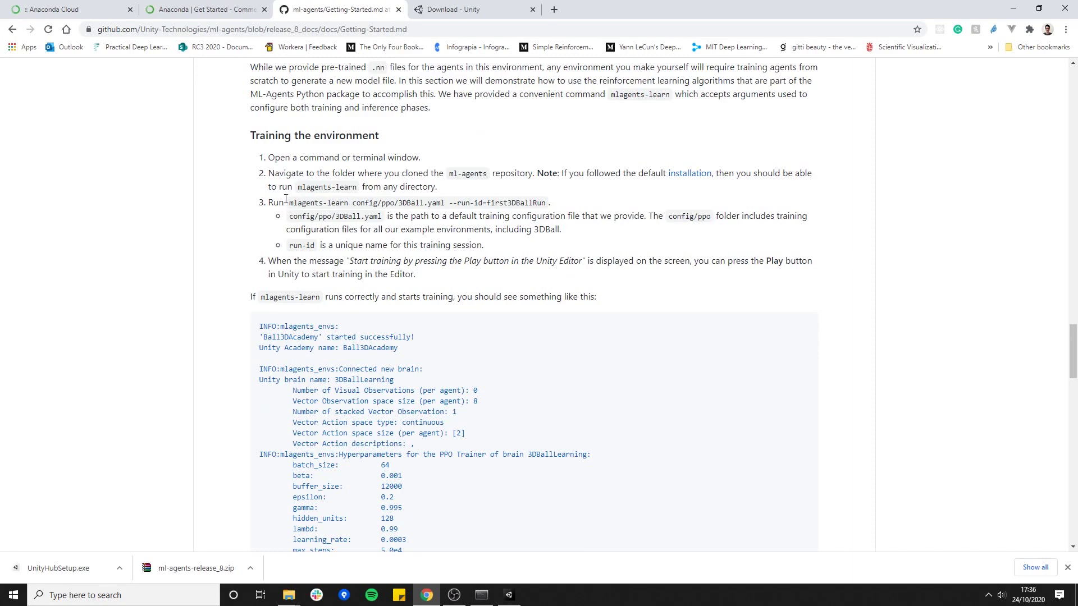
{"action": "left_click_drag", "start_coordinate": [290, 202], "coordinate": [546, 203]}
{"action": "key", "text": "ctrl+c"}
{"action": "scroll", "coordinate": [529, 257], "scroll_direction": "up", "scroll_amount": 1}
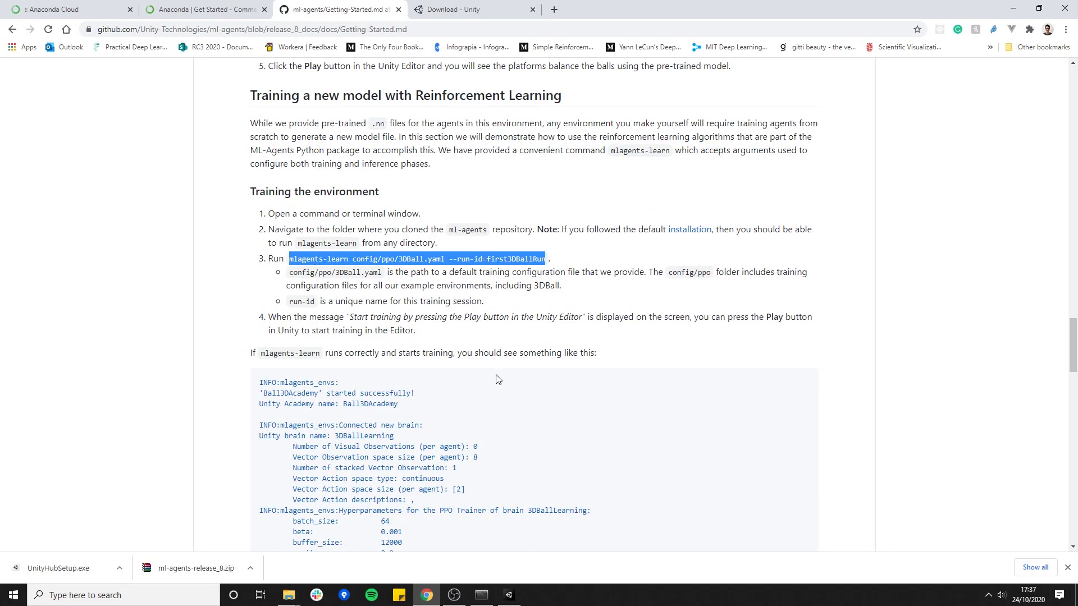
Step: Paste the 3DBall training command into a new Notepad note and confirm the install finished
{"action": "left_click", "coordinate": [160, 603]}
{"action": "type", "text": "notepad"}
{"action": "key", "text": "Return"}
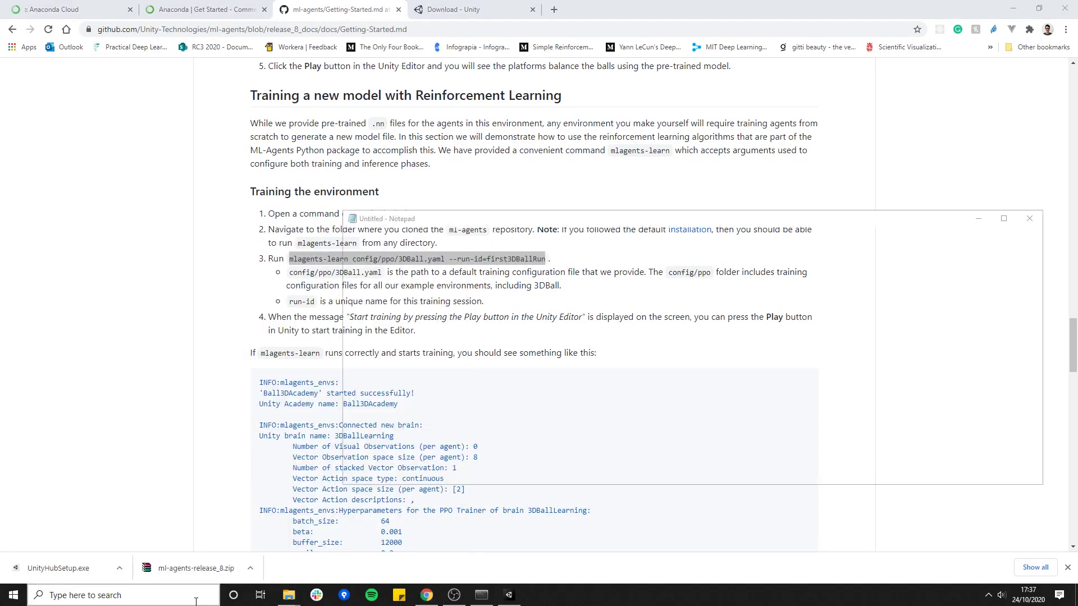
{"action": "key", "text": "ctrl+v"}
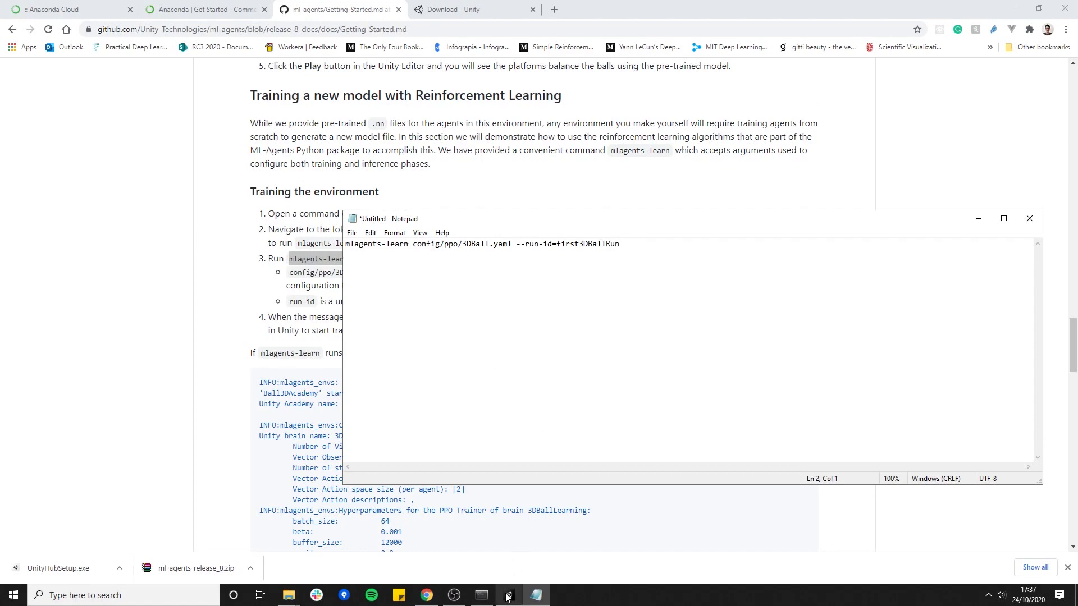
{"action": "left_click", "coordinate": [527, 538]}
{"action": "scroll", "coordinate": [656, 398], "scroll_direction": "down", "scroll_amount": 1}
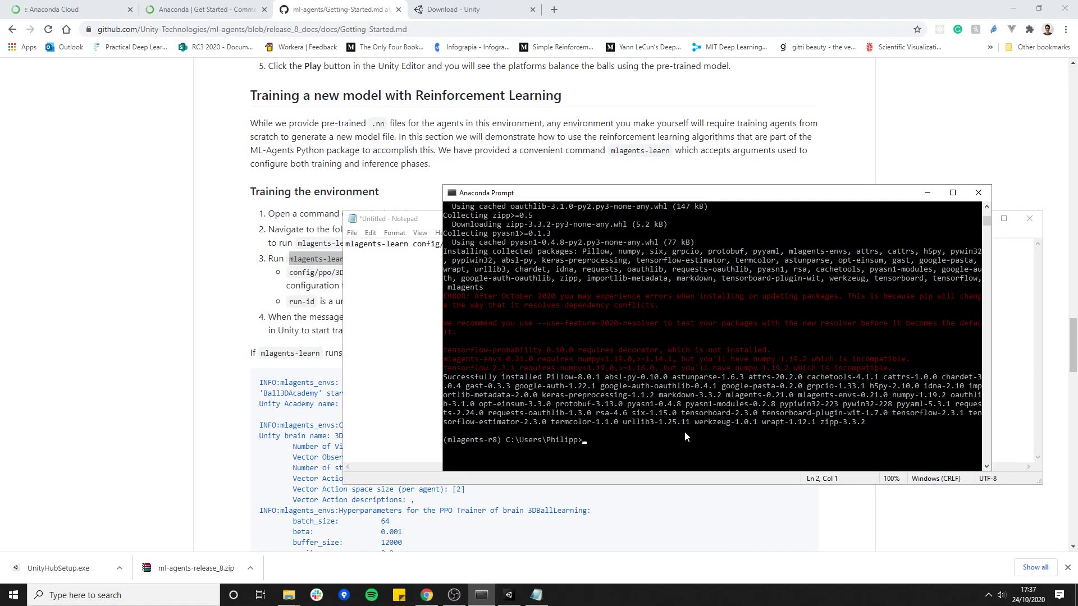
{"action": "left_click", "coordinate": [427, 223]}
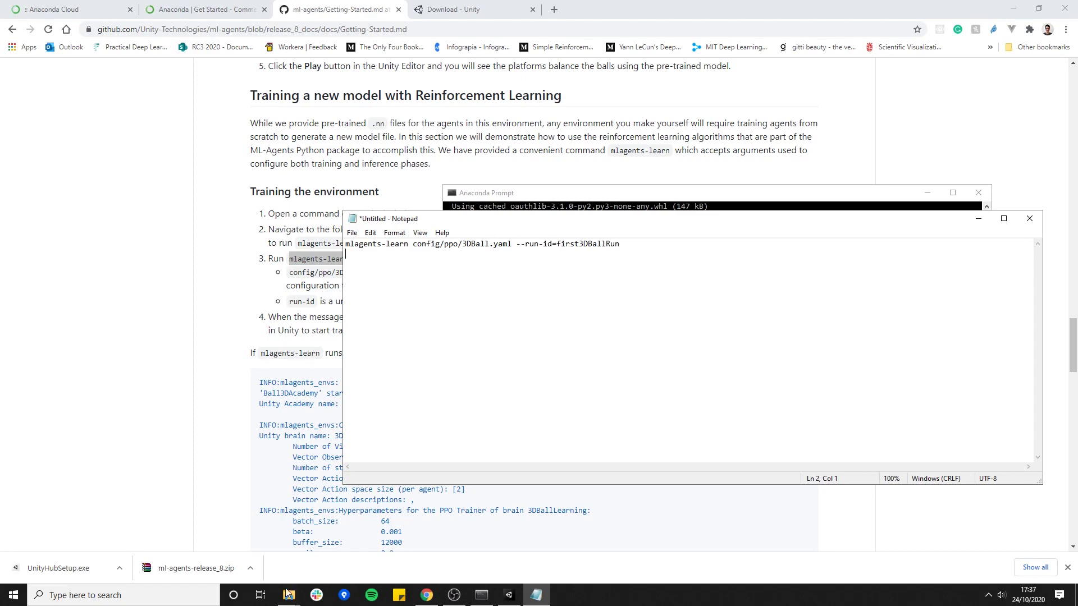
Step: Arrange the folder, Notepad and prompt windows, then open ml-agents-release_8\config\ppo
{"action": "mouse_move", "coordinate": [288, 594]}
{"action": "left_click", "coordinate": [322, 539]}
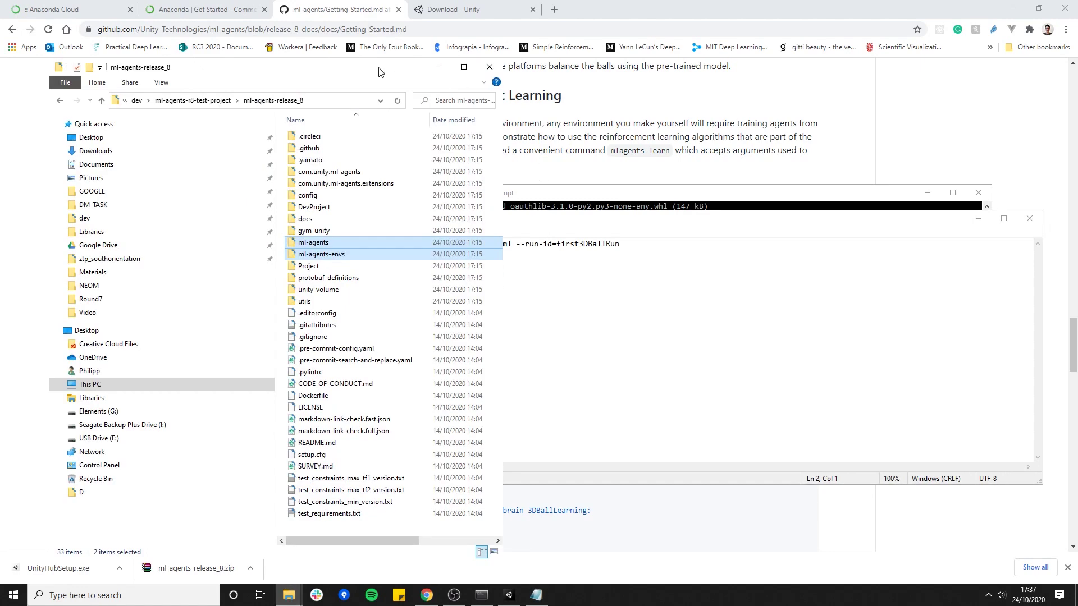
{"action": "left_click_drag", "start_coordinate": [379, 72], "coordinate": [349, 43]}
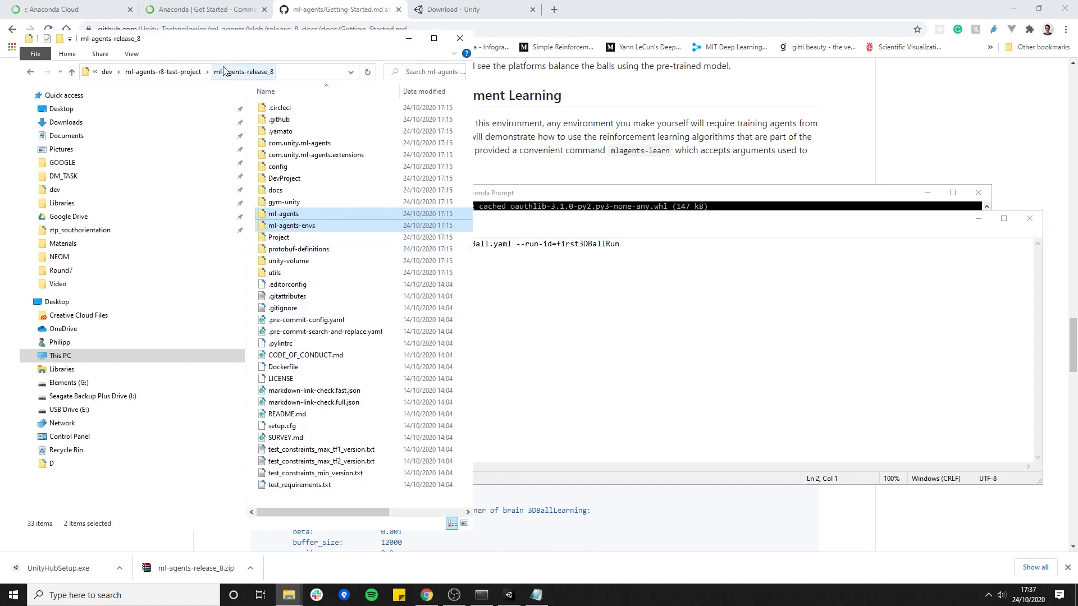
{"action": "left_click_drag", "start_coordinate": [555, 222], "coordinate": [557, 171]}
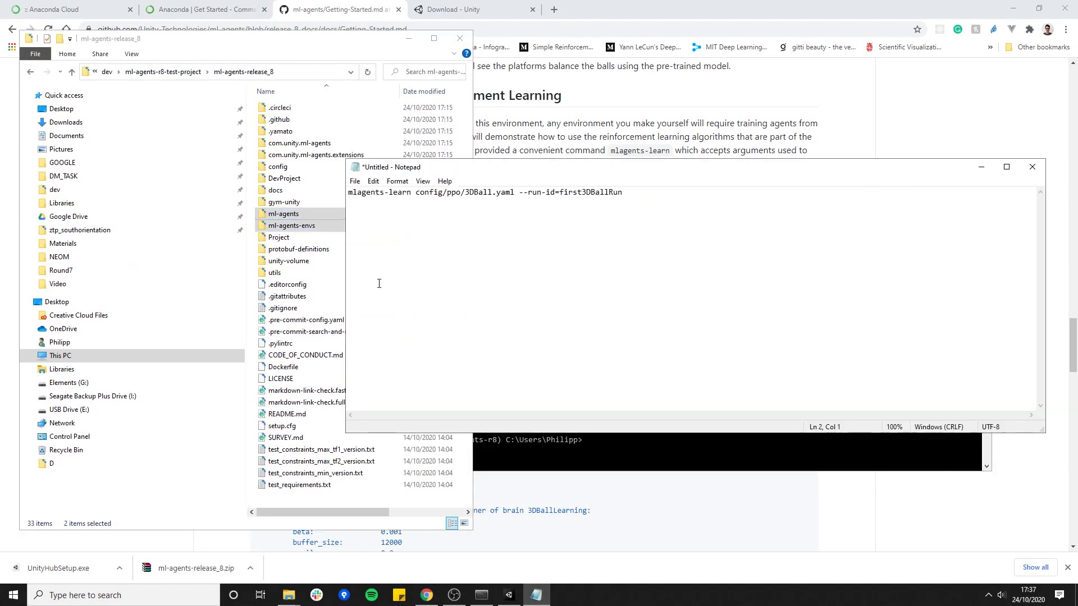
{"action": "left_click_drag", "start_coordinate": [347, 284], "coordinate": [507, 283]}
{"action": "left_click", "coordinate": [280, 237]}
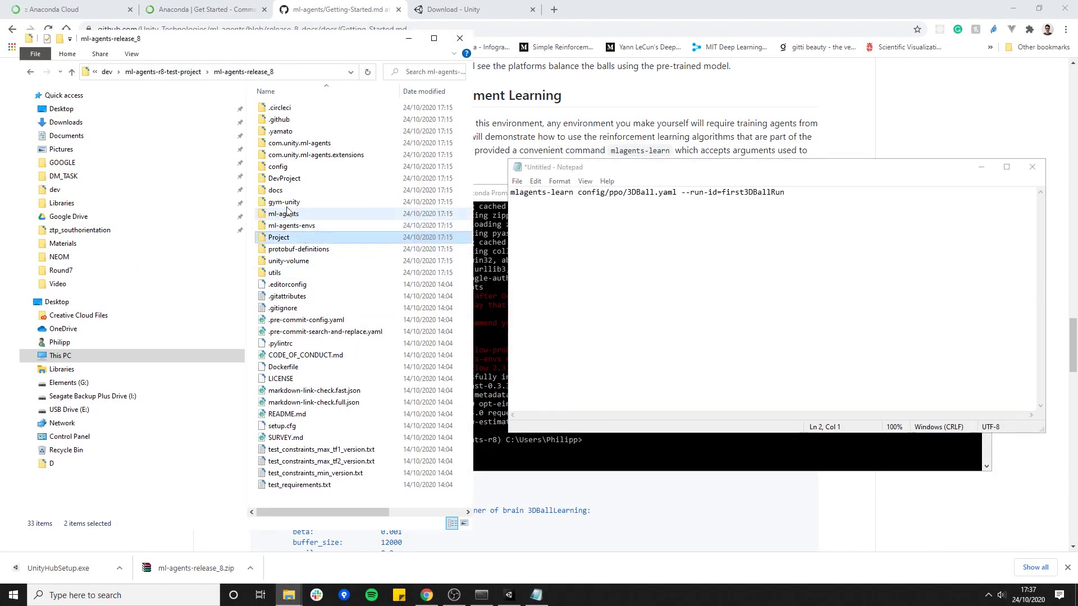
{"action": "double_click", "coordinate": [277, 167]}
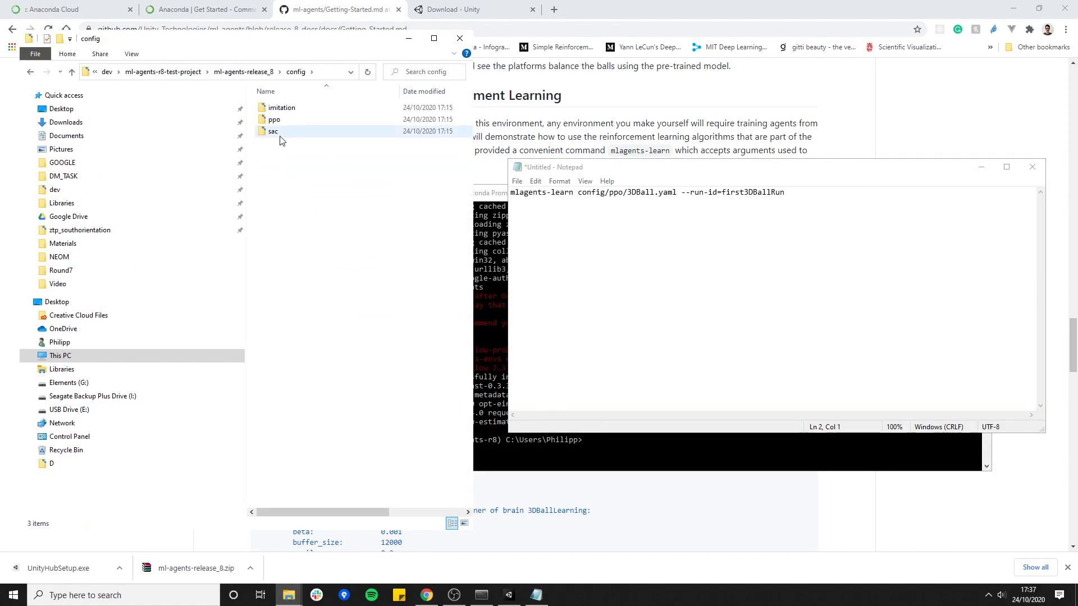
{"action": "double_click", "coordinate": [276, 121]}
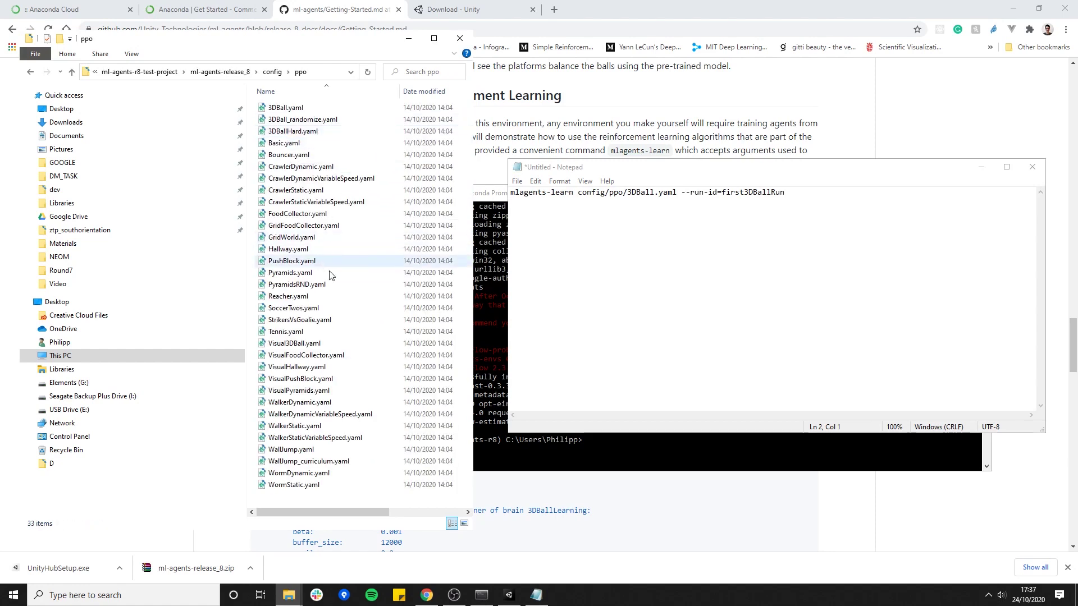
{"action": "left_click", "coordinate": [307, 298]}
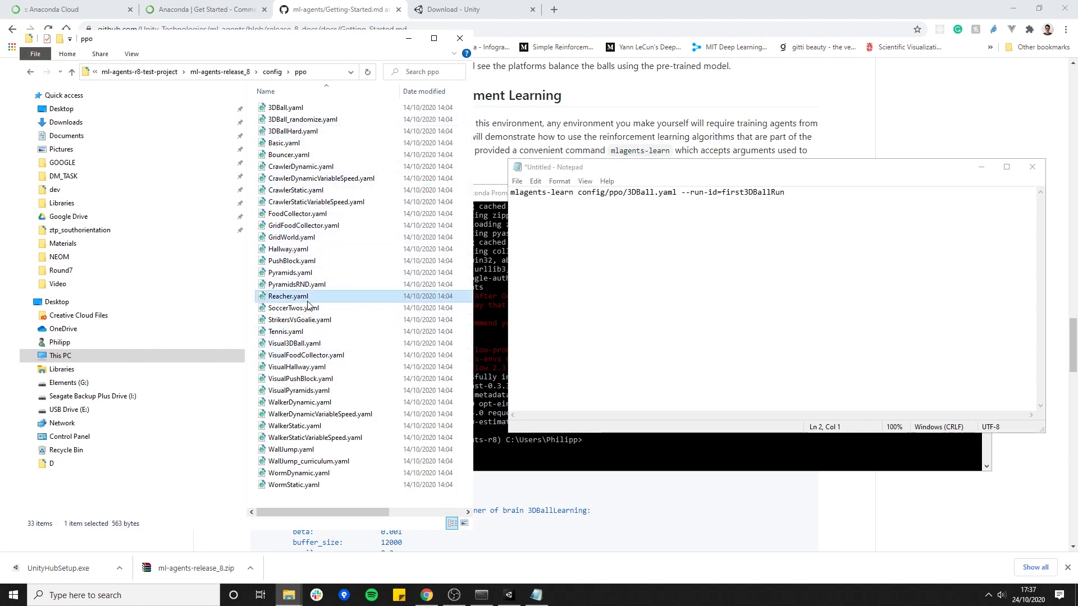
Step: Write line 2 'mlagents-learn config/ppo/PushBlock.yaml --run-id=myPushBlockTraining' from the file name and line 1's prefix
{"action": "left_click", "coordinate": [375, 260]}
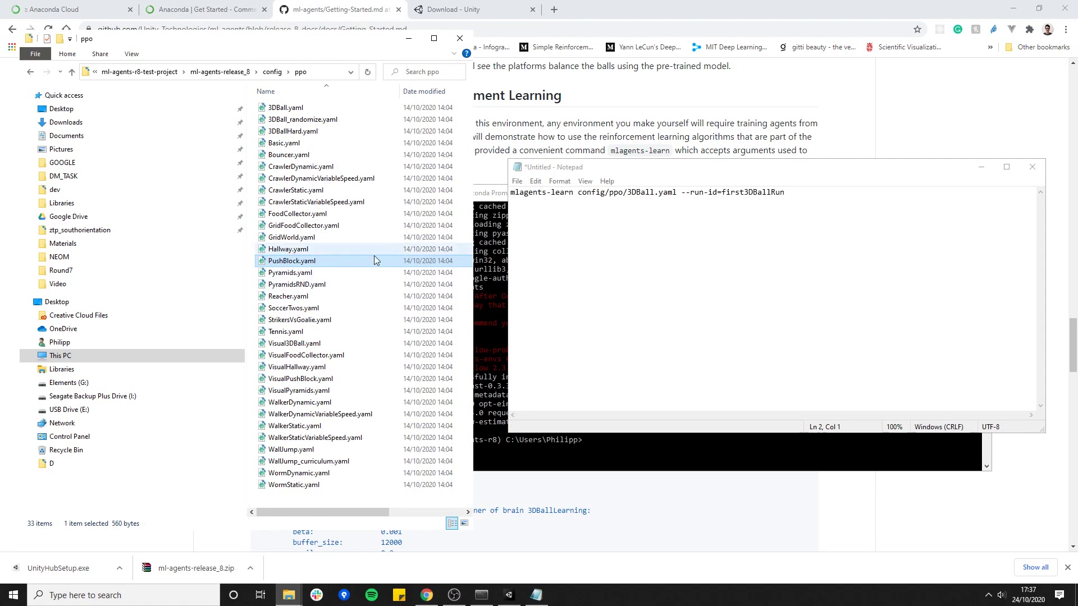
{"action": "right_click", "coordinate": [304, 260]}
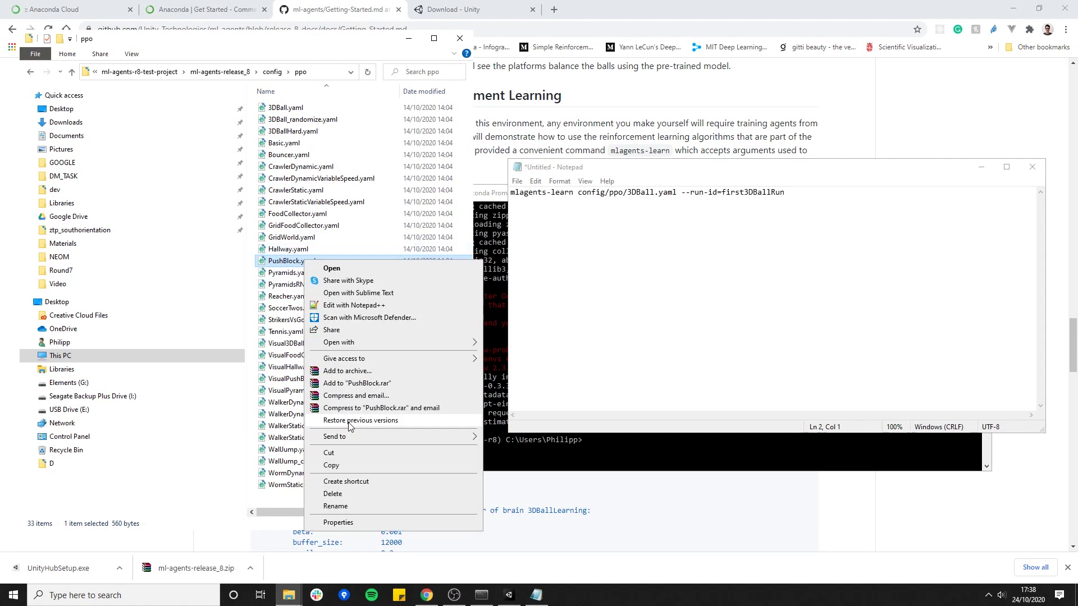
{"action": "left_click", "coordinate": [353, 506]}
{"action": "left_click", "coordinate": [633, 251]}
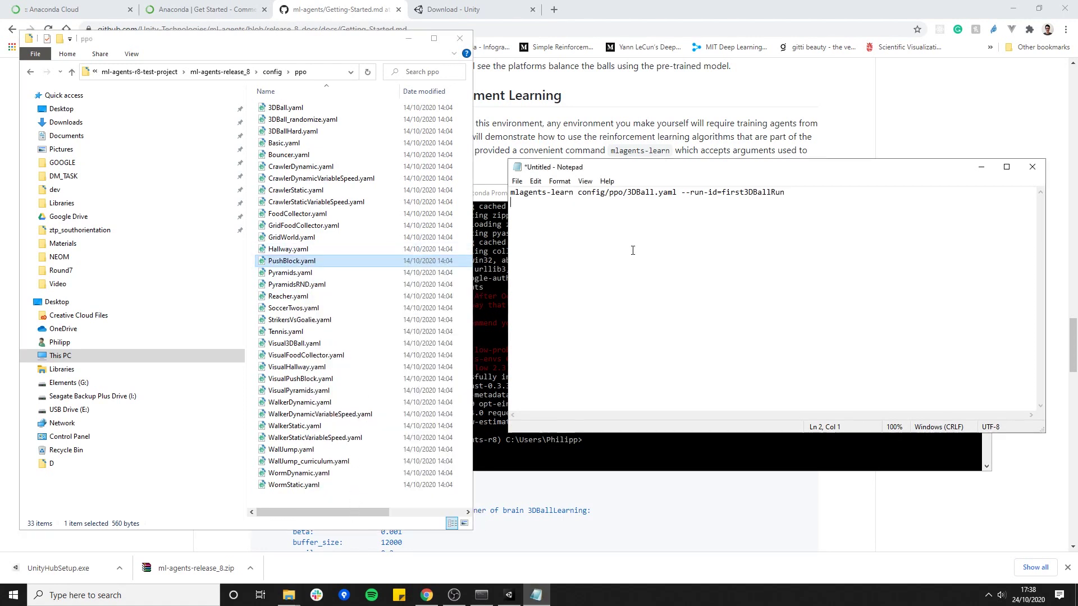
{"action": "type", "text": "PushBlock.yaml"}
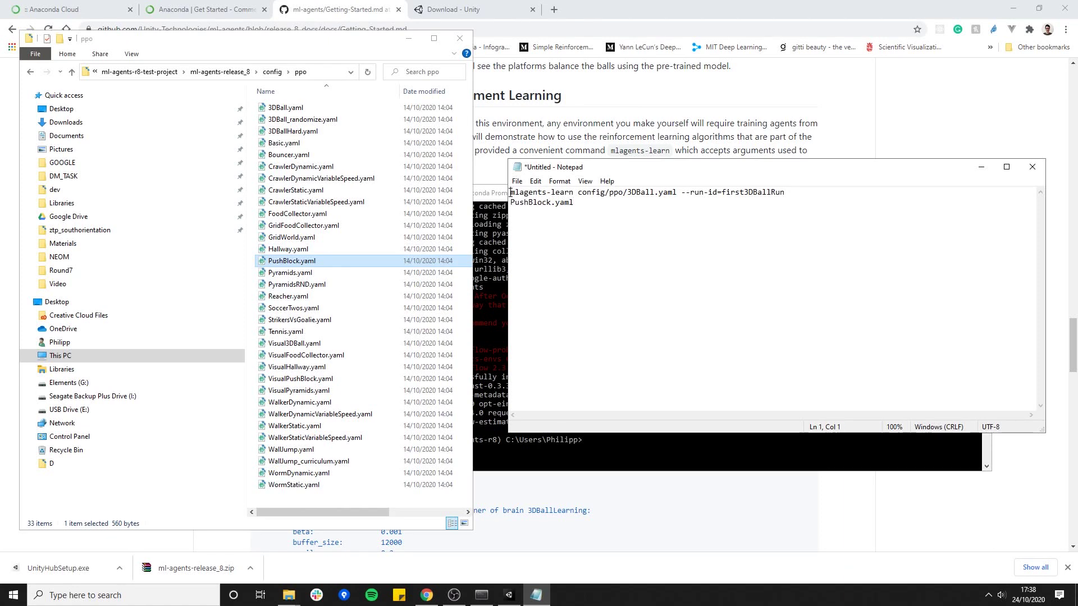
{"action": "left_click_drag", "start_coordinate": [510, 193], "coordinate": [625, 193]}
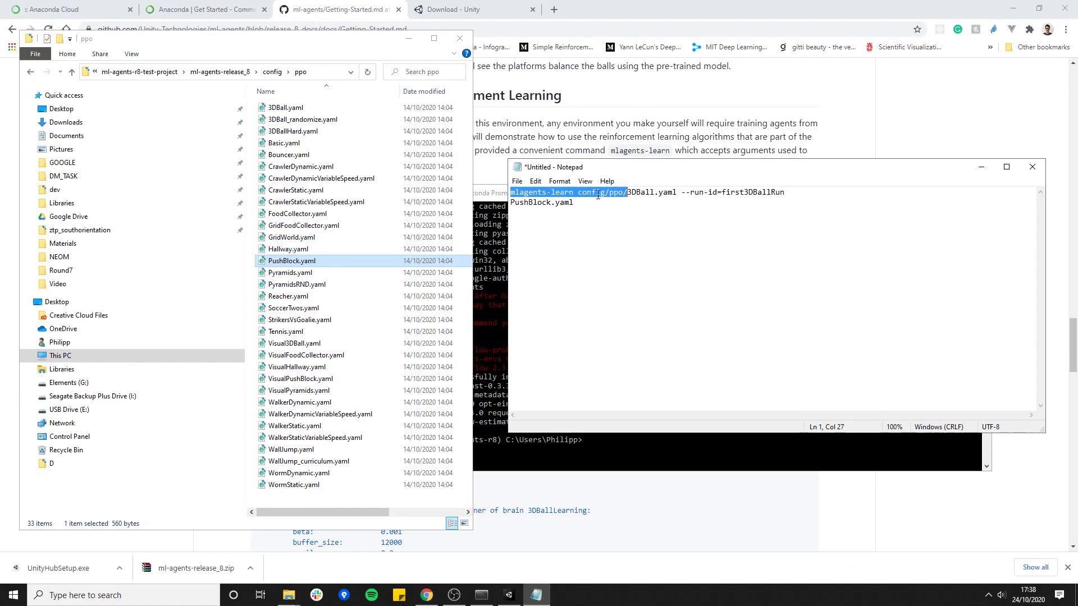
{"action": "key", "text": "ctrl+c"}
{"action": "left_click", "coordinate": [513, 203]}
{"action": "key", "text": "ctrl+v"}
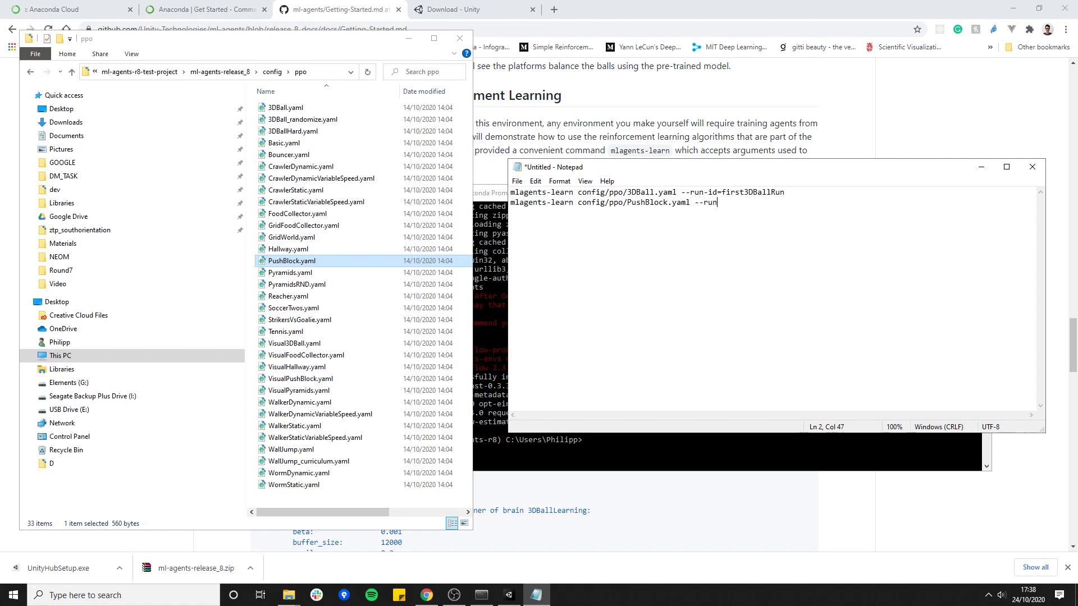
{"action": "type", "text": "id=myPushBlockTraining"}
Step: Reactivate the numbered Area training copies in the Unity Hierarchy
{"action": "left_click_drag", "start_coordinate": [824, 202], "coordinate": [502, 205]}
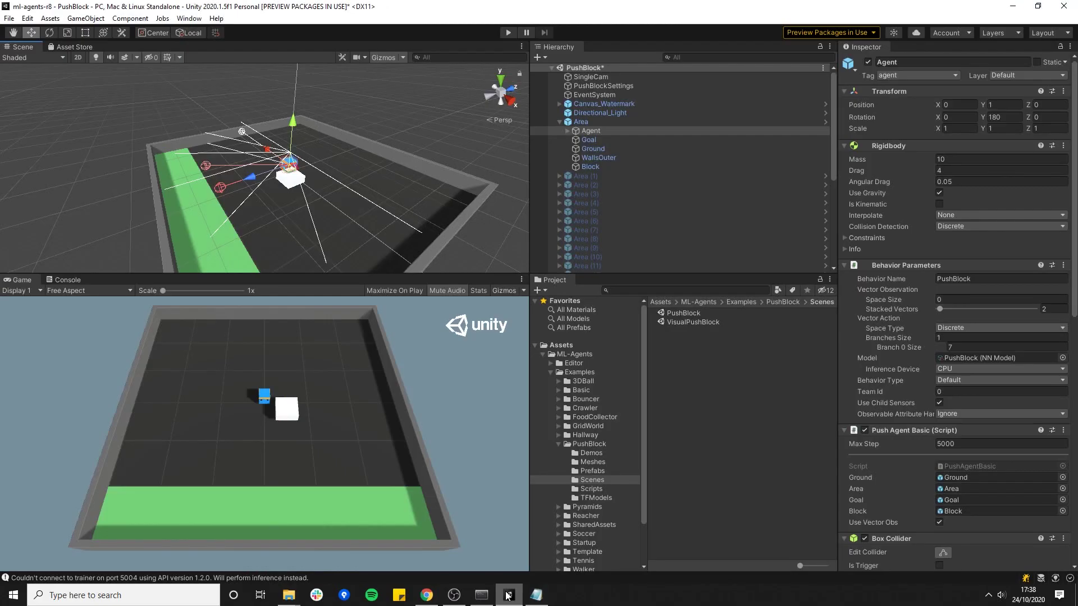
{"action": "left_click", "coordinate": [591, 171], "text": "shift"}
{"action": "key", "text": "ctrl+a"}
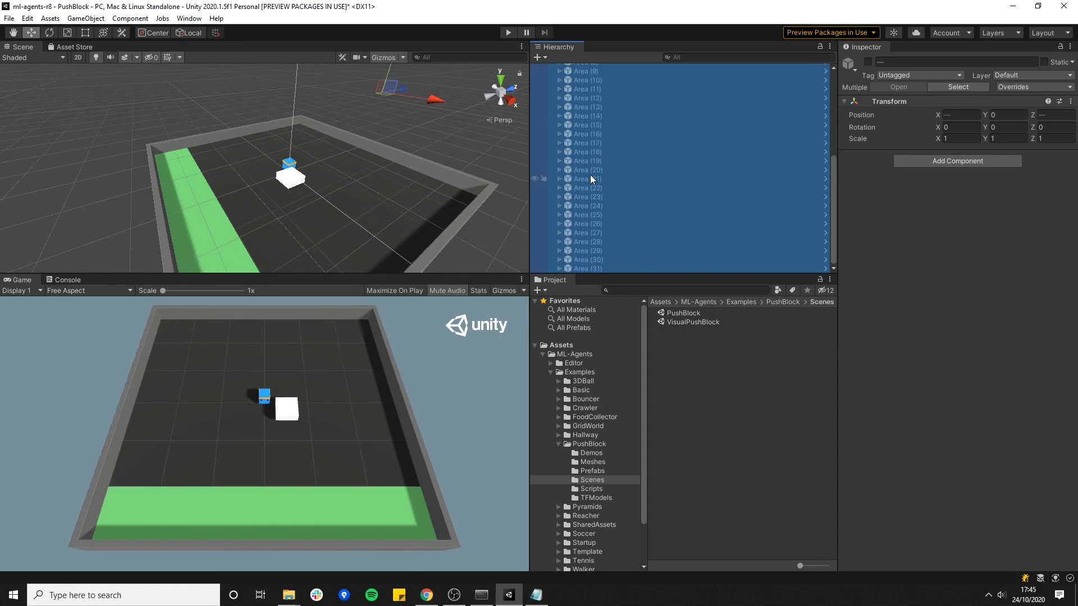
{"action": "left_click", "coordinate": [590, 176], "text": "shift"}
{"action": "left_click", "coordinate": [867, 62]}
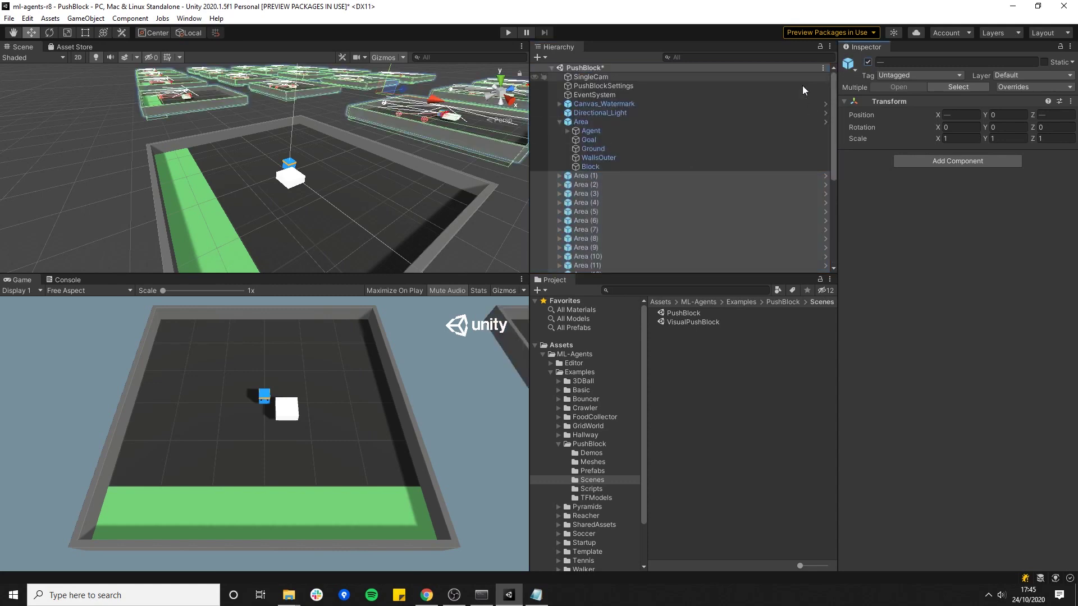
{"action": "left_click", "coordinate": [584, 122]}
{"action": "key", "text": "alt+Tab"}
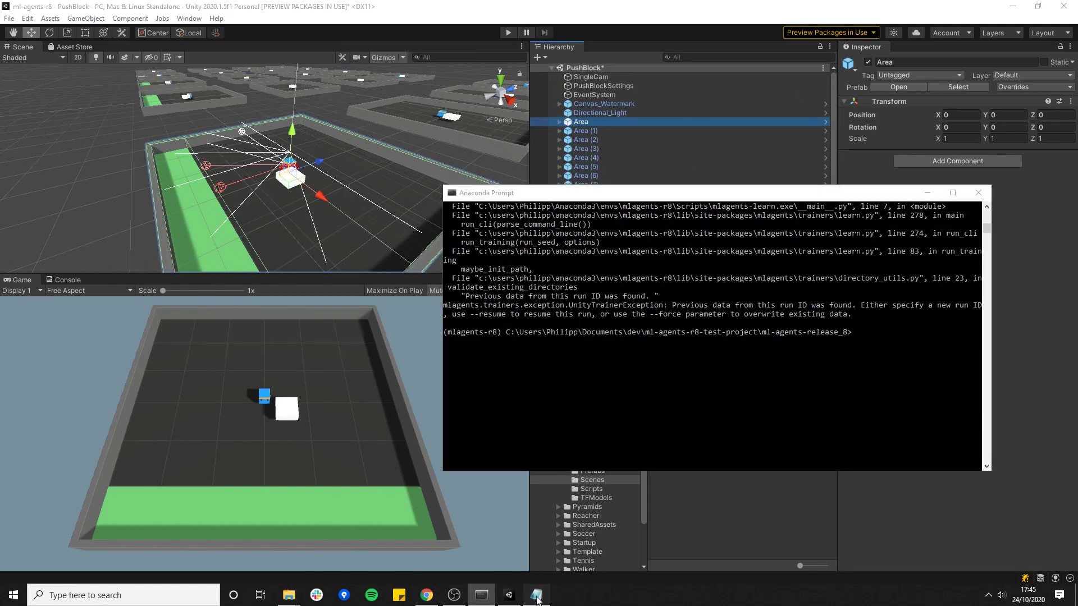
Step: Copy the PushBlock training command from Notepad and run it in Anaconda Prompt
{"action": "key", "text": "alt+Tab"}
{"action": "left_click_drag", "start_coordinate": [822, 202], "coordinate": [511, 203]}
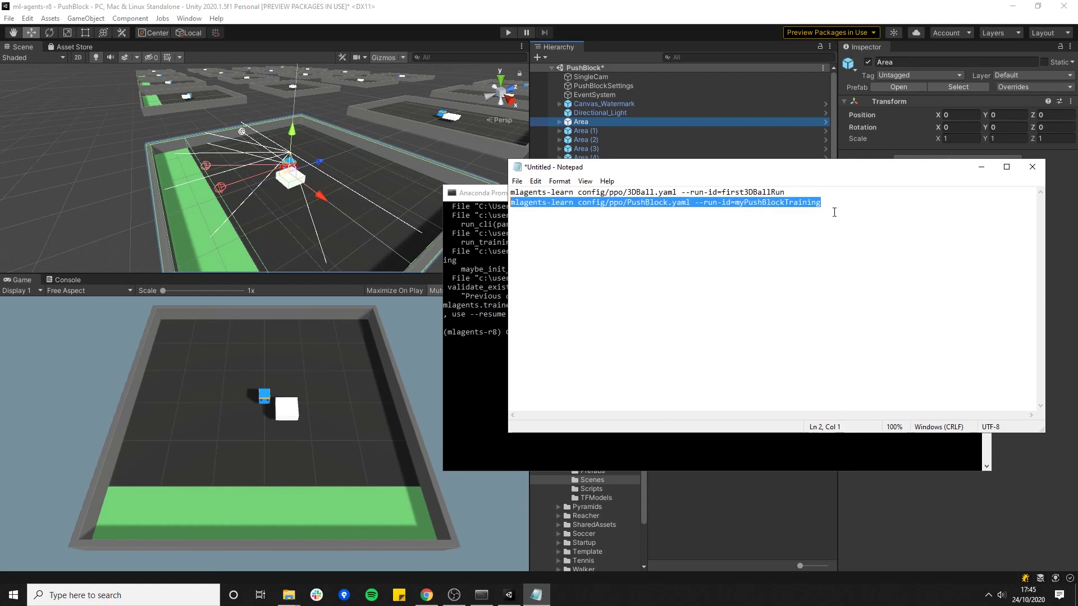
{"action": "key", "text": "ctrl+c"}
{"action": "left_click", "coordinate": [981, 166]}
{"action": "key", "text": "ctrl+v"}
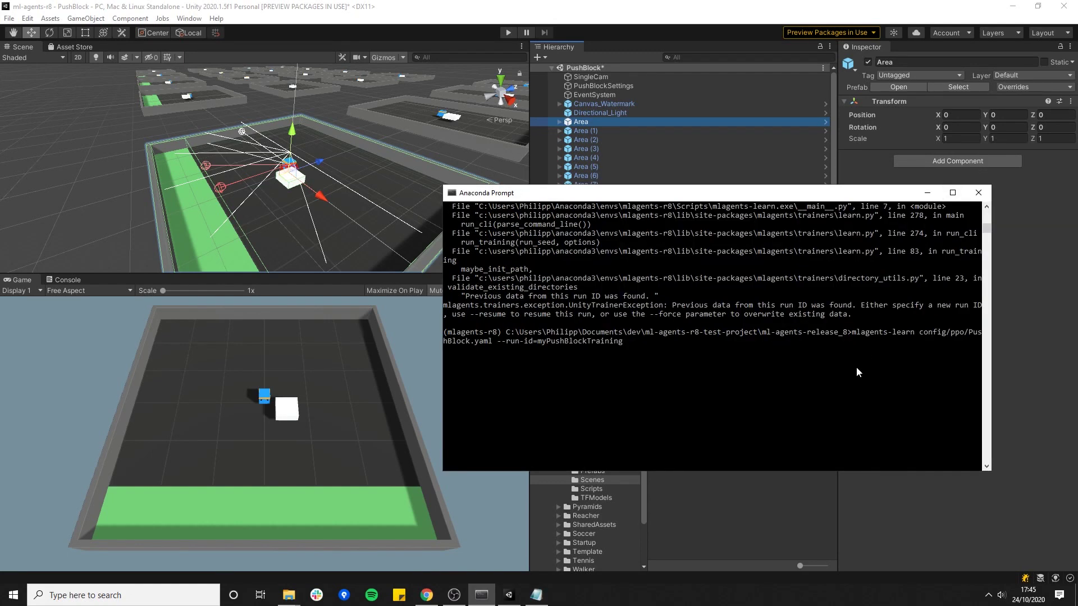
{"action": "key", "text": "Return"}
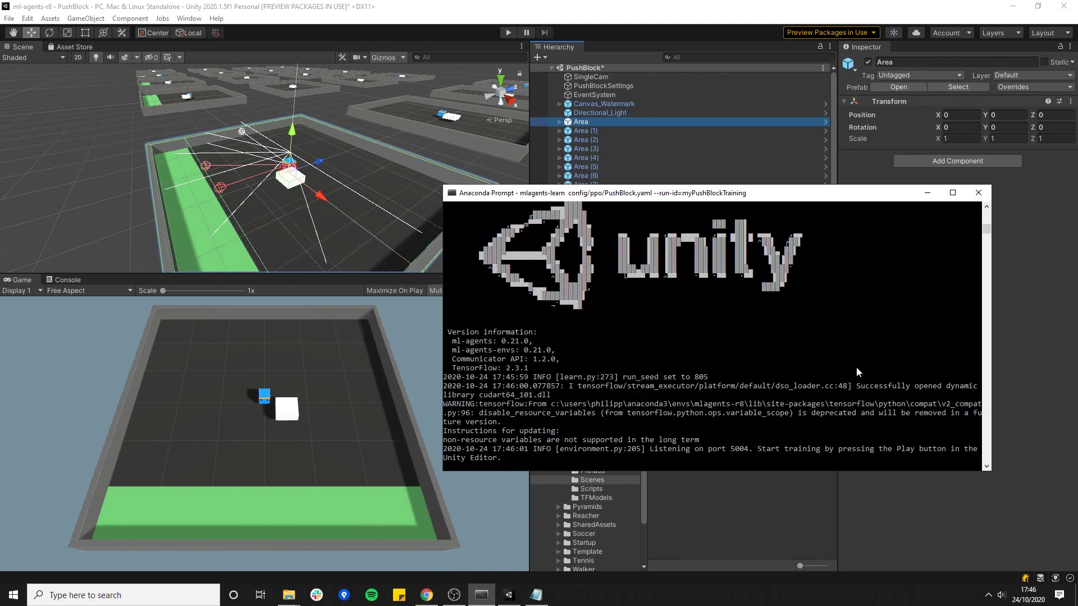
Step: Let PushBlock training reach step 60000, then interrupt it to export PushBlock-89321.nn
{"action": "left_click", "coordinate": [507, 32]}
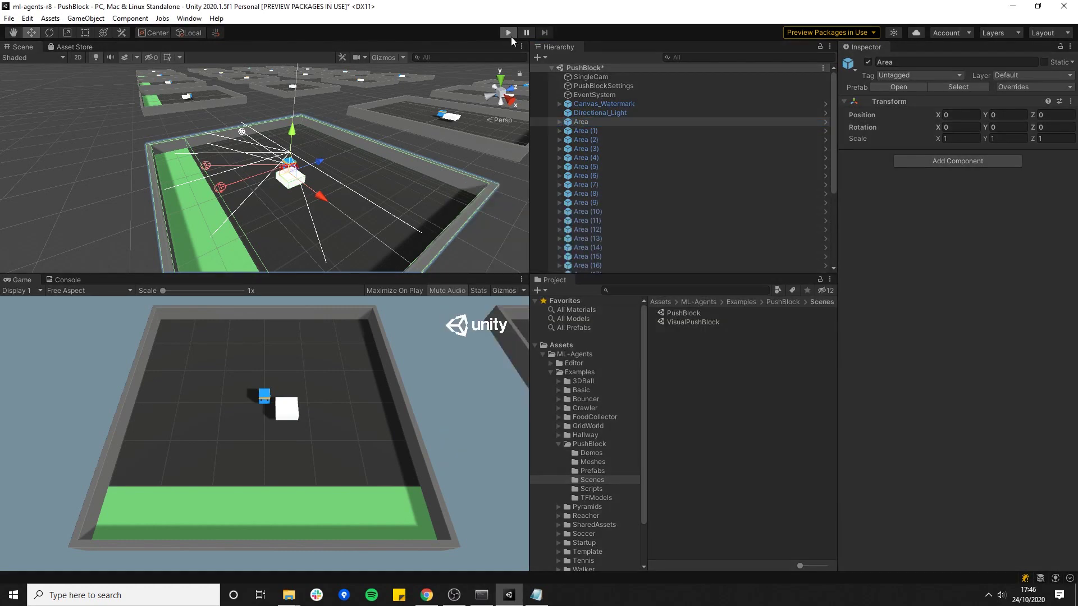
{"action": "left_click", "coordinate": [482, 595]}
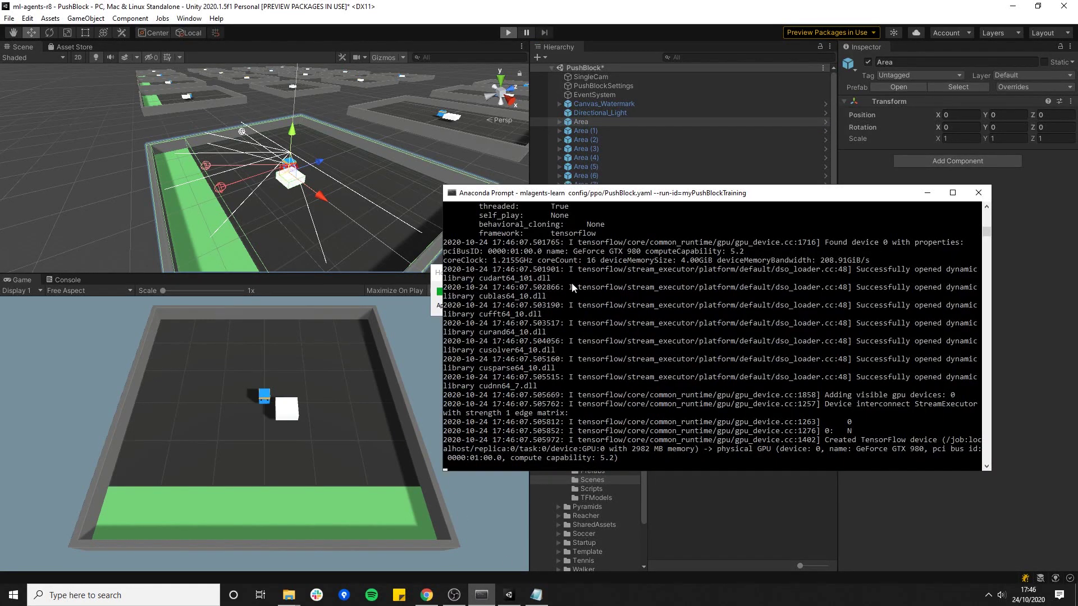
{"action": "left_click_drag", "start_coordinate": [561, 194], "coordinate": [630, 274]}
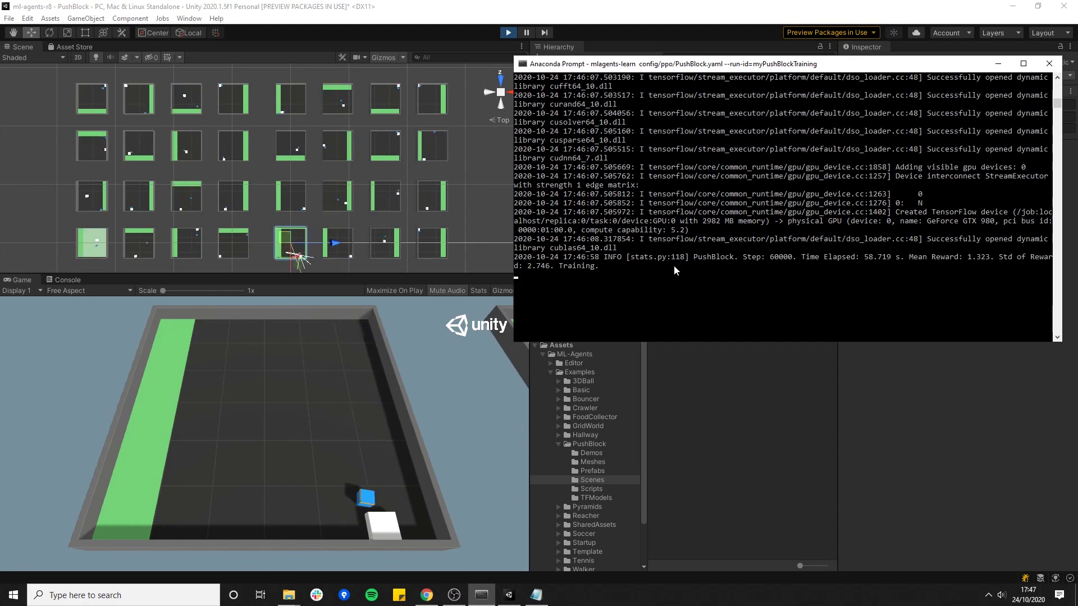
{"action": "key", "text": "ctrl+c"}
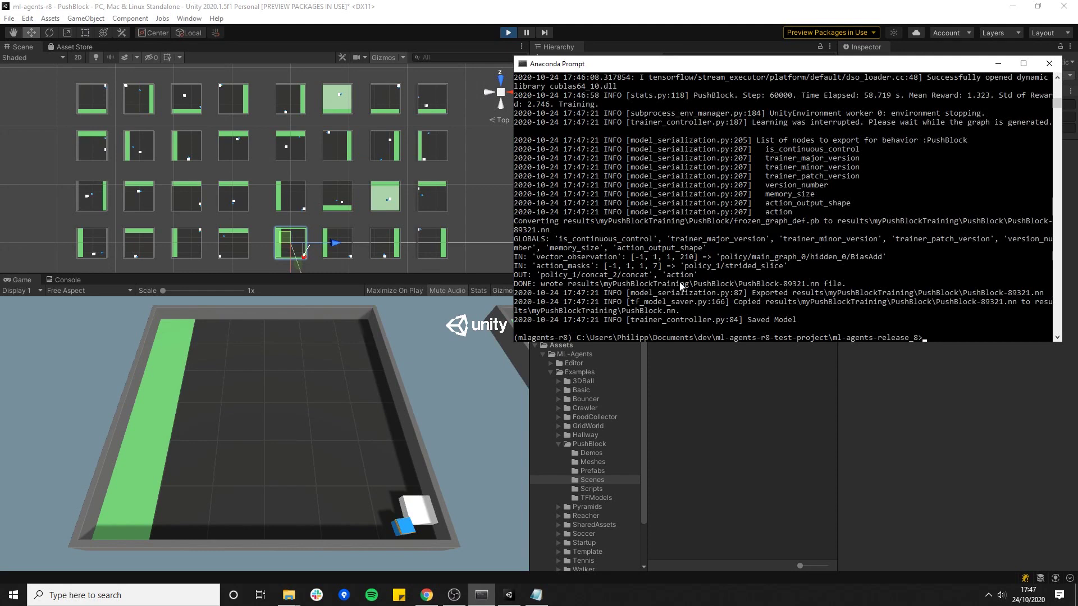
Step: Open the results\myPushBlockTraining folder in Explorer and select the PushBlock.nn model file
{"action": "left_click", "coordinate": [286, 596]}
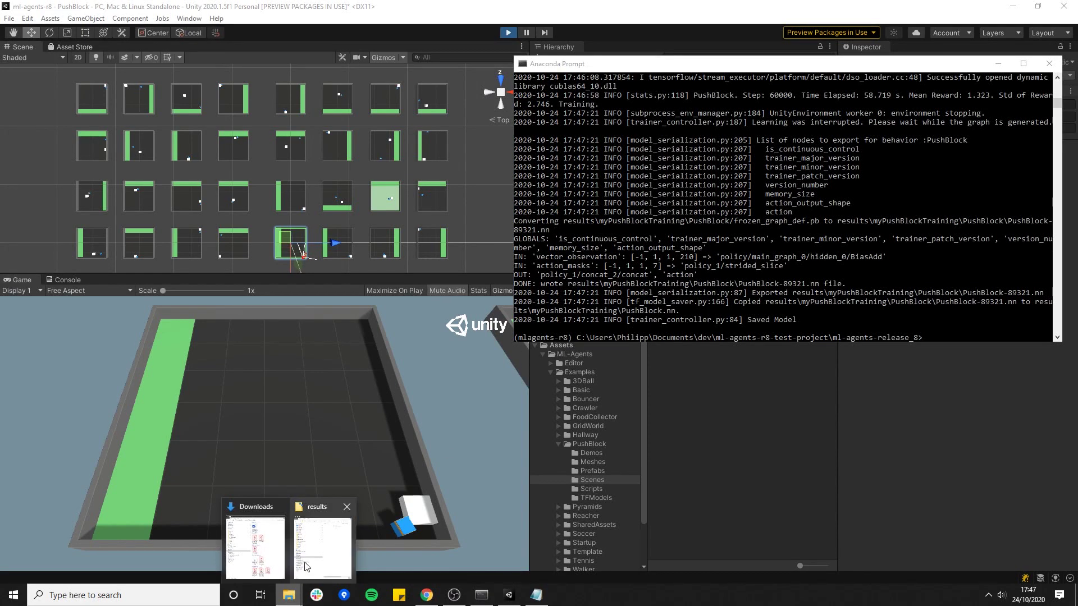
{"action": "left_click", "coordinate": [319, 550]}
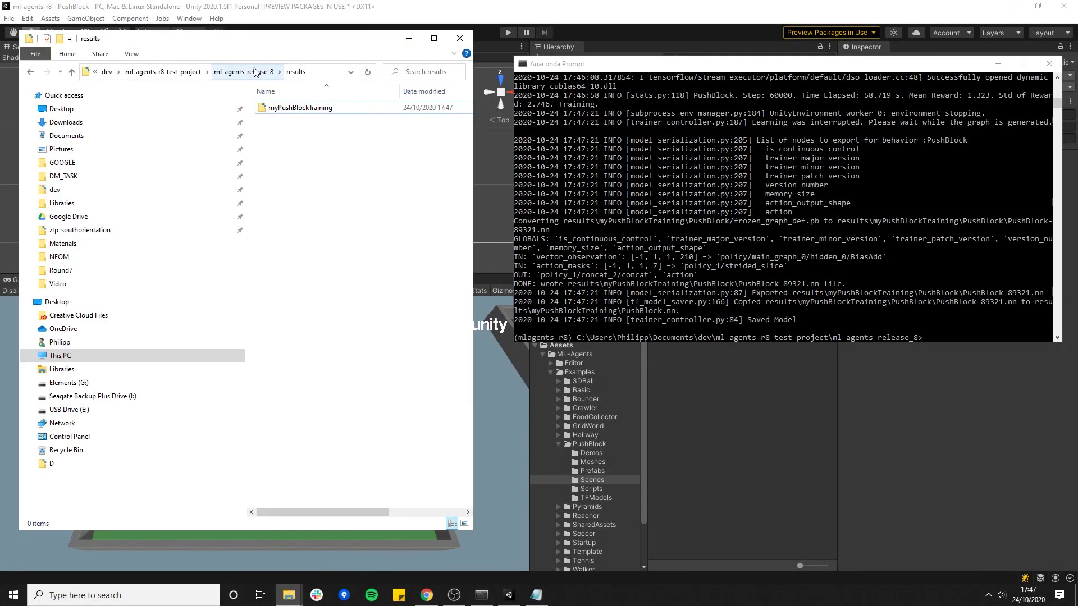
{"action": "left_click", "coordinate": [264, 73]}
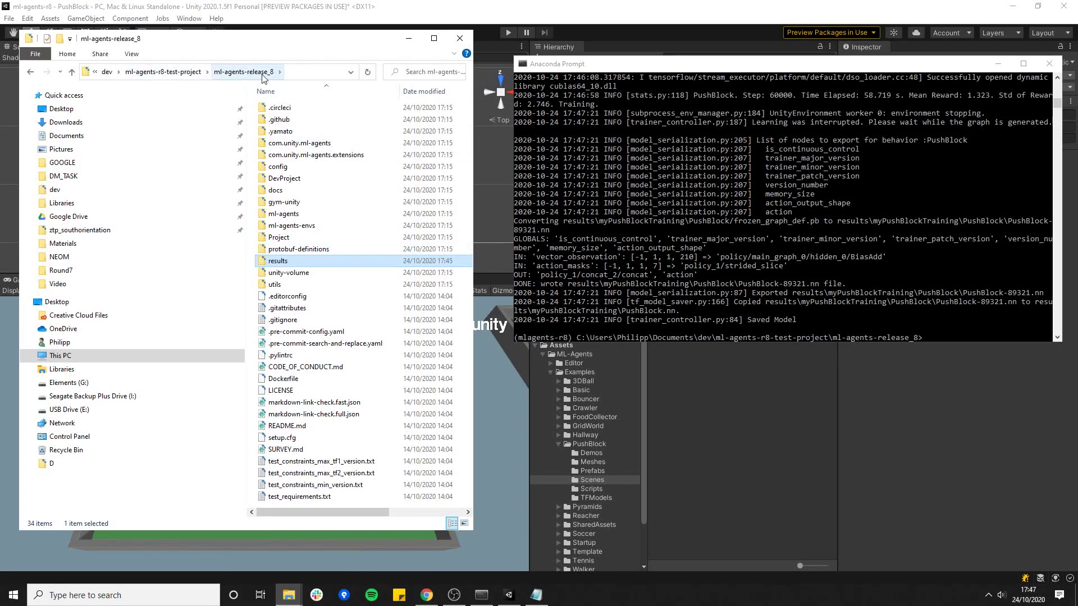
{"action": "double_click", "coordinate": [292, 261]}
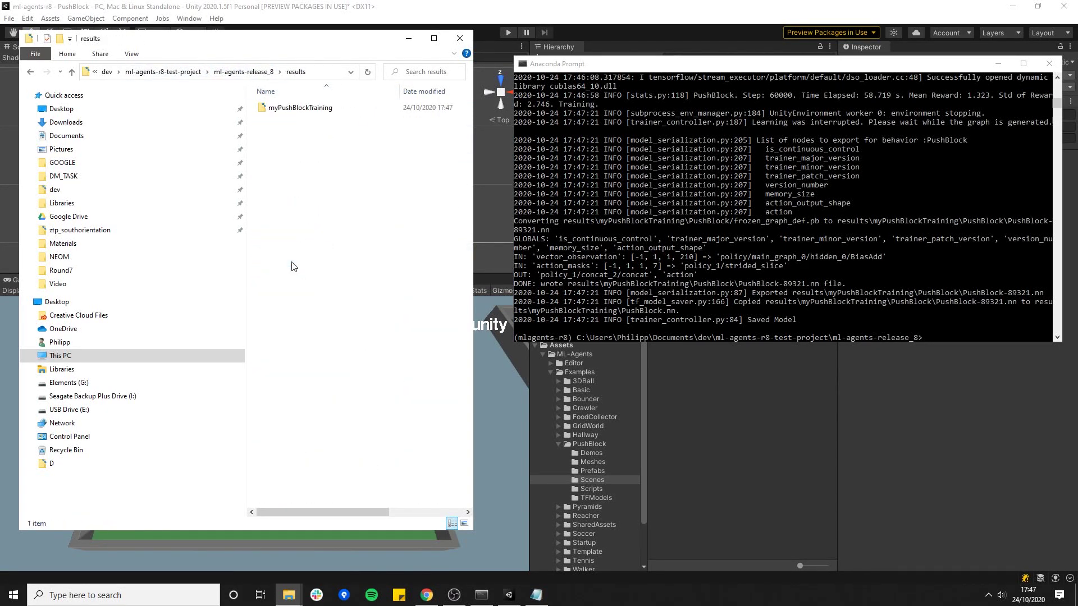
{"action": "double_click", "coordinate": [296, 107]}
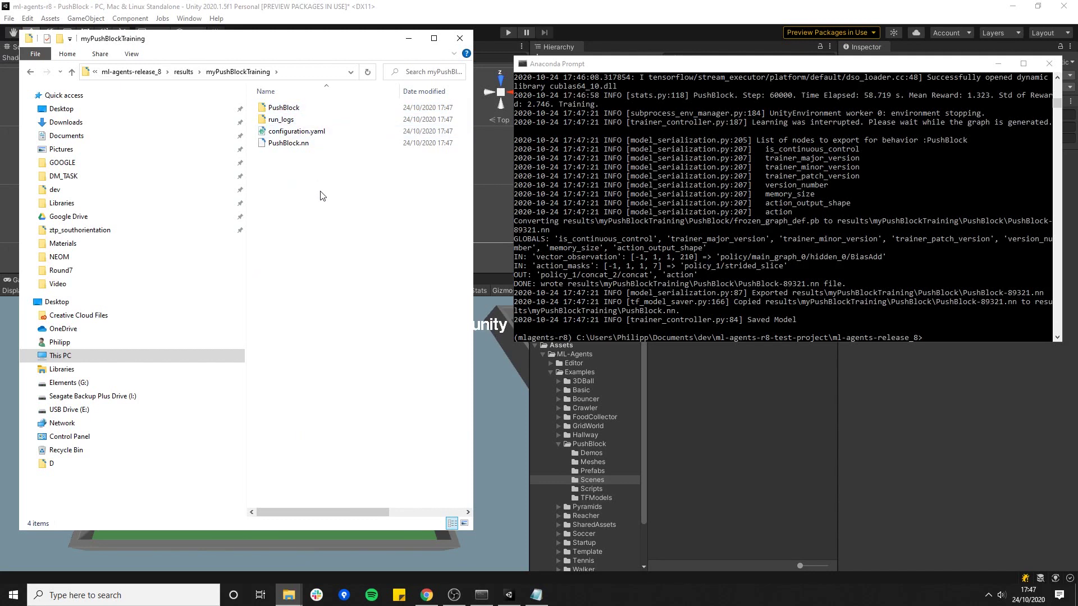
{"action": "left_click", "coordinate": [300, 147]}
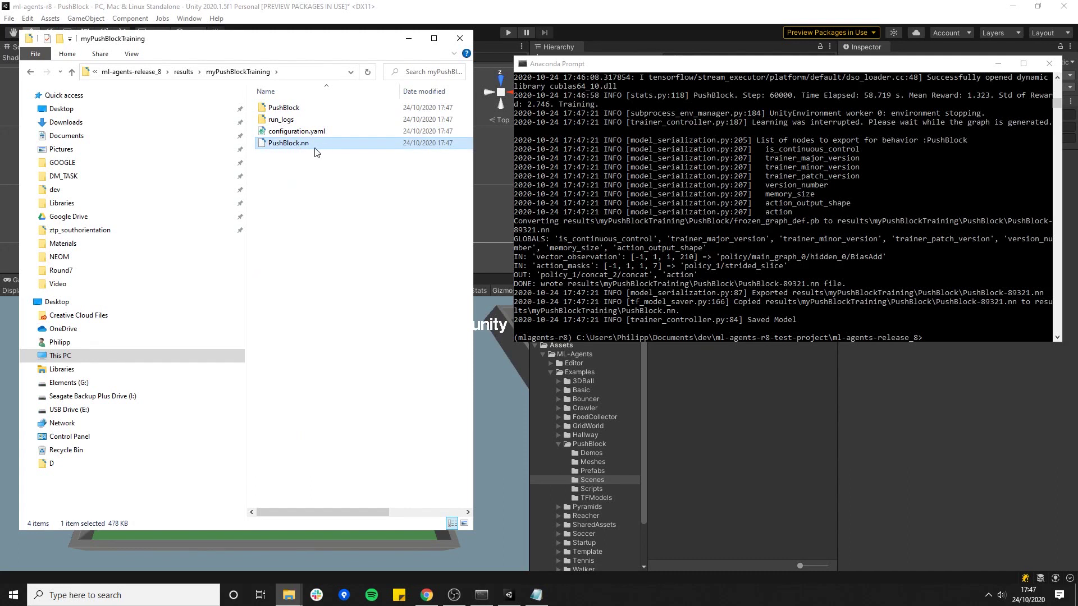
{"action": "left_click", "coordinate": [310, 178]}
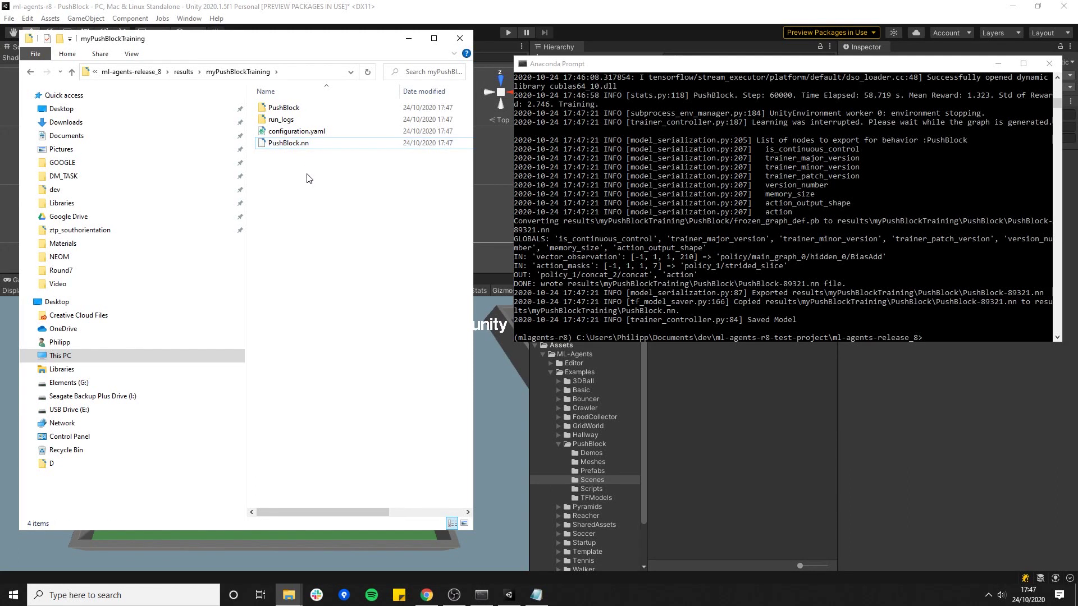
{"action": "left_click", "coordinate": [292, 145]}
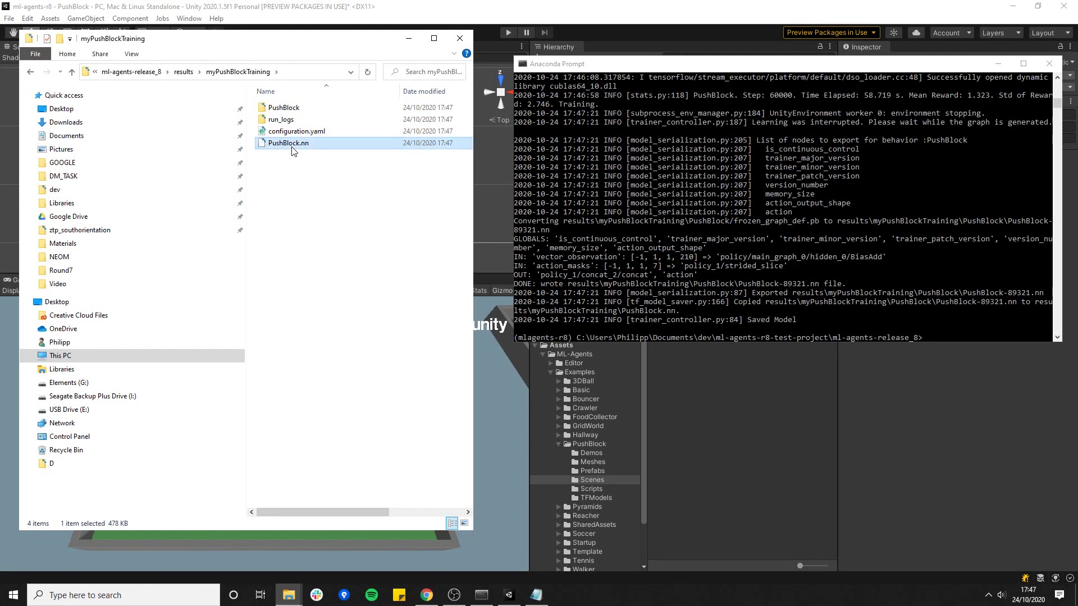
{"action": "left_click", "coordinate": [997, 63]}
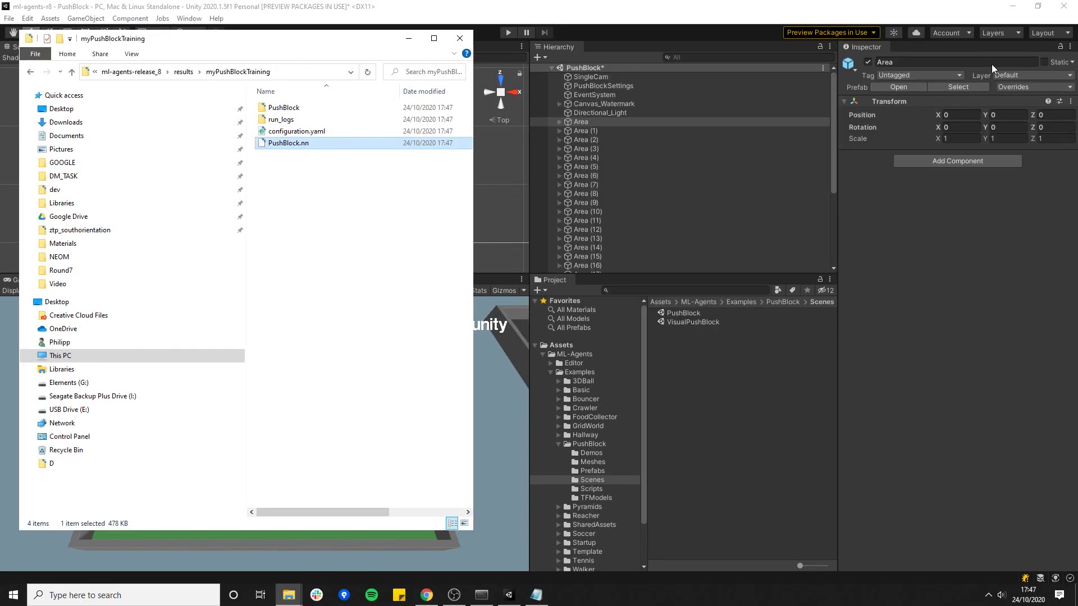
Step: Rename PushBlock.nn to myPushBlock.nn
{"action": "right_click", "coordinate": [280, 147]}
{"action": "left_click", "coordinate": [354, 381]}
{"action": "key", "text": "Home"}
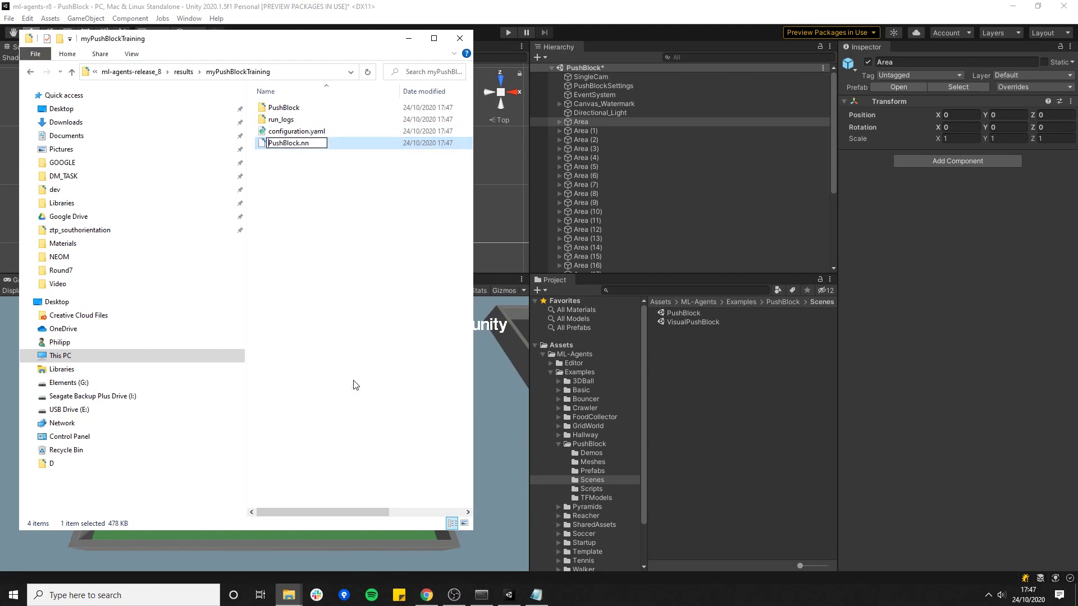
{"action": "type", "text": "my"}
{"action": "key", "text": "Return"}
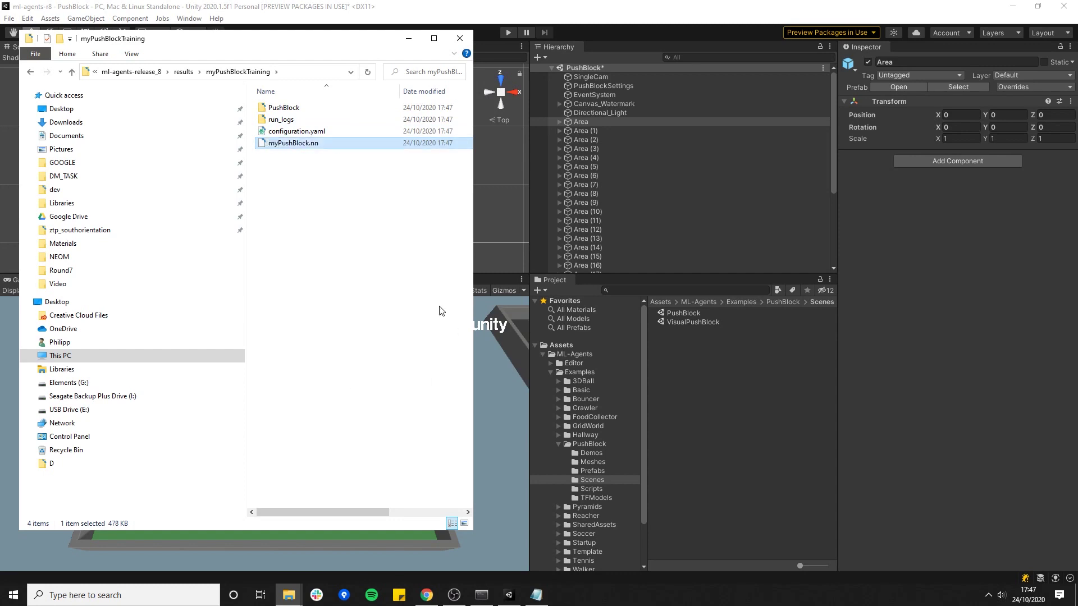
Step: Import myPushBlock.nn from Explorer into the PushBlock TFModels folder in Unity
{"action": "left_click", "coordinate": [644, 364]}
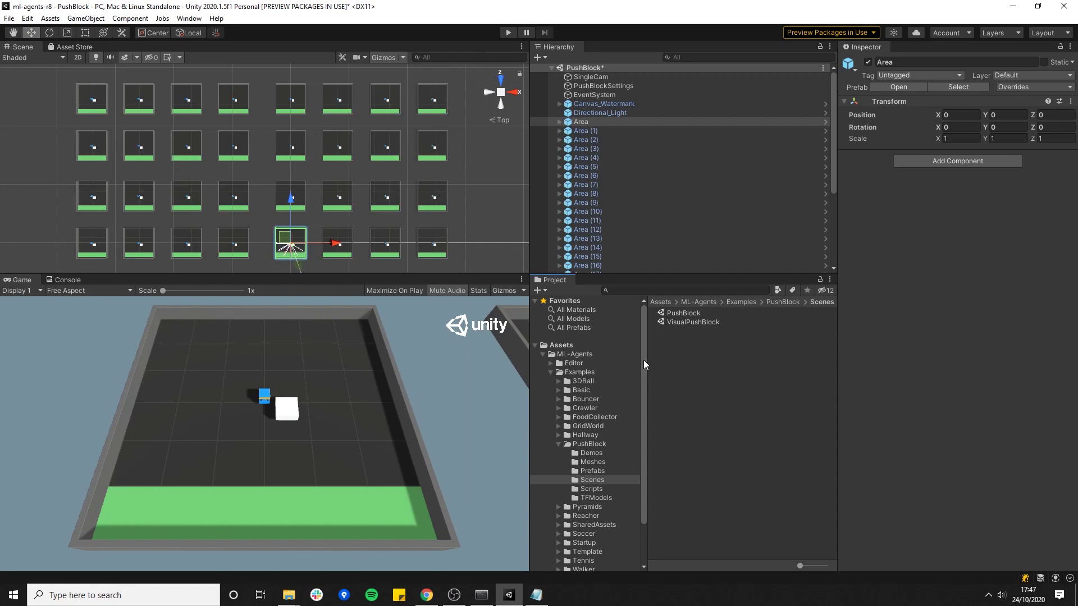
{"action": "left_click", "coordinate": [596, 498]}
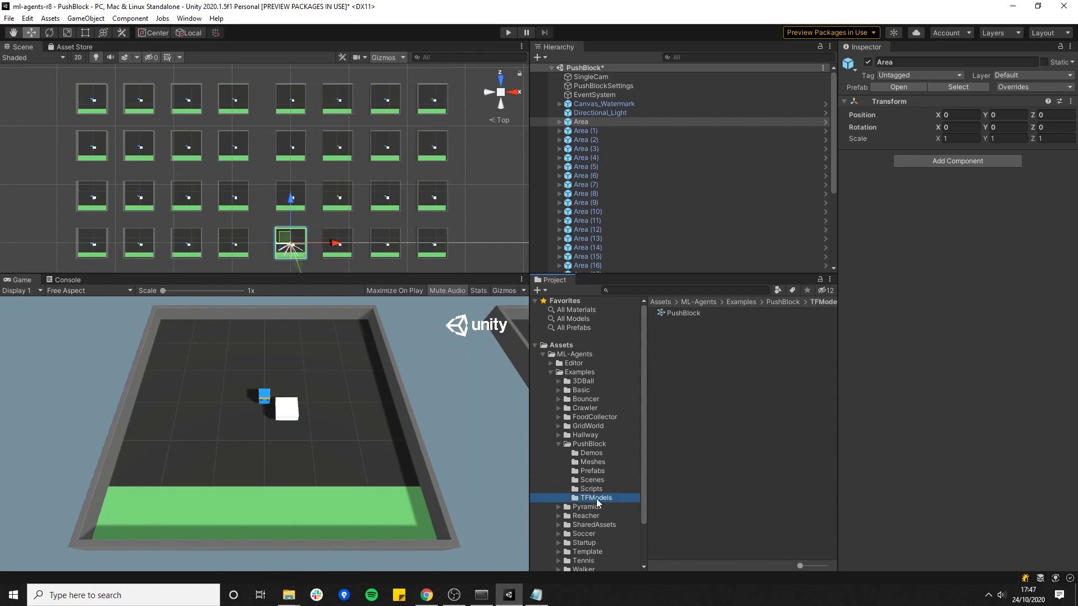
{"action": "mouse_move", "coordinate": [289, 595]}
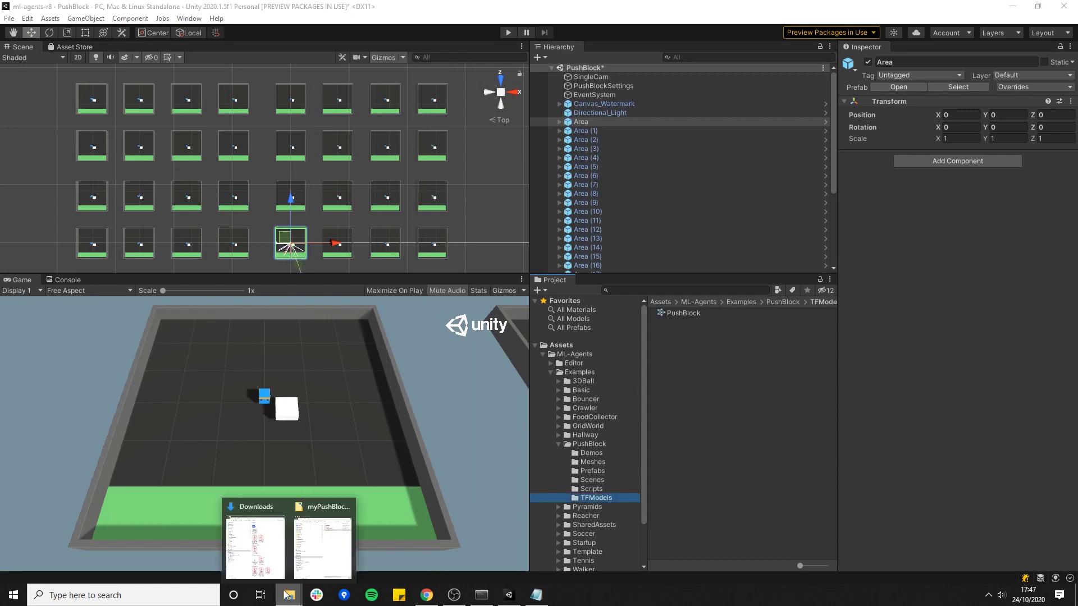
{"action": "left_click", "coordinate": [319, 553]}
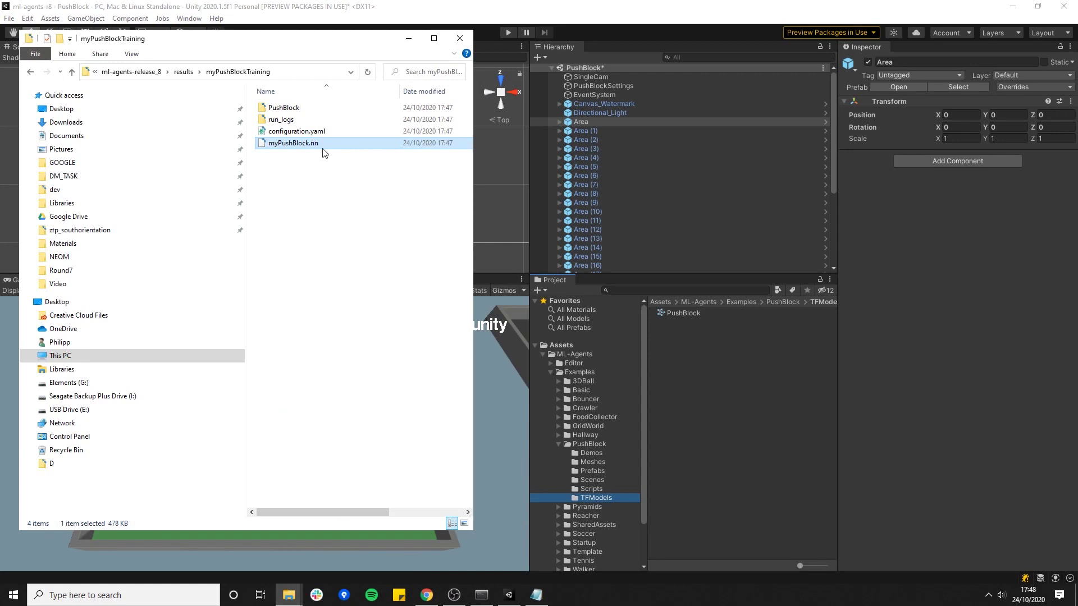
{"action": "left_click_drag", "start_coordinate": [310, 145], "coordinate": [691, 349]}
{"action": "left_click", "coordinate": [409, 38]}
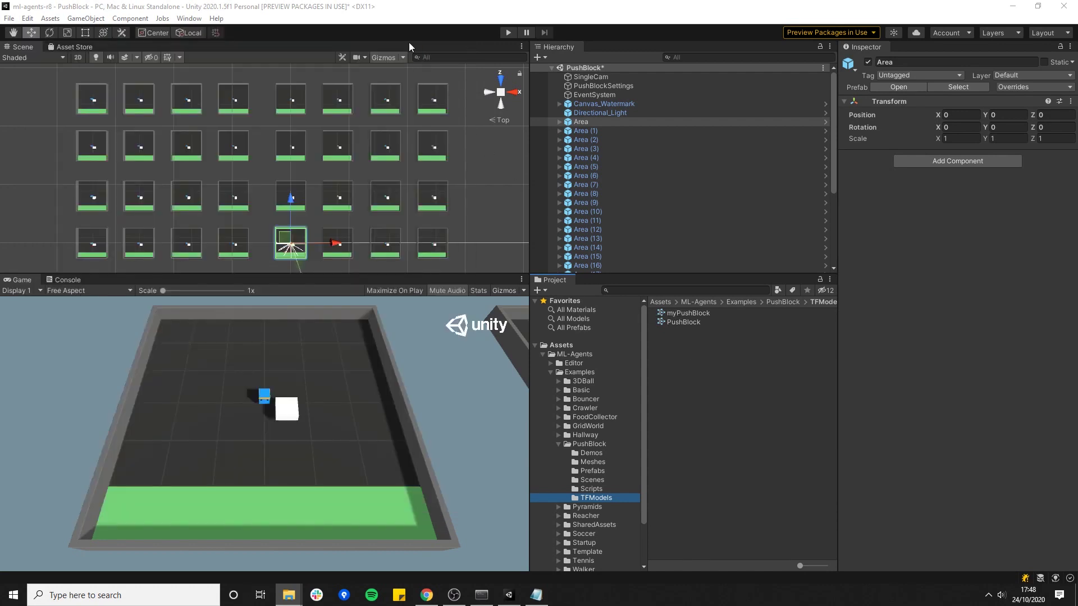
Step: Deactivate Area (1) through Area (31), then select the Agent inside the first Area
{"action": "left_click", "coordinate": [577, 130]}
{"action": "scroll", "coordinate": [638, 164], "scroll_direction": "down", "scroll_amount": 5}
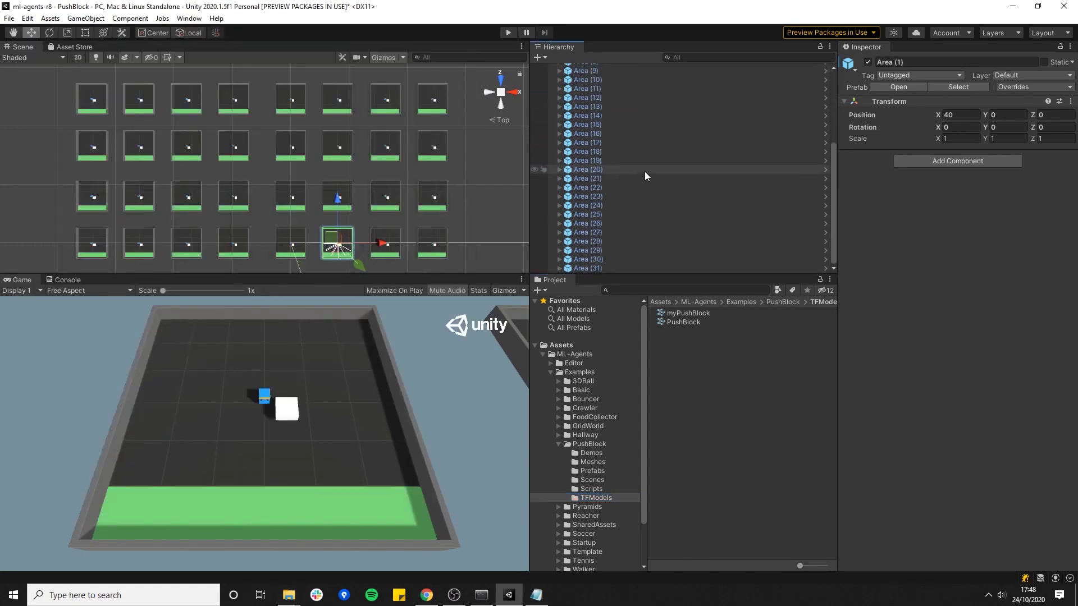
{"action": "left_click", "coordinate": [605, 266], "text": "shift"}
{"action": "scroll", "coordinate": [671, 220], "scroll_direction": "up", "scroll_amount": 5}
{"action": "left_click", "coordinate": [867, 62]}
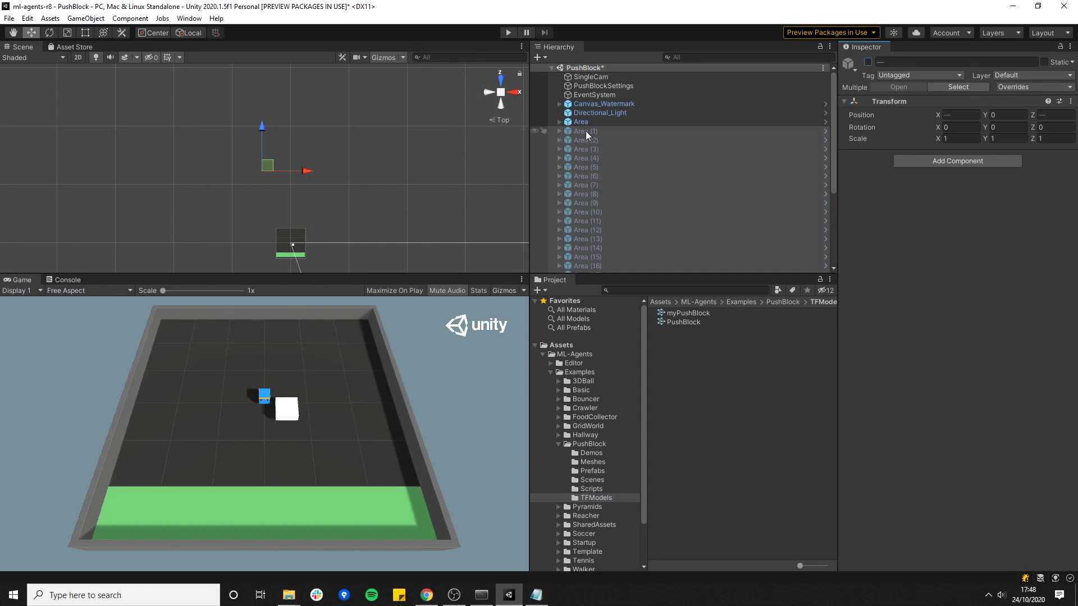
{"action": "left_click", "coordinate": [568, 123]}
{"action": "left_click", "coordinate": [560, 121]}
{"action": "left_click", "coordinate": [591, 131]}
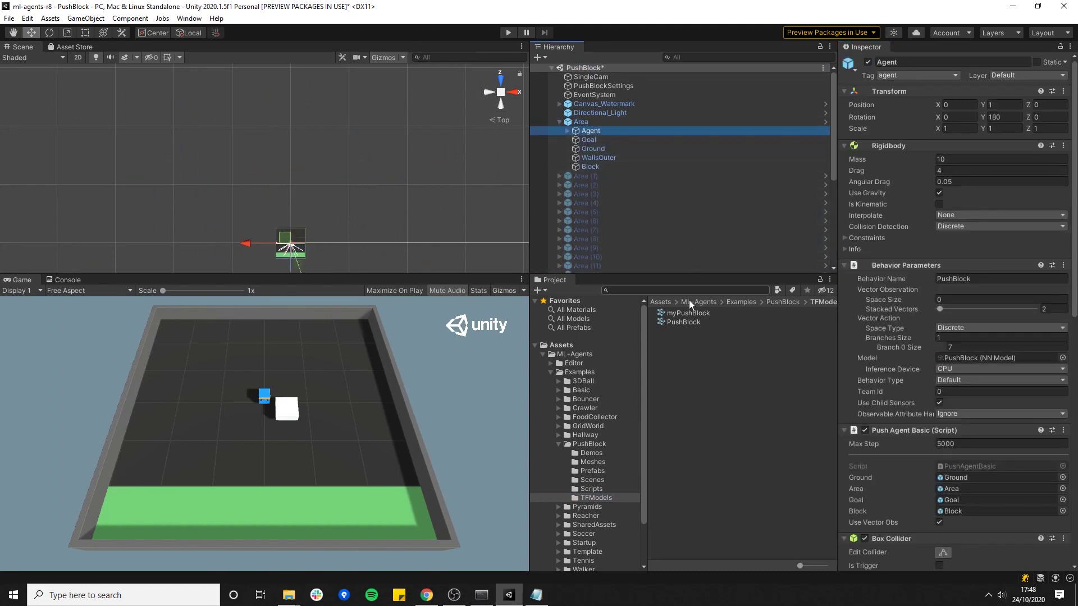
Step: Assign myPushBlock to the Agent's Model field and set Behavior Type to Inference Only
{"action": "left_click_drag", "start_coordinate": [682, 311], "coordinate": [963, 358]}
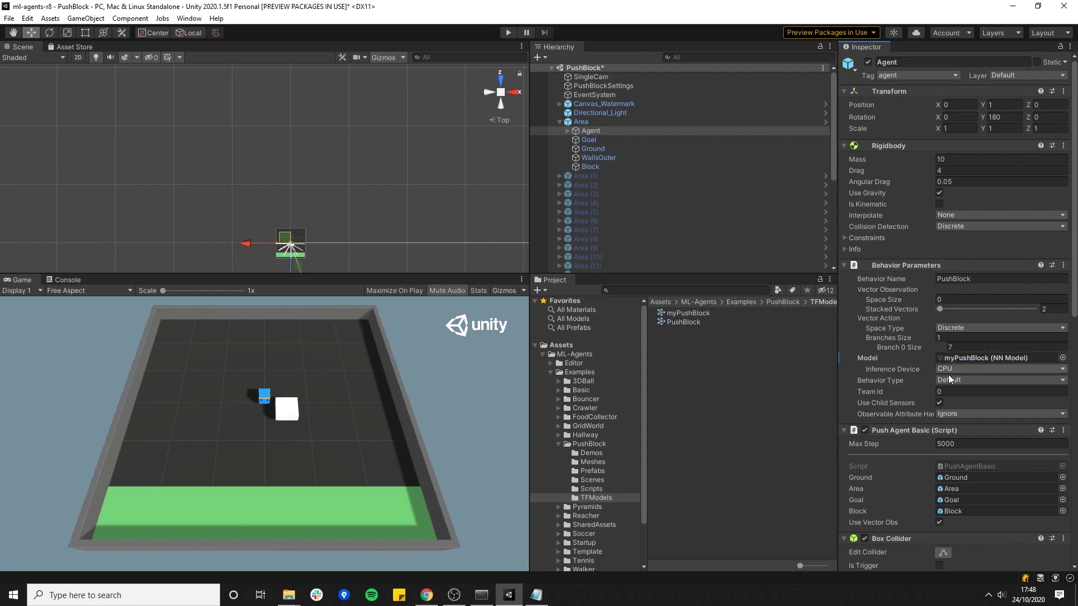
{"action": "left_click", "coordinate": [955, 382]}
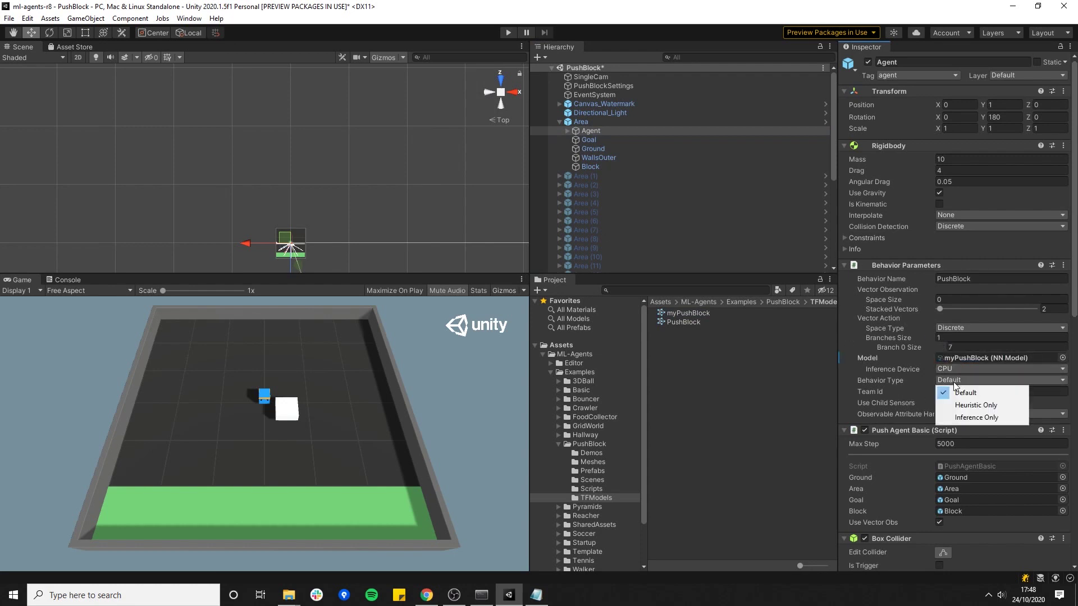
{"action": "left_click", "coordinate": [968, 419]}
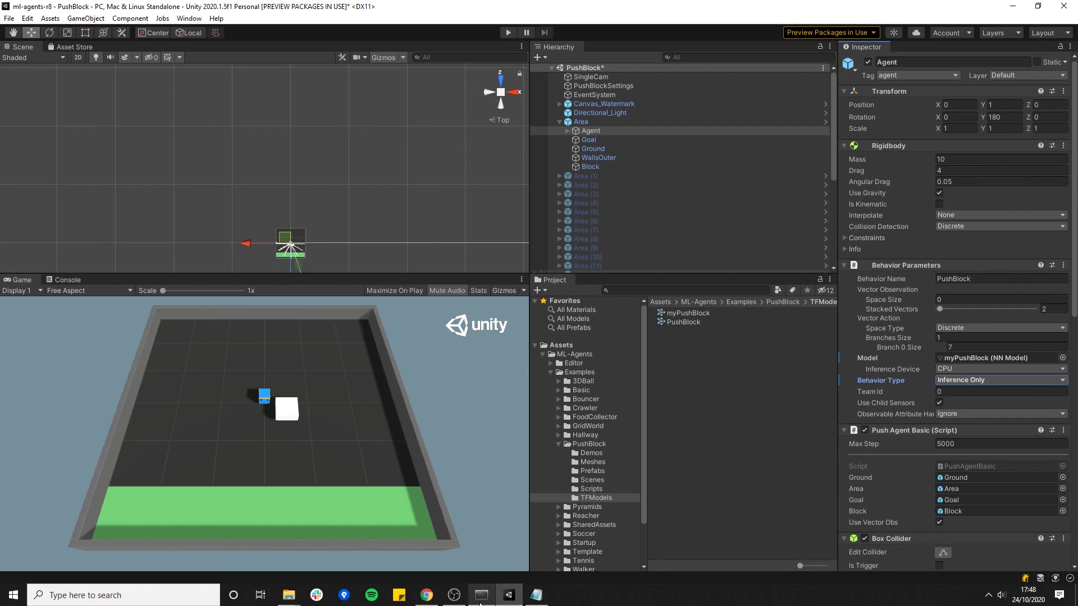
{"action": "mouse_move", "coordinate": [480, 603]}
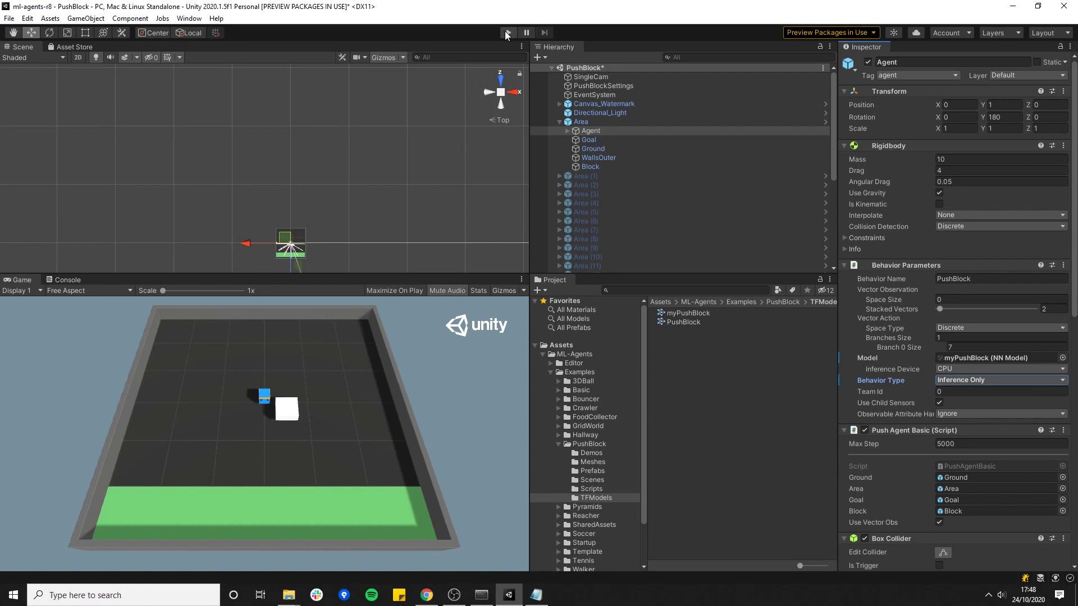
Step: Play the PushBlock scene to watch the agent run on myPushBlock, then stop playback
{"action": "left_click", "coordinate": [505, 32]}
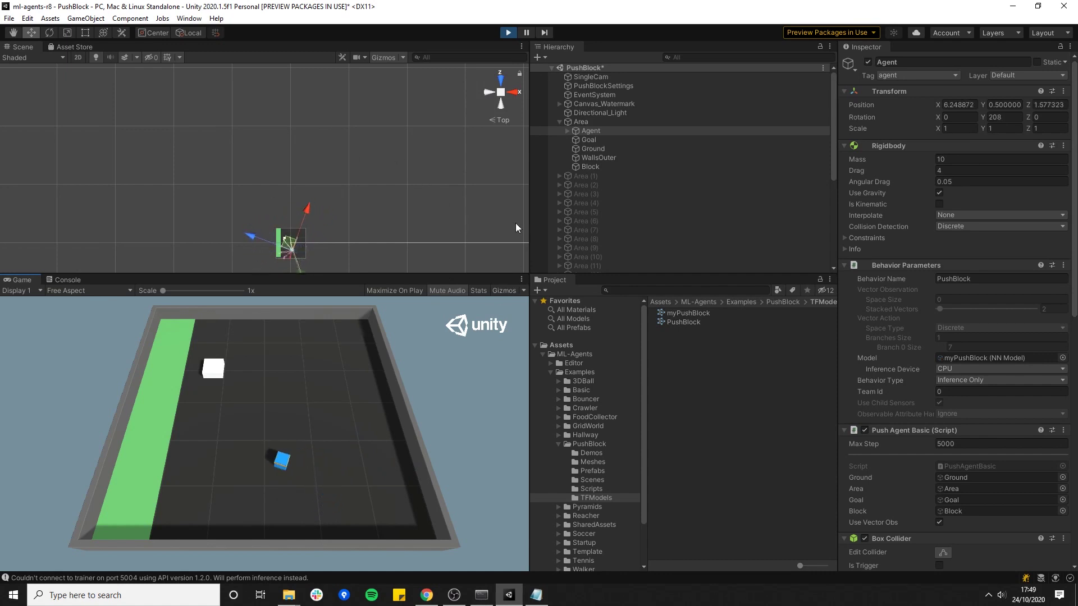
{"action": "left_click", "coordinate": [508, 32]}
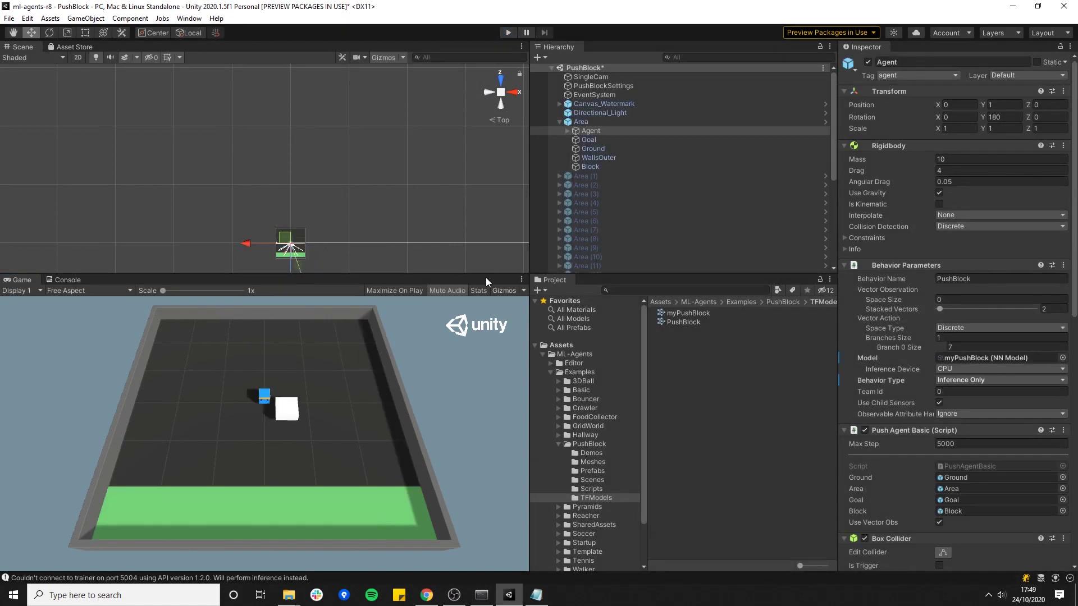